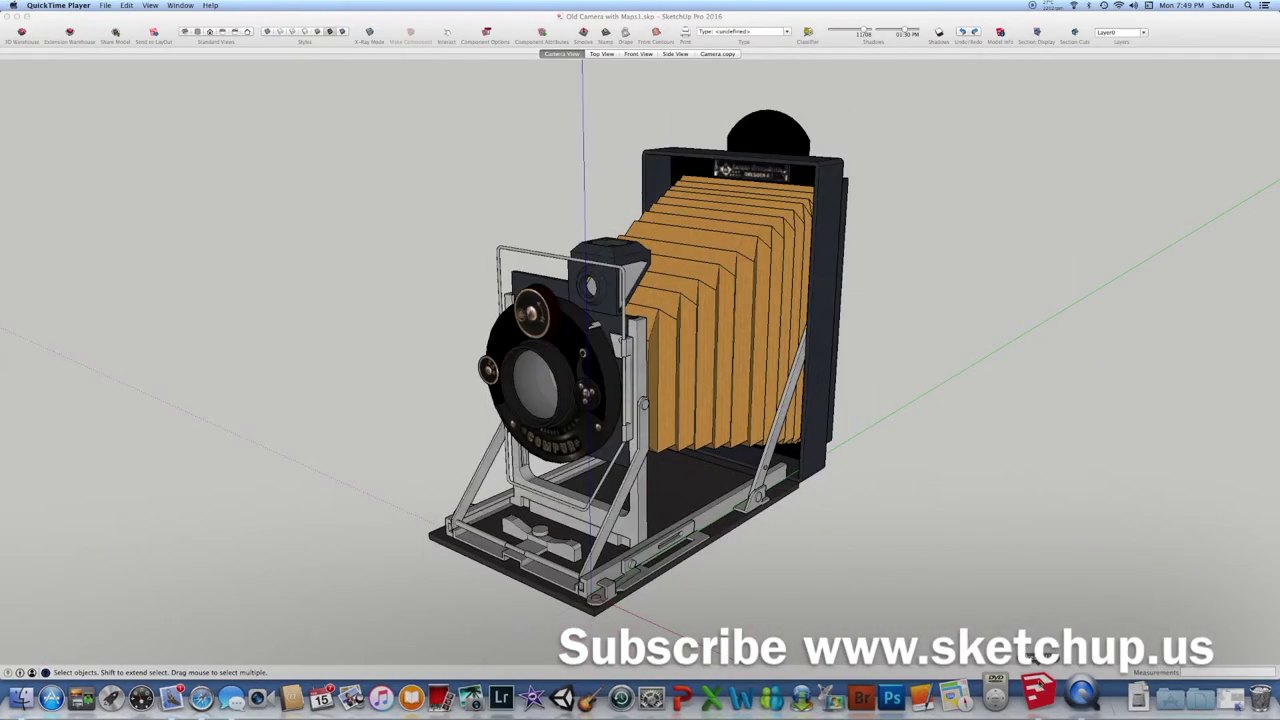
Switch to SketchUp and examine the old folding camera model from several angles and distances
left_click(1040, 690)
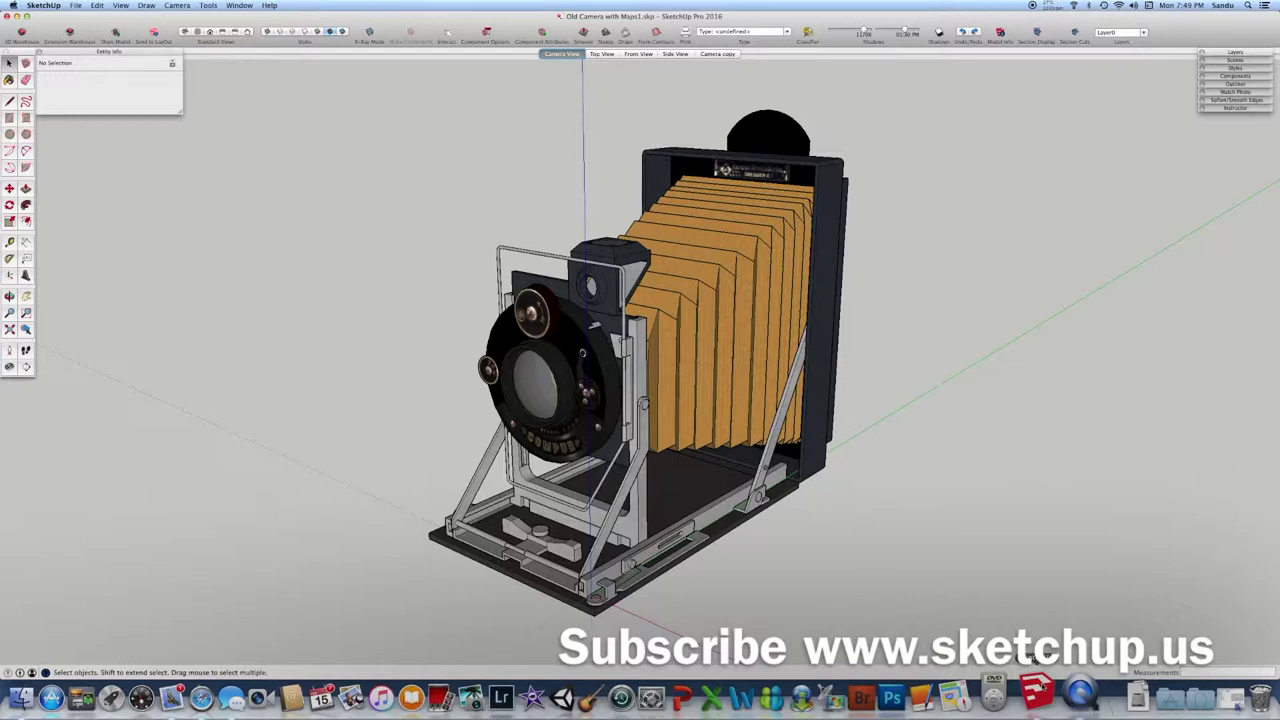
middle_click_drag(869, 549, 829, 558)
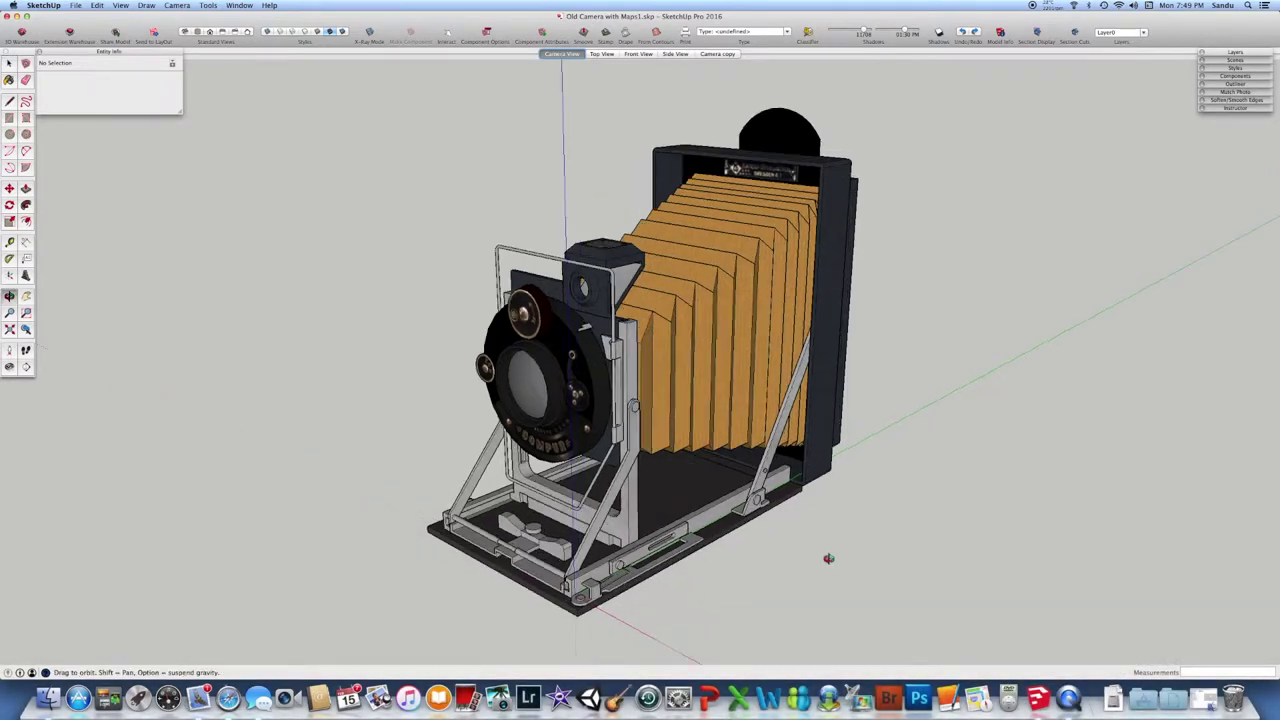
scroll(829, 558, "down", 4)
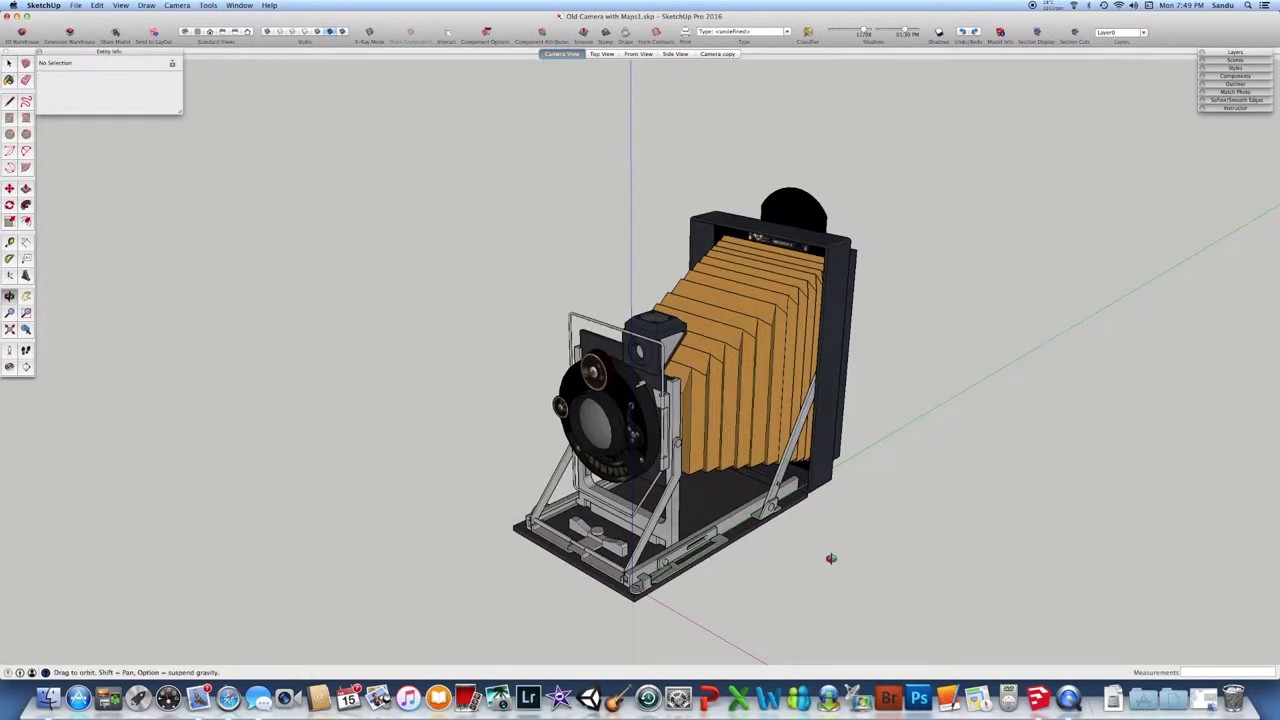
scroll(809, 549, "up", 4)
mouse_move(809, 549)
middle_mouse_down()
mouse_move(851, 551)
mouse_move(829, 538)
middle_mouse_up()
scroll(829, 538, "down", 2)
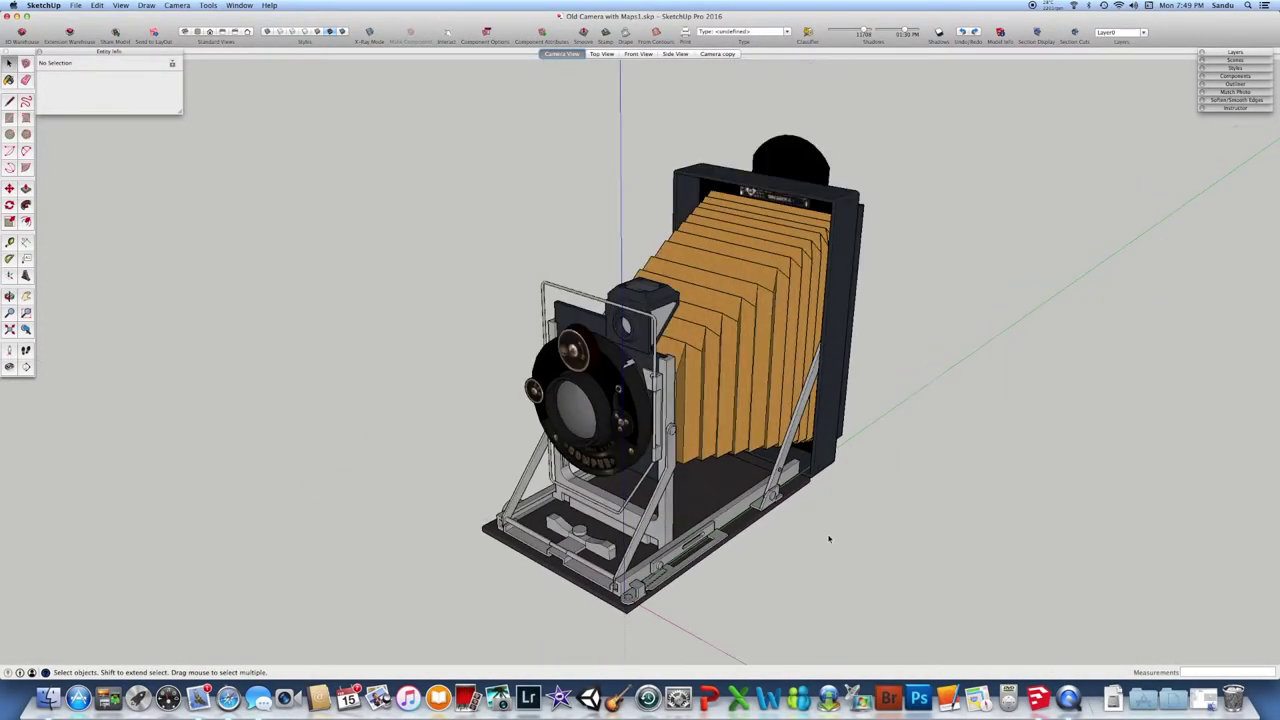
key("o")
left_click_drag(814, 523, 750, 527)
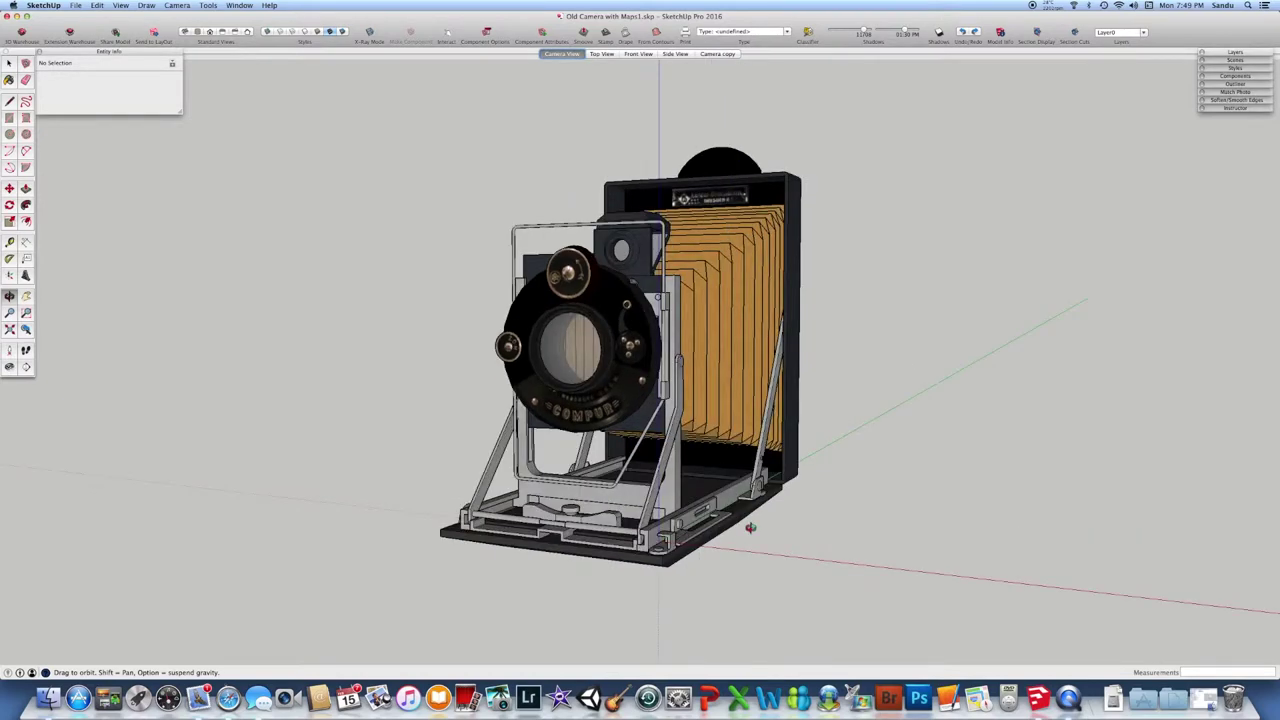
mouse_move(750, 527)
middle_mouse_down()
mouse_move(811, 500)
mouse_move(760, 540)
mouse_move(771, 537)
middle_mouse_up()
scroll(789, 514, "up", 3)
scroll(789, 512, "down", 3)
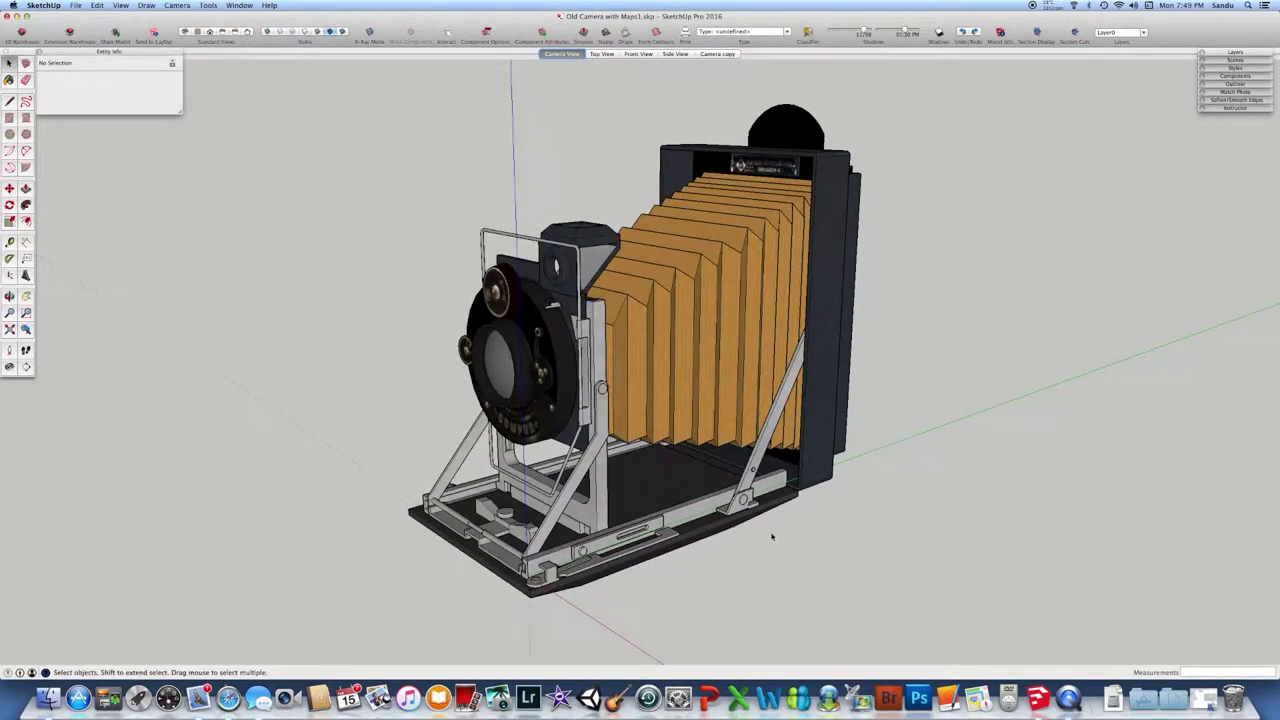
middle_click_drag(735, 542, 618, 520)
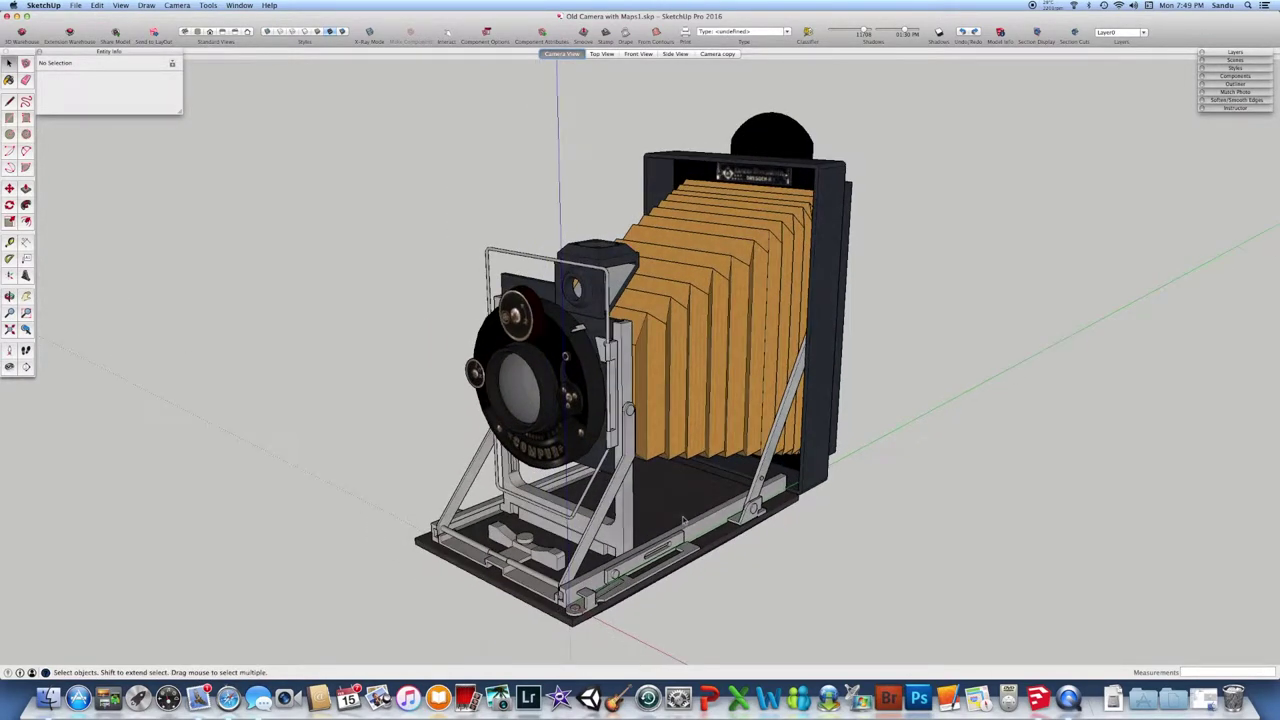
Display the component attributes of the whole camera group and open the group for editing
left_click(542, 31)
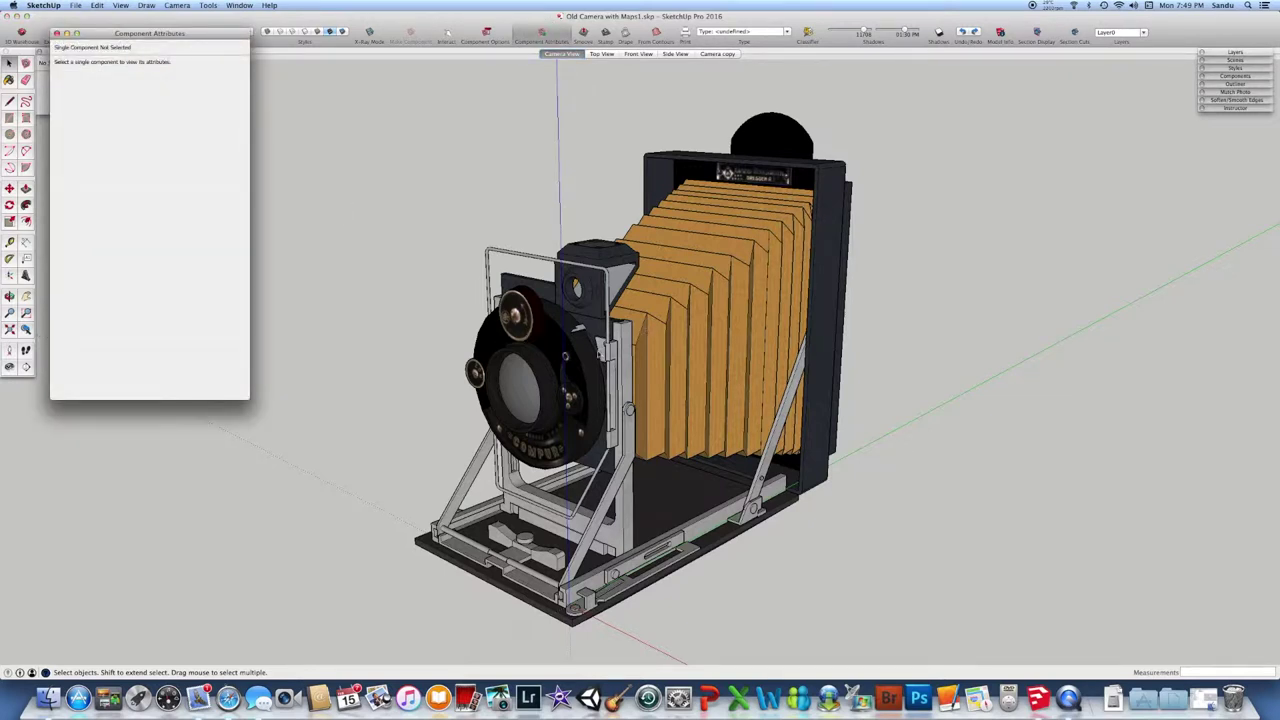
left_click(580, 353)
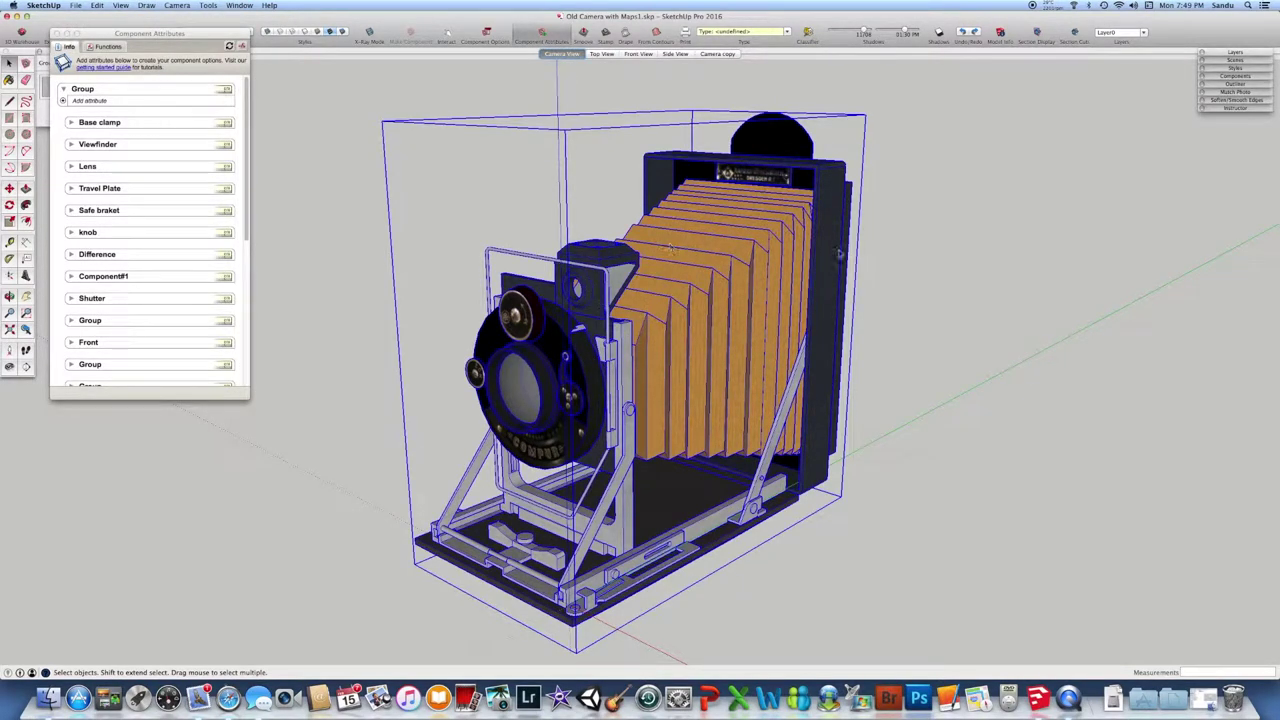
left_click(885, 253)
left_click(783, 262)
double_click(670, 174)
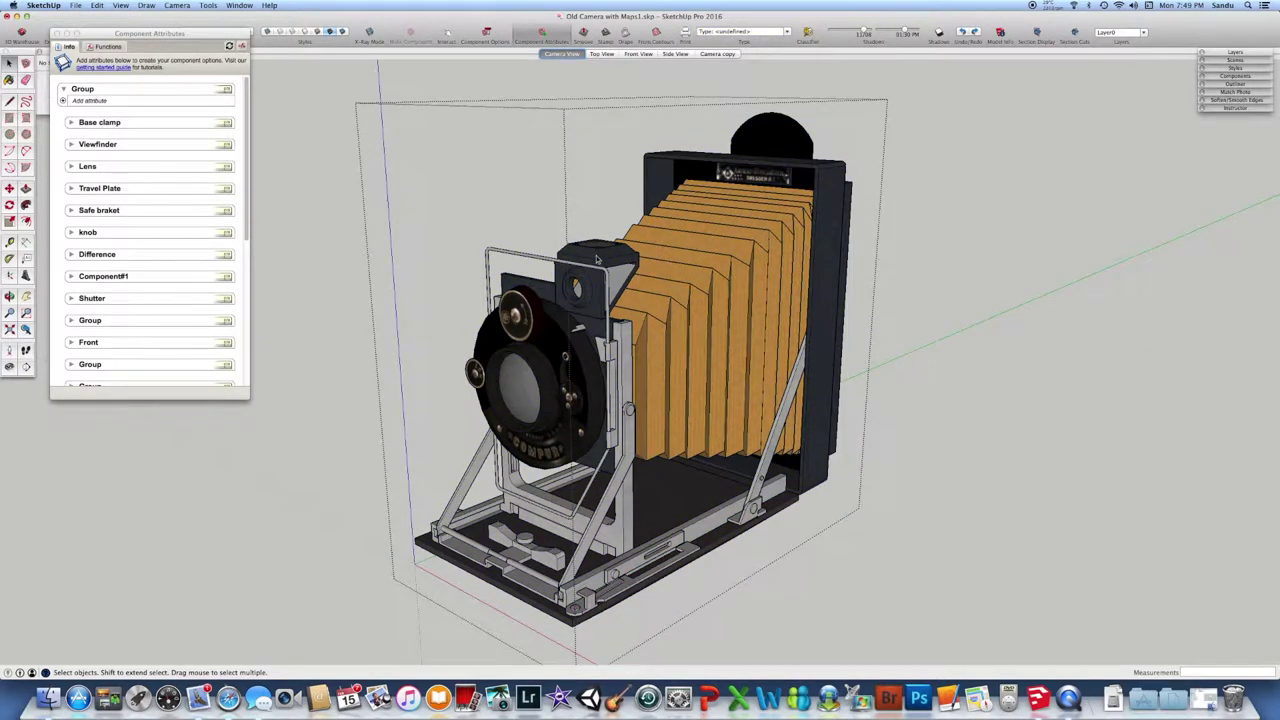
Use the Interact tool to trigger the click behaviours of the wire viewfinder frame and the knobs on the lens plate
left_click(449, 36)
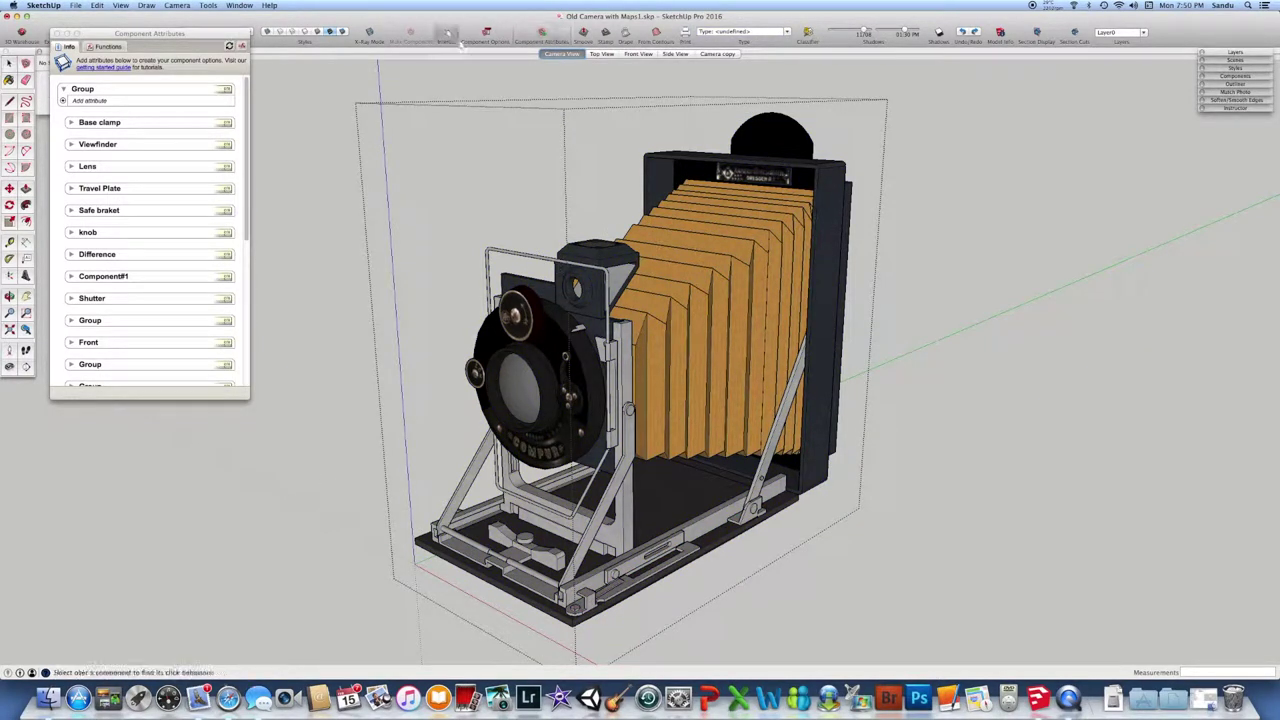
left_click(520, 256)
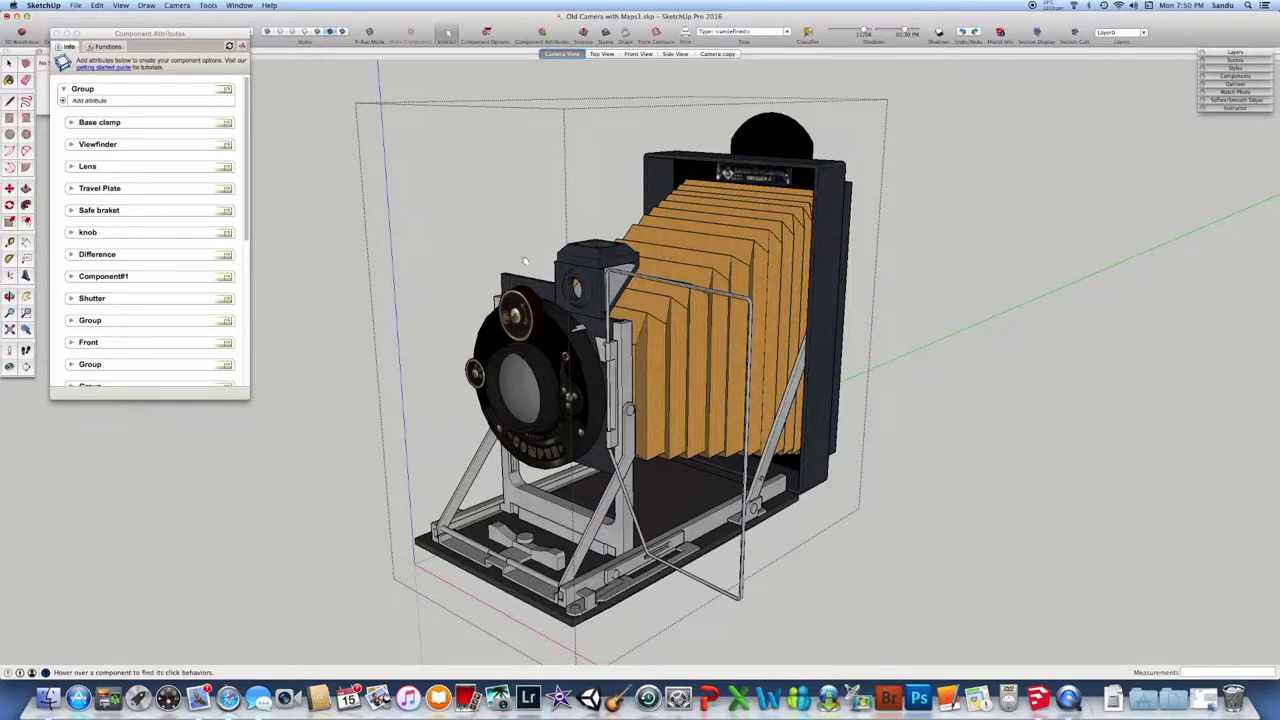
left_click(756, 544)
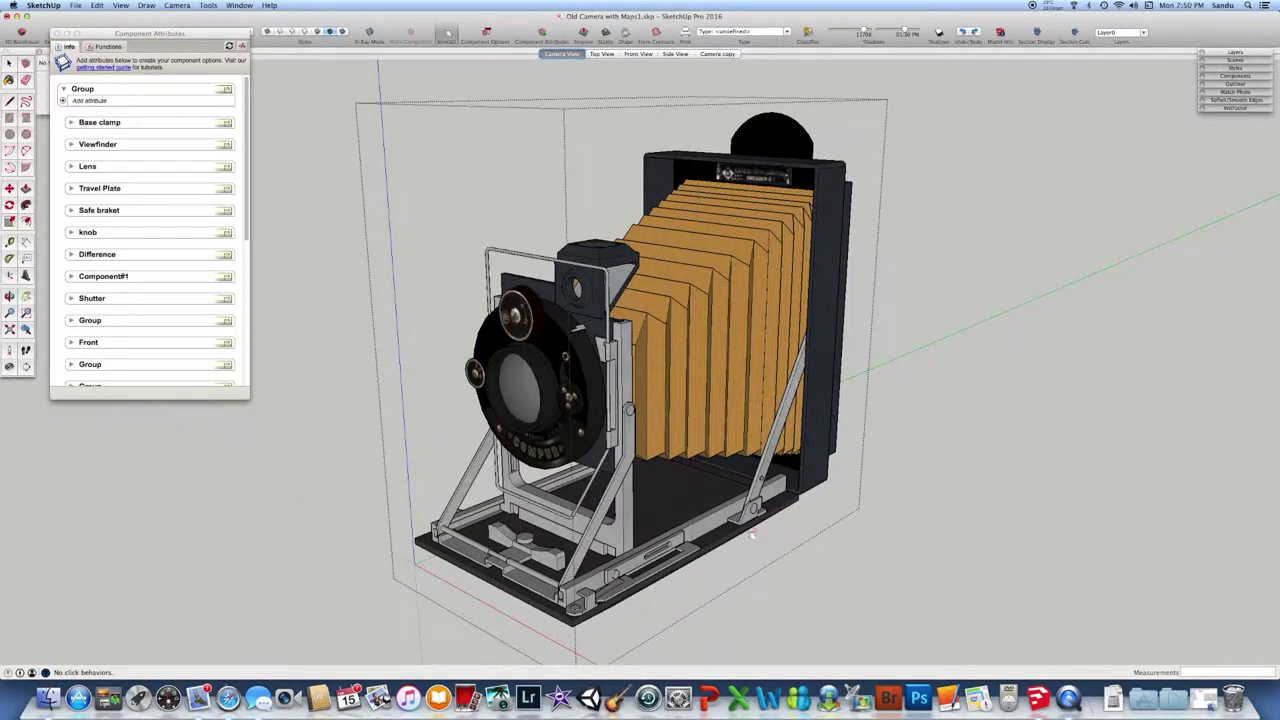
left_click(510, 310)
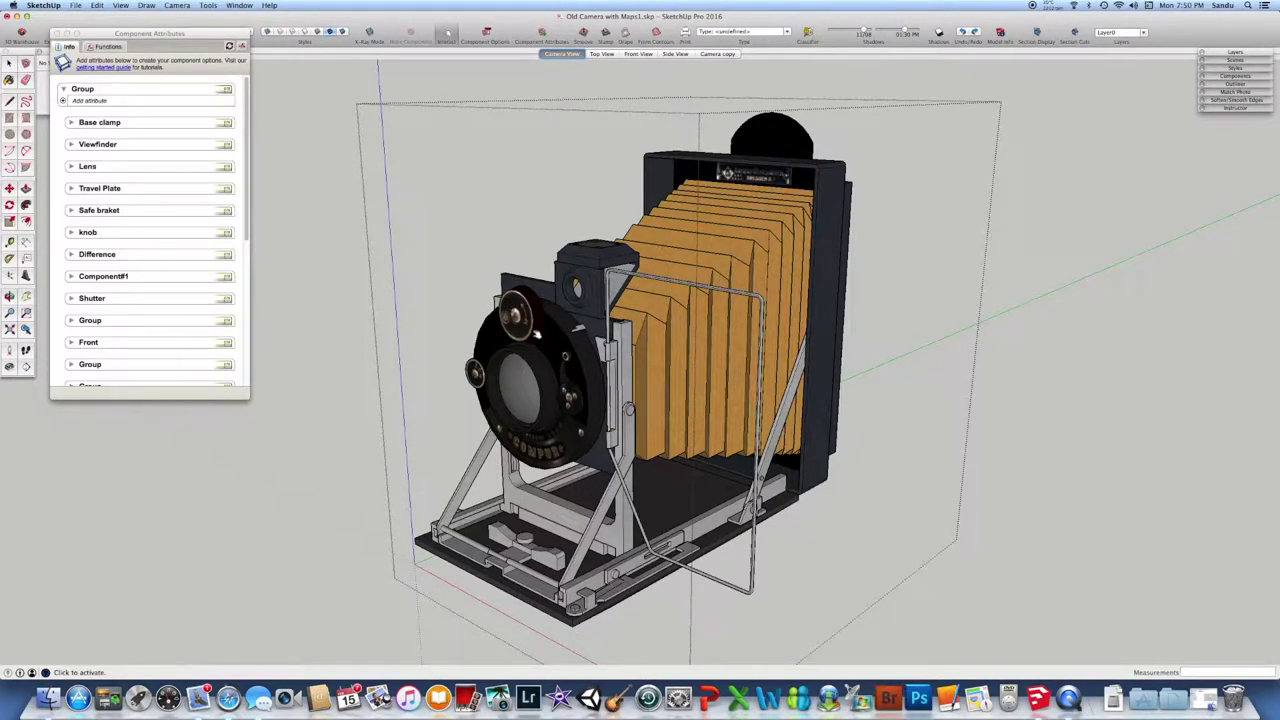
left_click(530, 326)
left_click(477, 375)
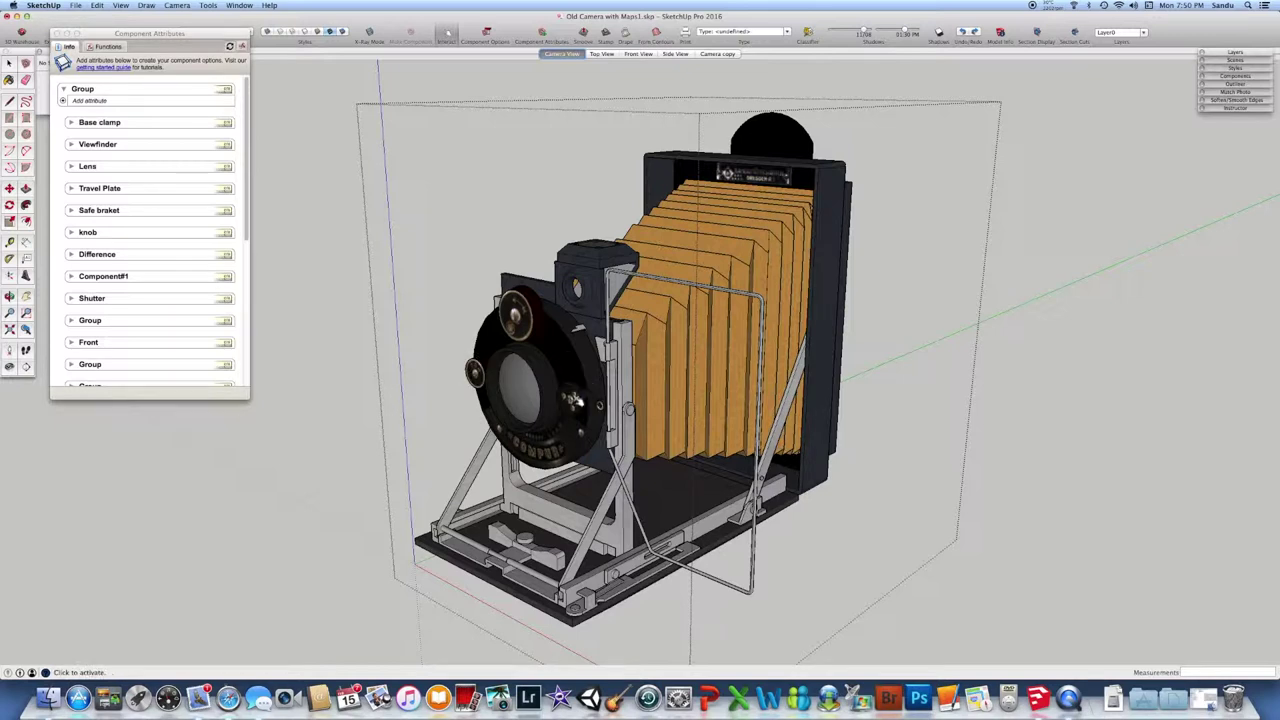
left_click(573, 397)
left_click(757, 514)
Trigger the black rounded plate at the back of the camera to raise it and lower it again
left_click(785, 139)
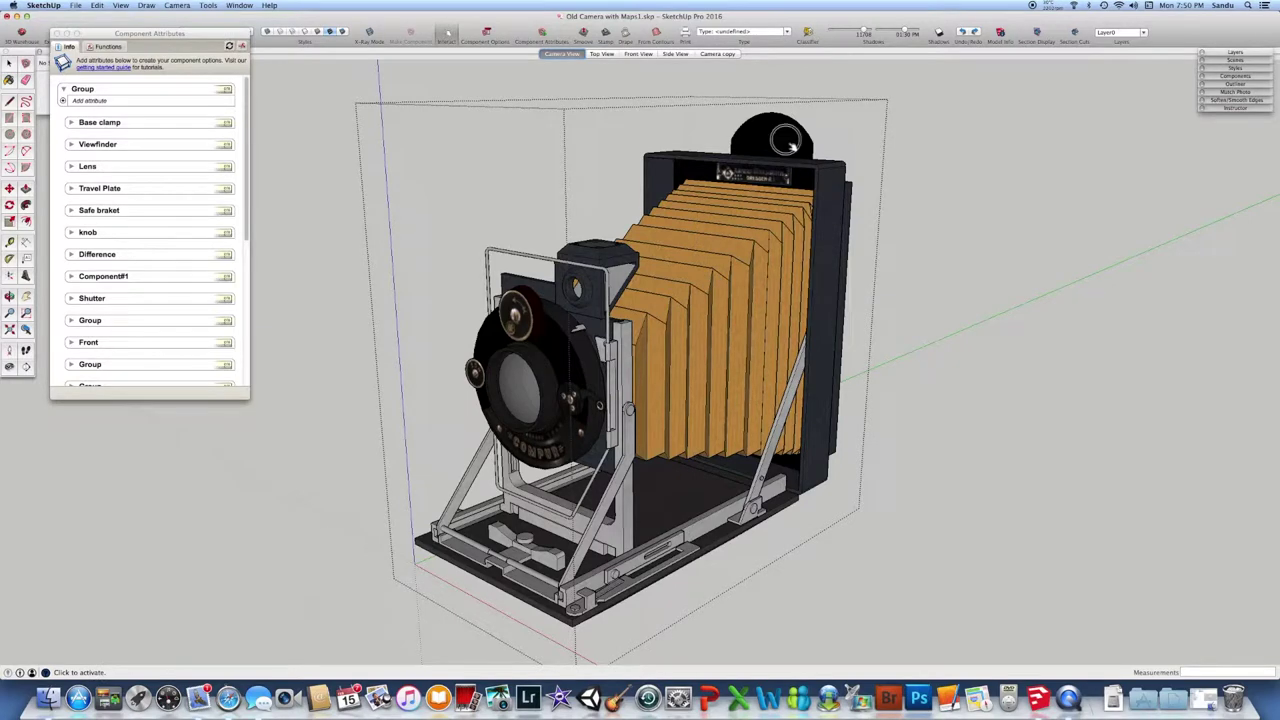
scroll(807, 185, "down", 4)
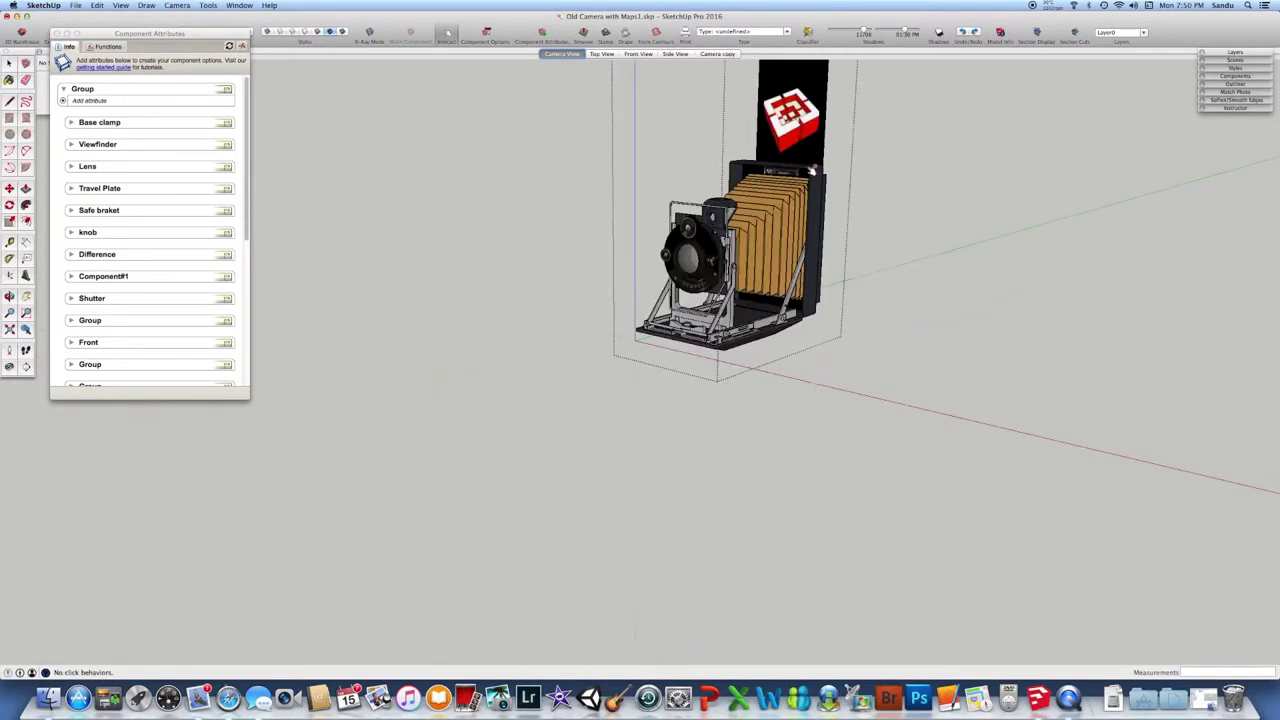
middle_click_drag(807, 185, 776, 258)
scroll(800, 168, "down", 3)
scroll(801, 166, "up", 5)
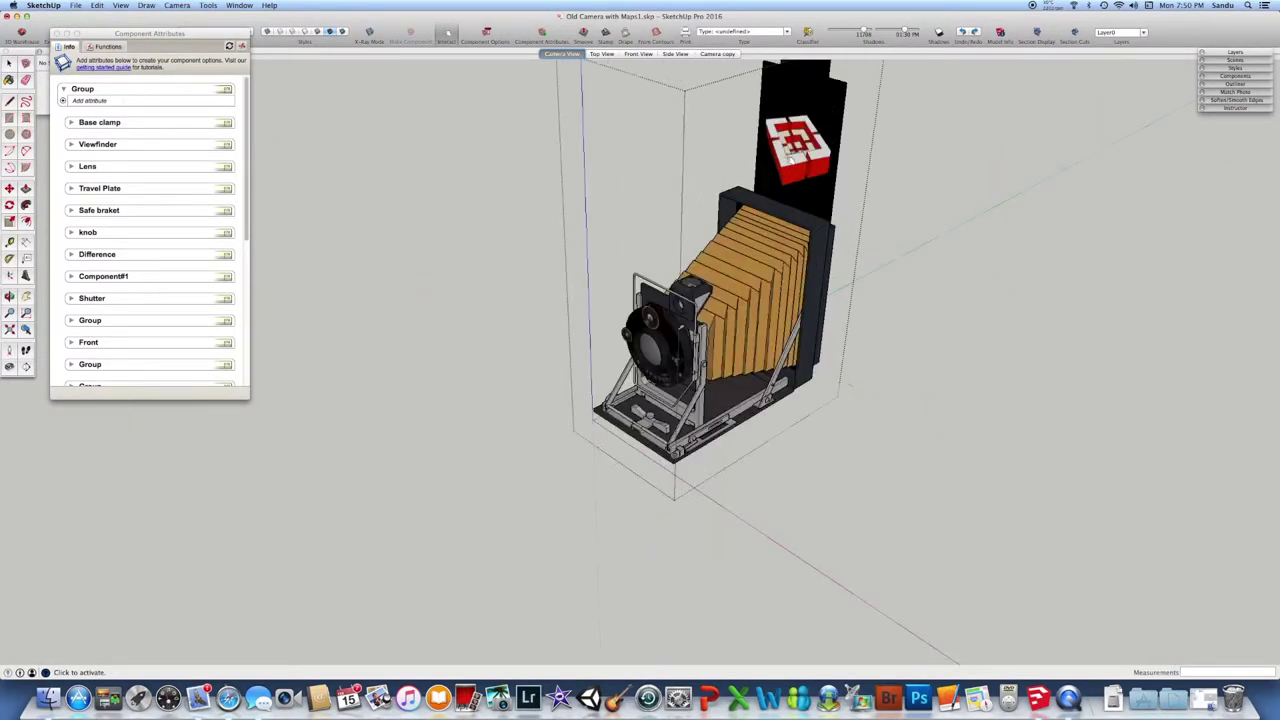
scroll(801, 166, "down", 2)
scroll(803, 164, "up", 6)
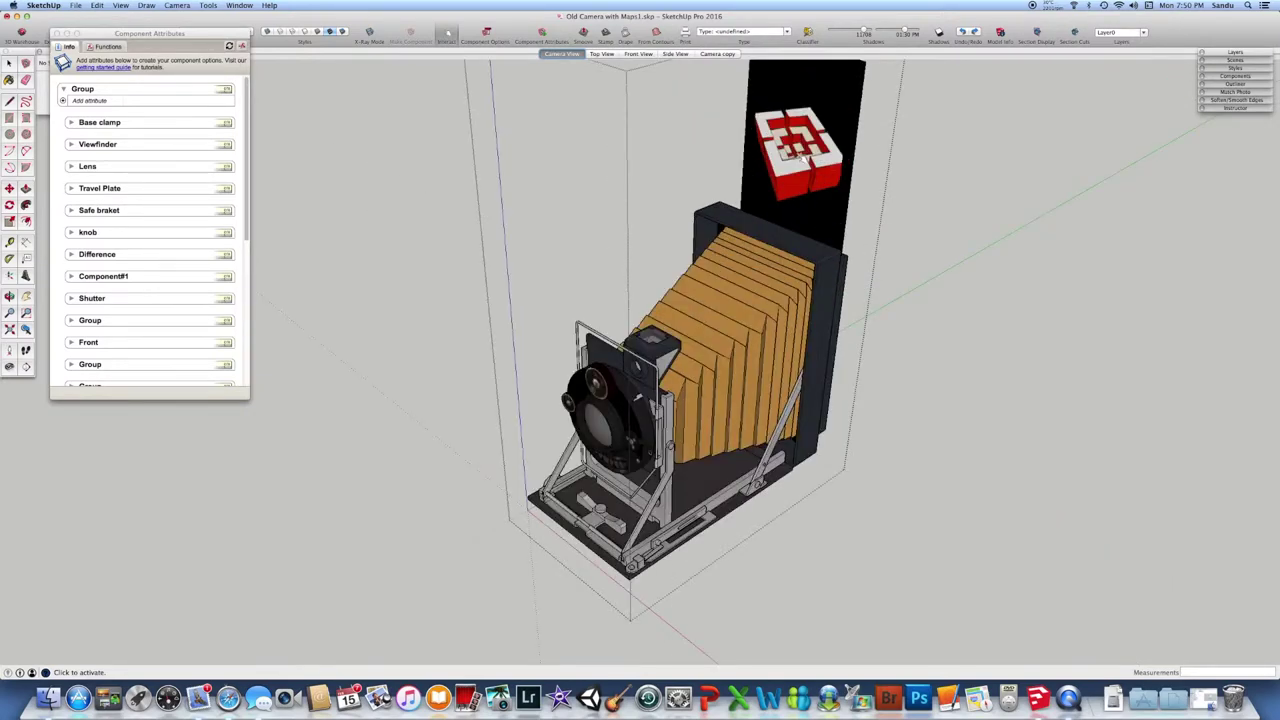
scroll(806, 193, "down", 5)
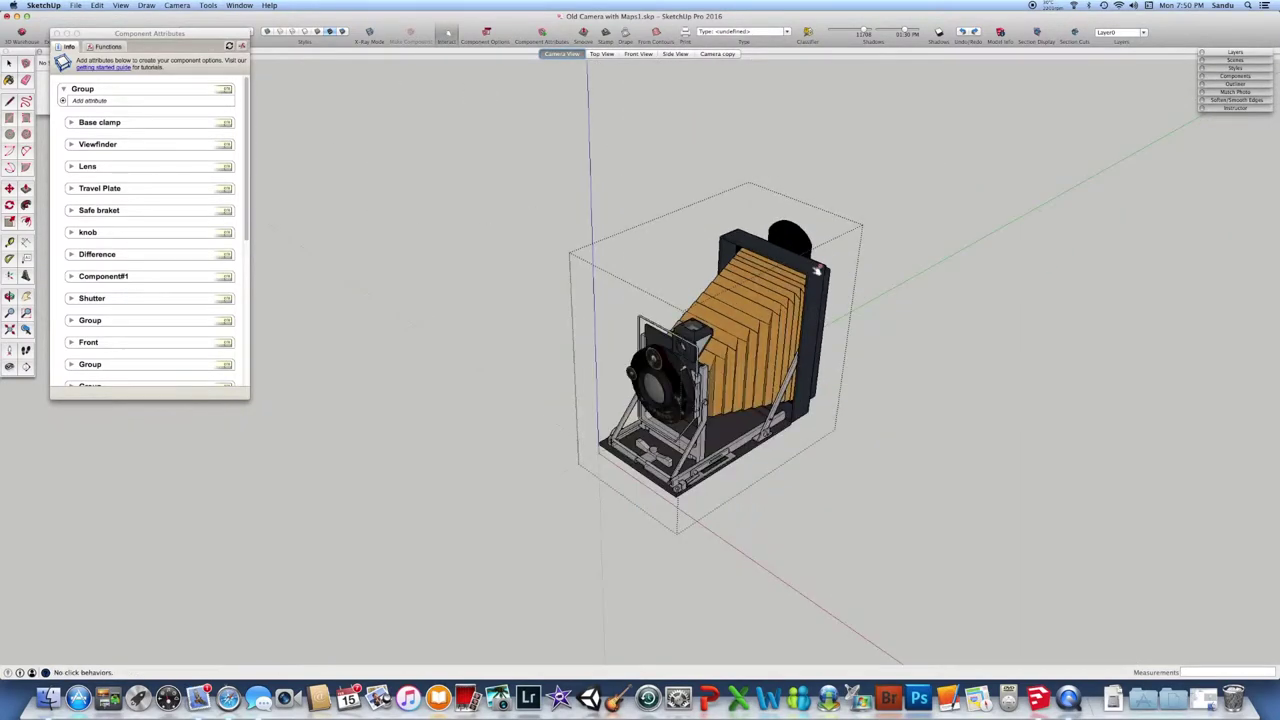
Inspect the component attributes of the upper lens knob, including its onClick behaviour, and leave the camera group with nothing selected
middle_click_drag(768, 226, 764, 224)
scroll(717, 294, "up", 3)
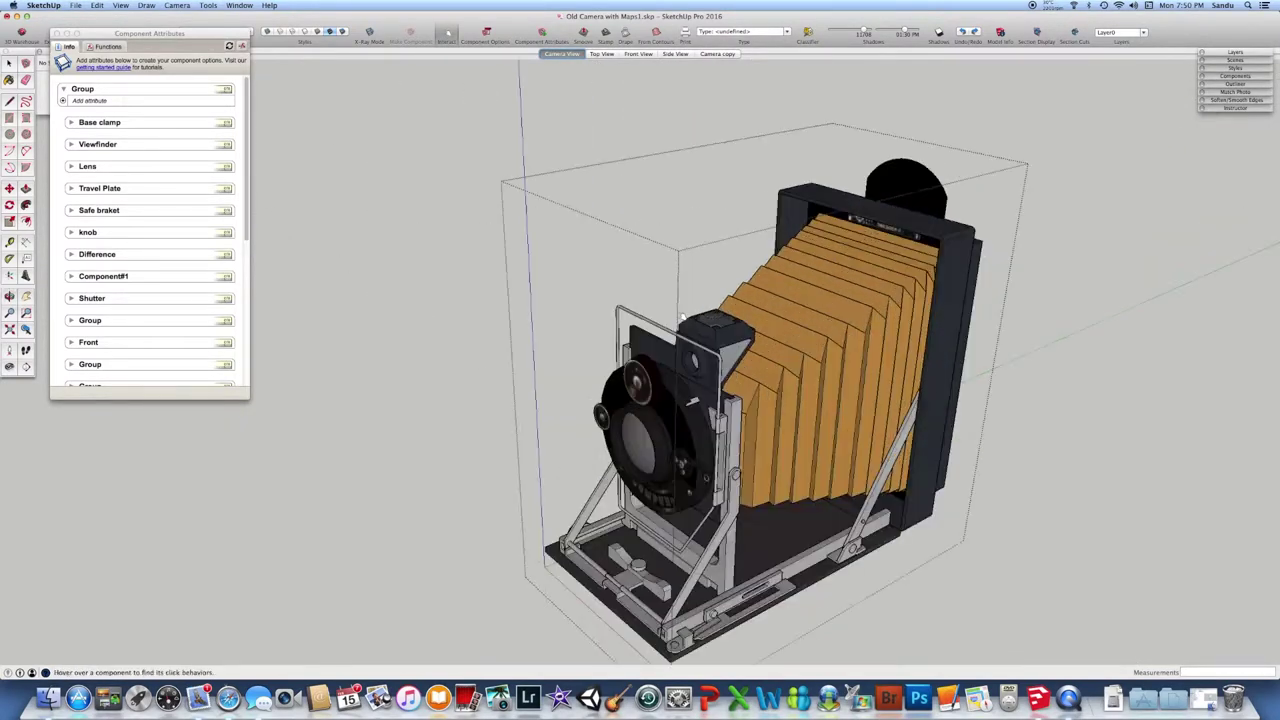
scroll(790, 328, "up", 3)
scroll(790, 330, "down", 3)
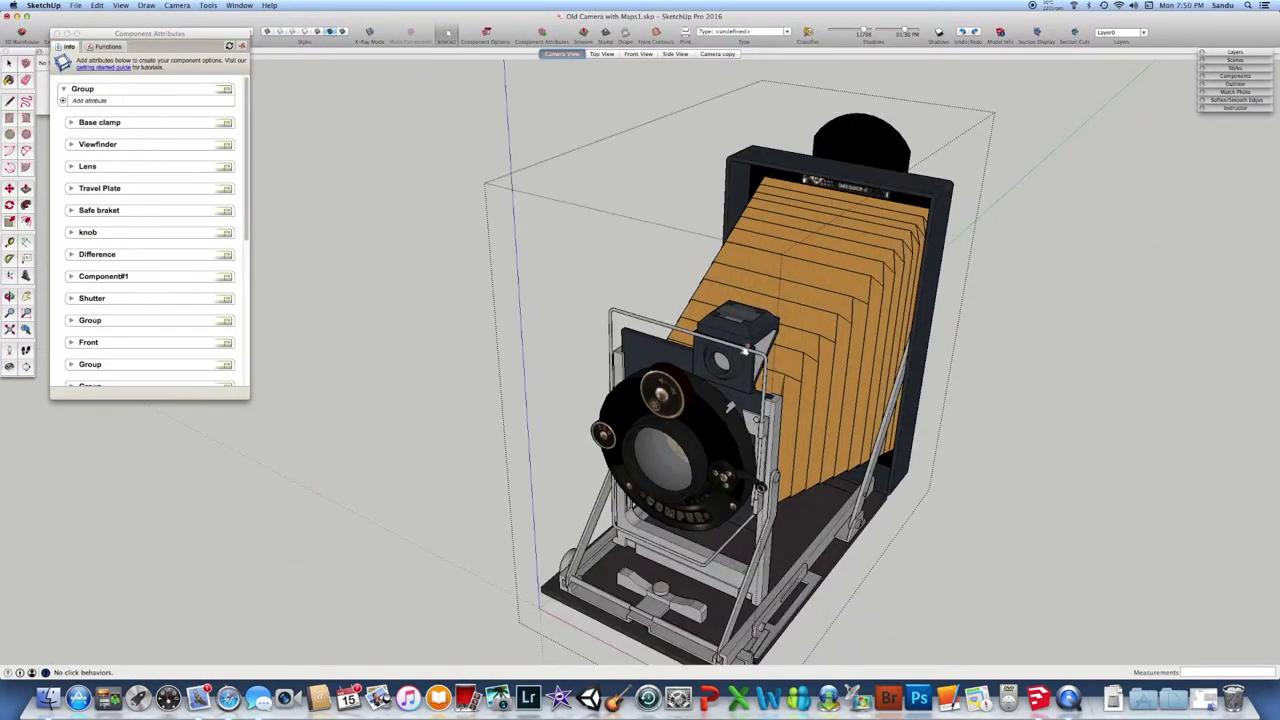
middle_click_drag(786, 331, 690, 387)
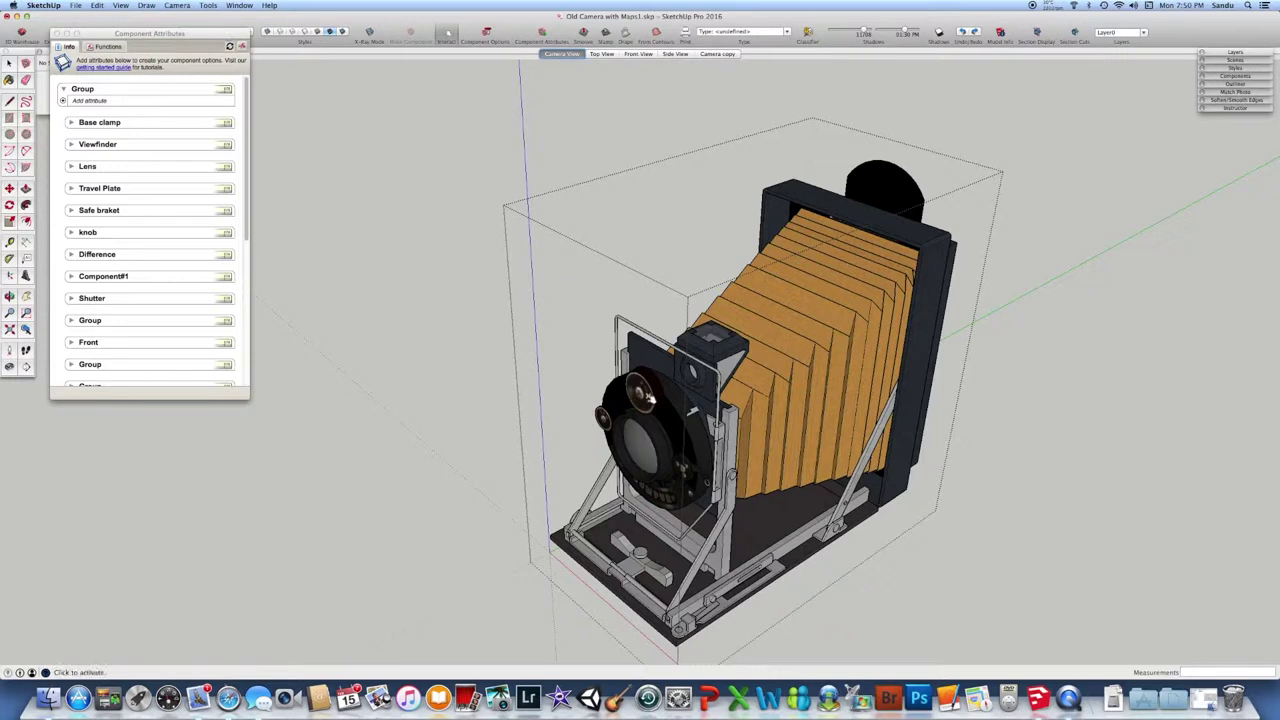
key("space")
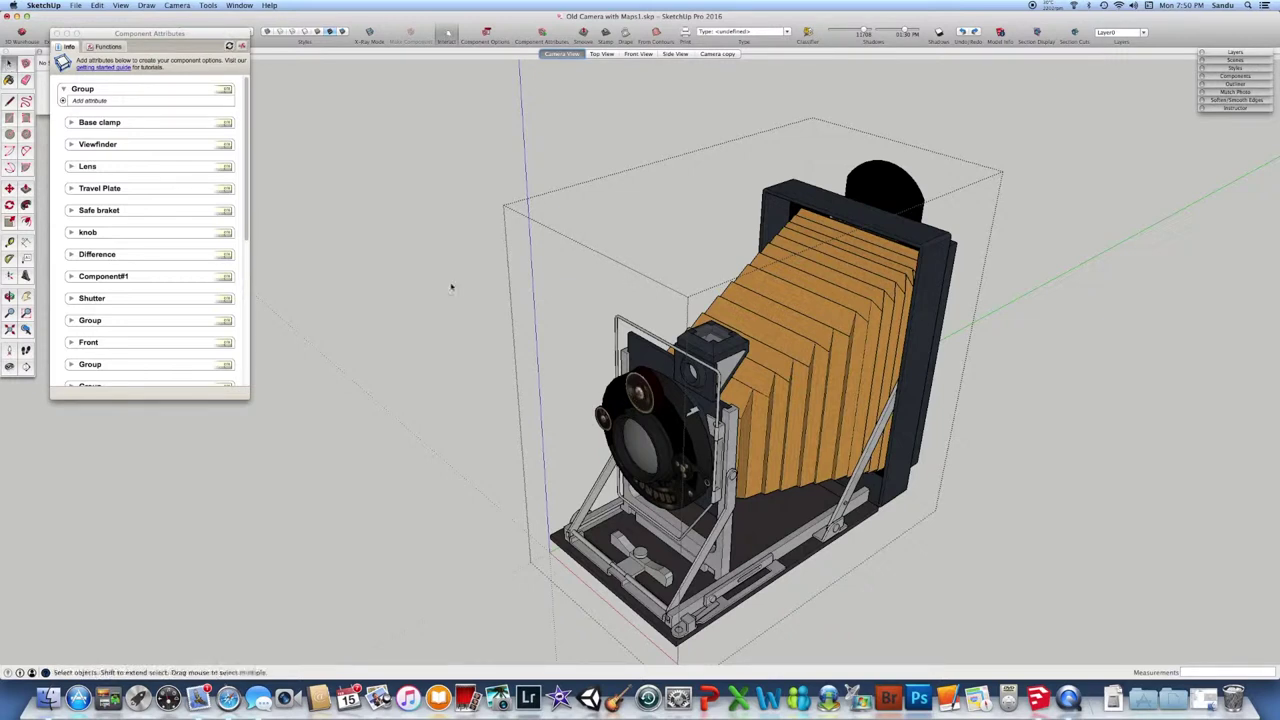
left_click(648, 400)
double_click(648, 400)
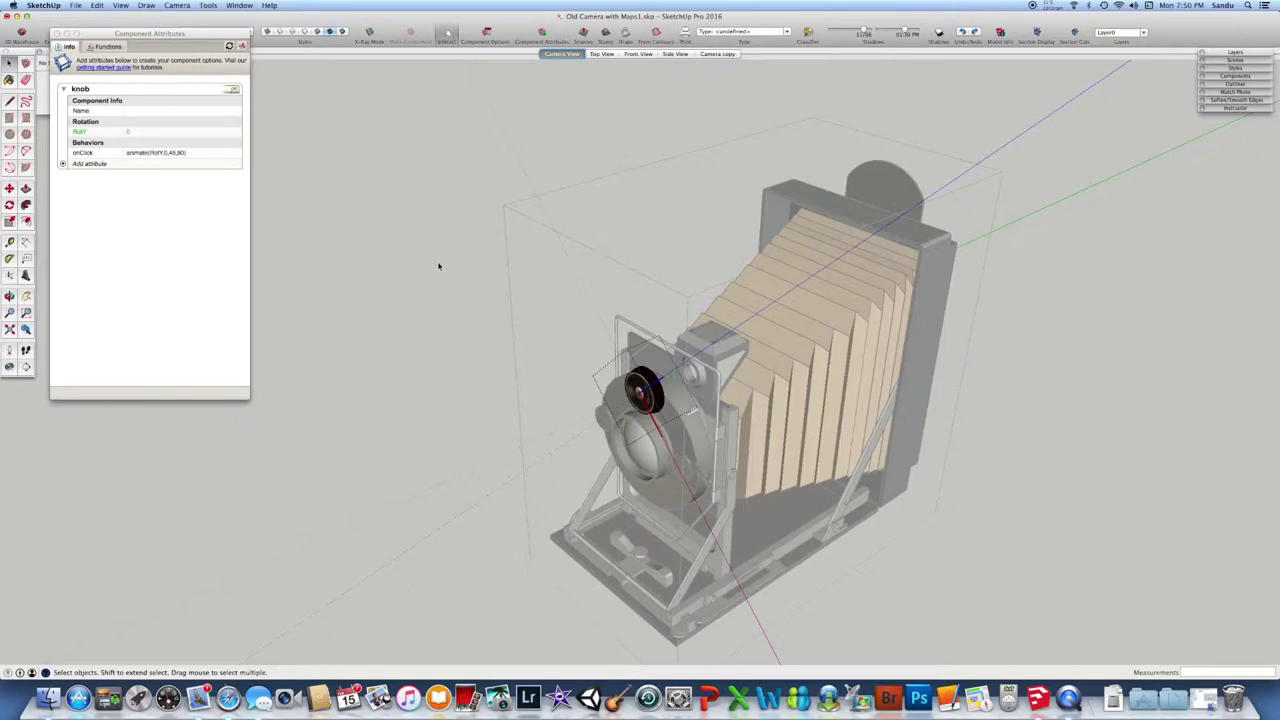
key("Escape")
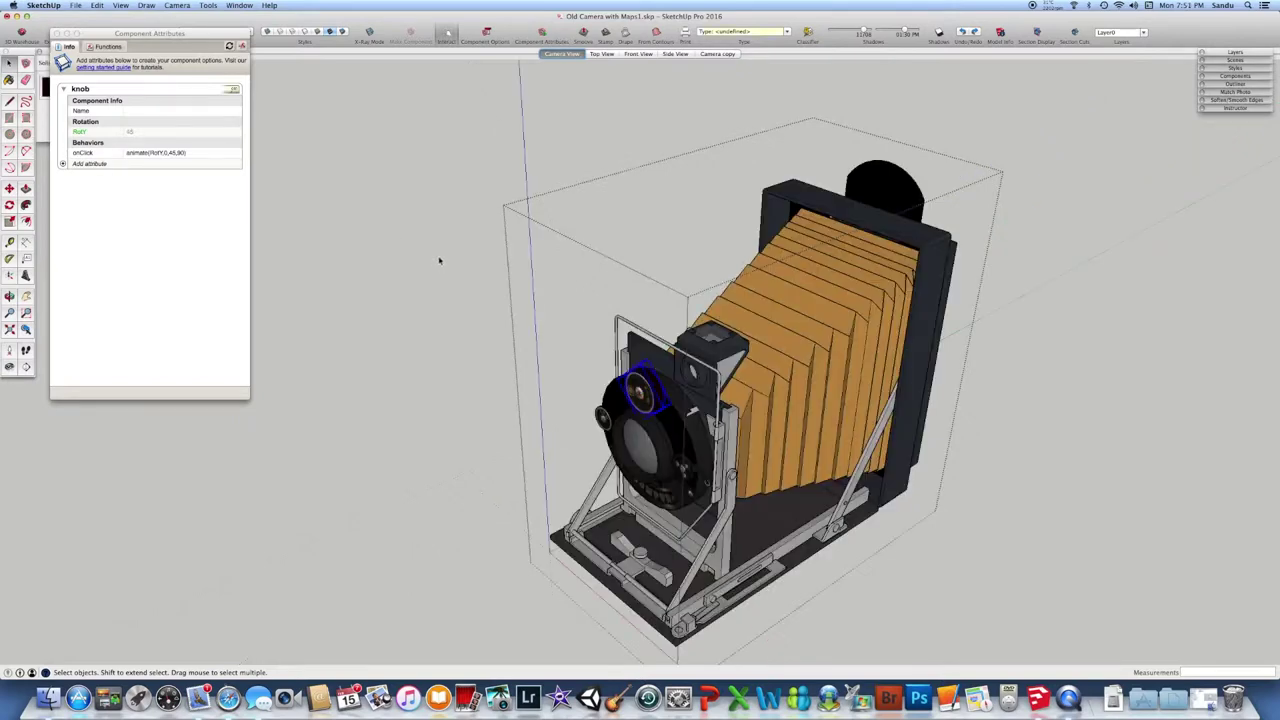
key("Escape")
left_click(534, 320)
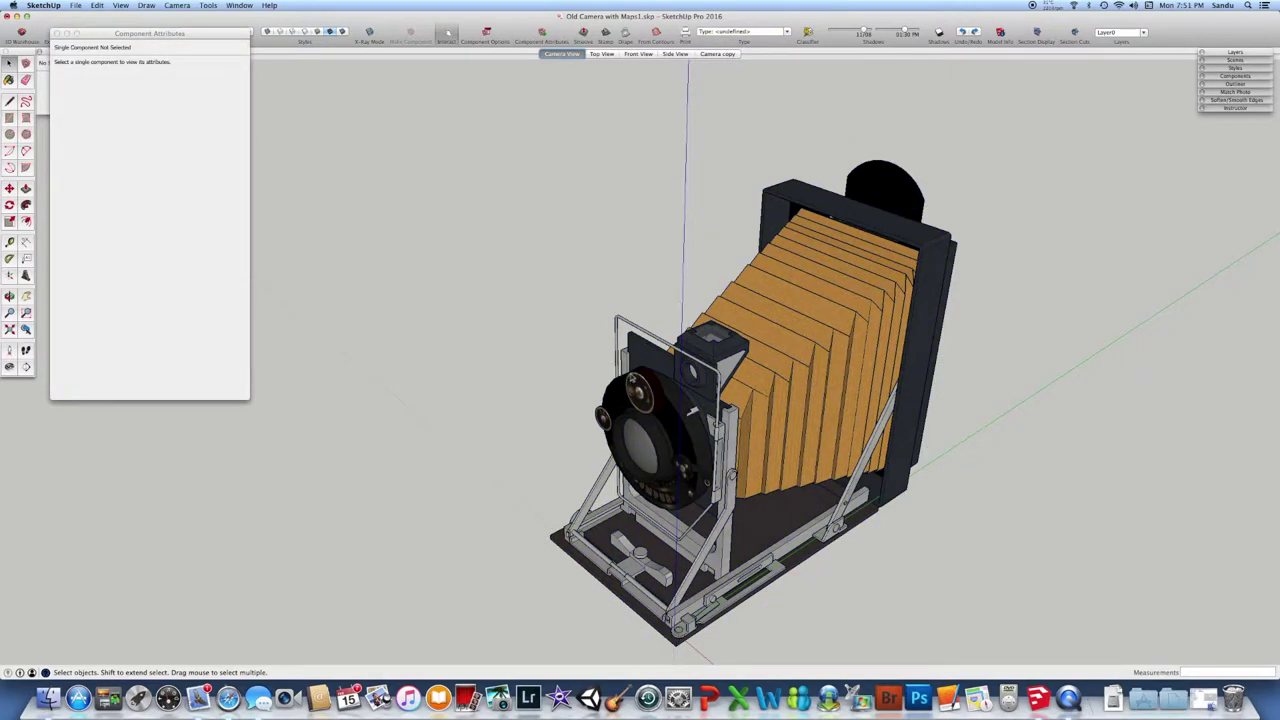
Look over the whole camera once more and close the Component Attributes window
scroll(704, 416, "up", 3)
scroll(704, 416, "down", 4)
scroll(852, 469, "up", 3)
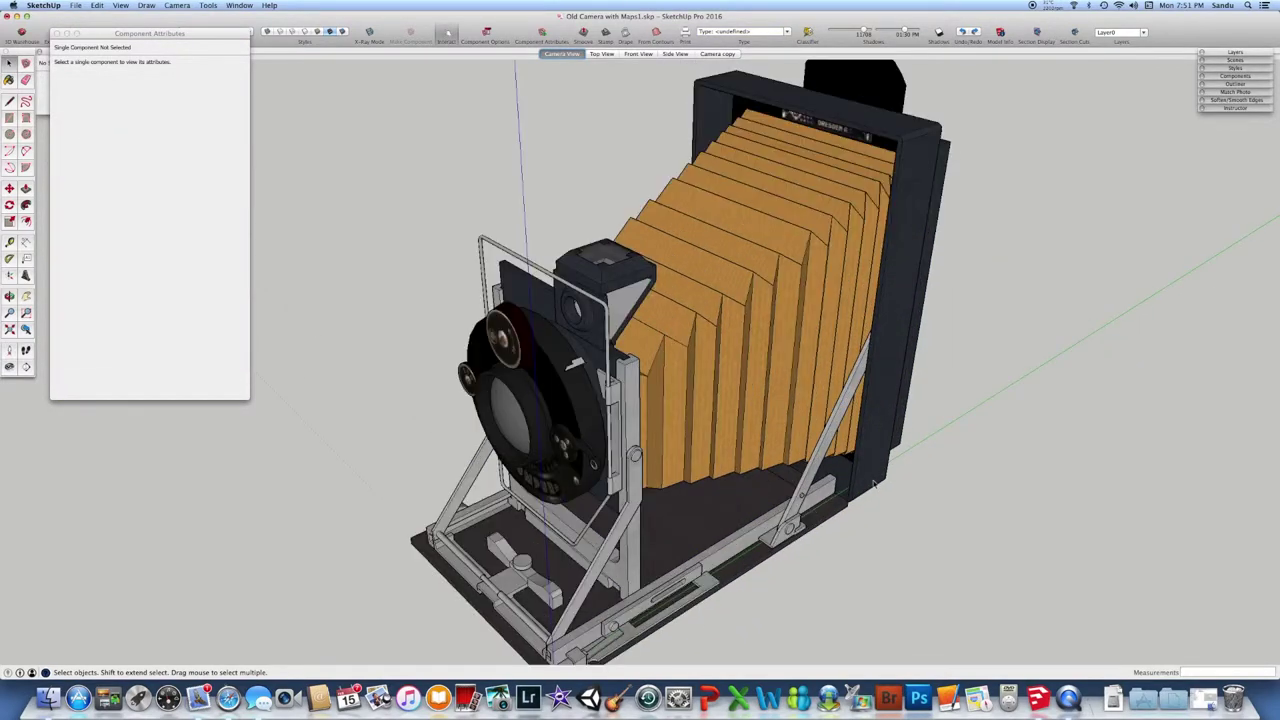
scroll(852, 469, "down", 2)
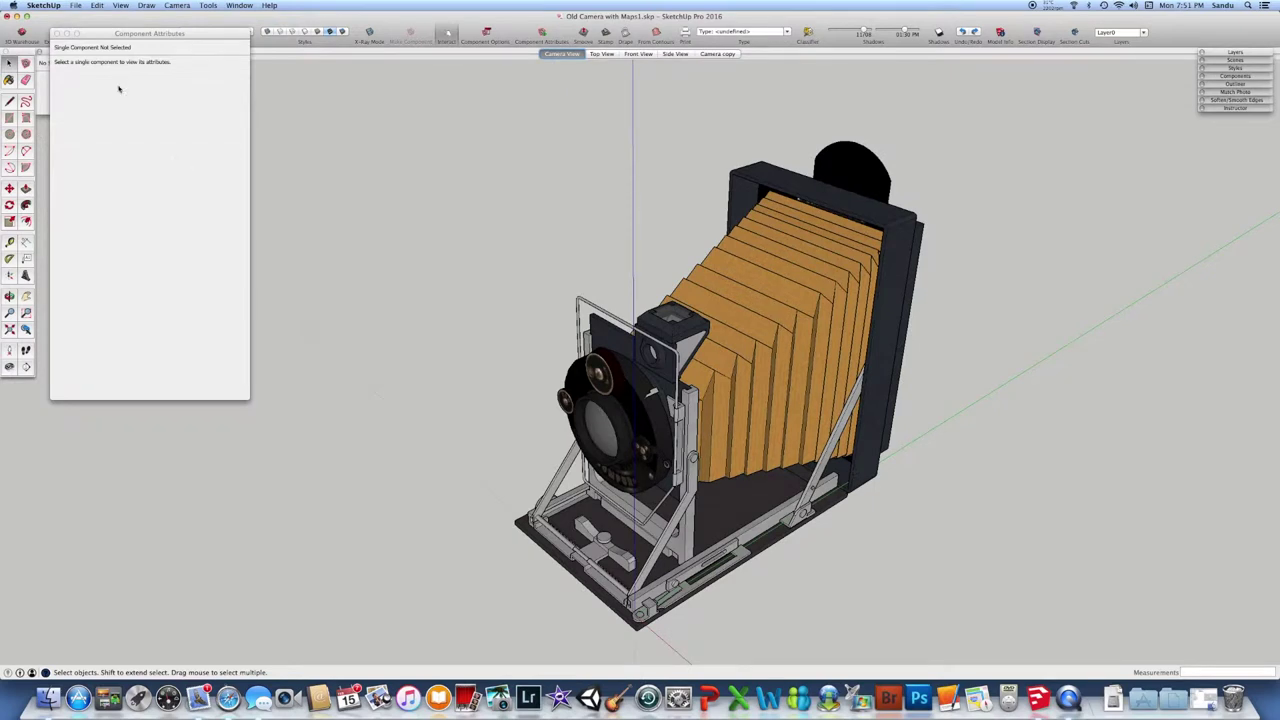
left_click(56, 34)
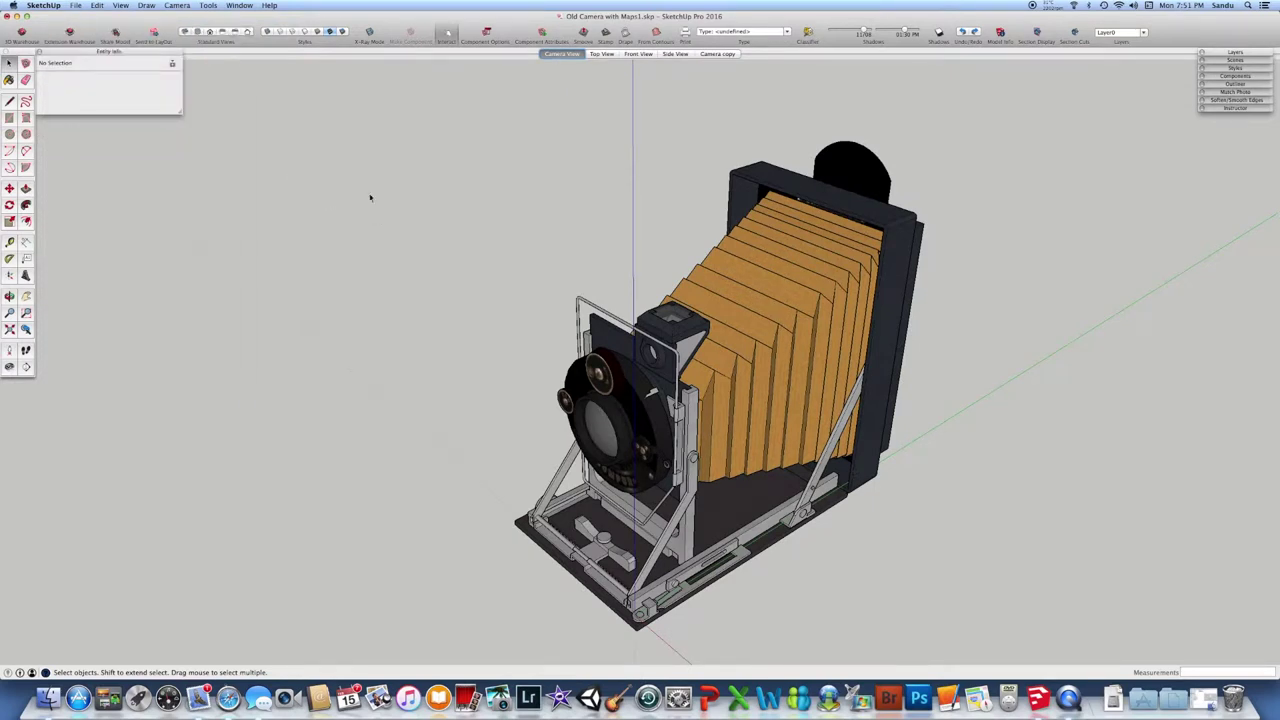
Open the materials browser and look through the Colors In Model swatches used on the camera
scroll(668, 393, "up", 3)
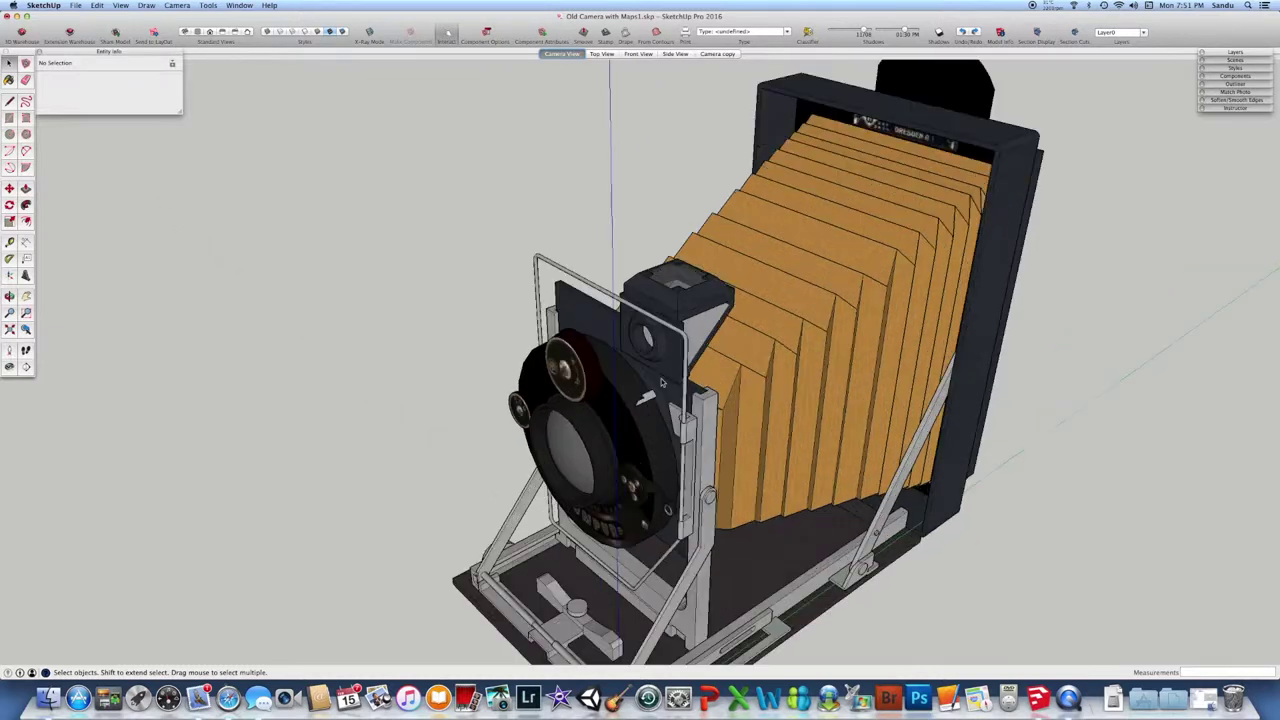
scroll(668, 385, "down", 2)
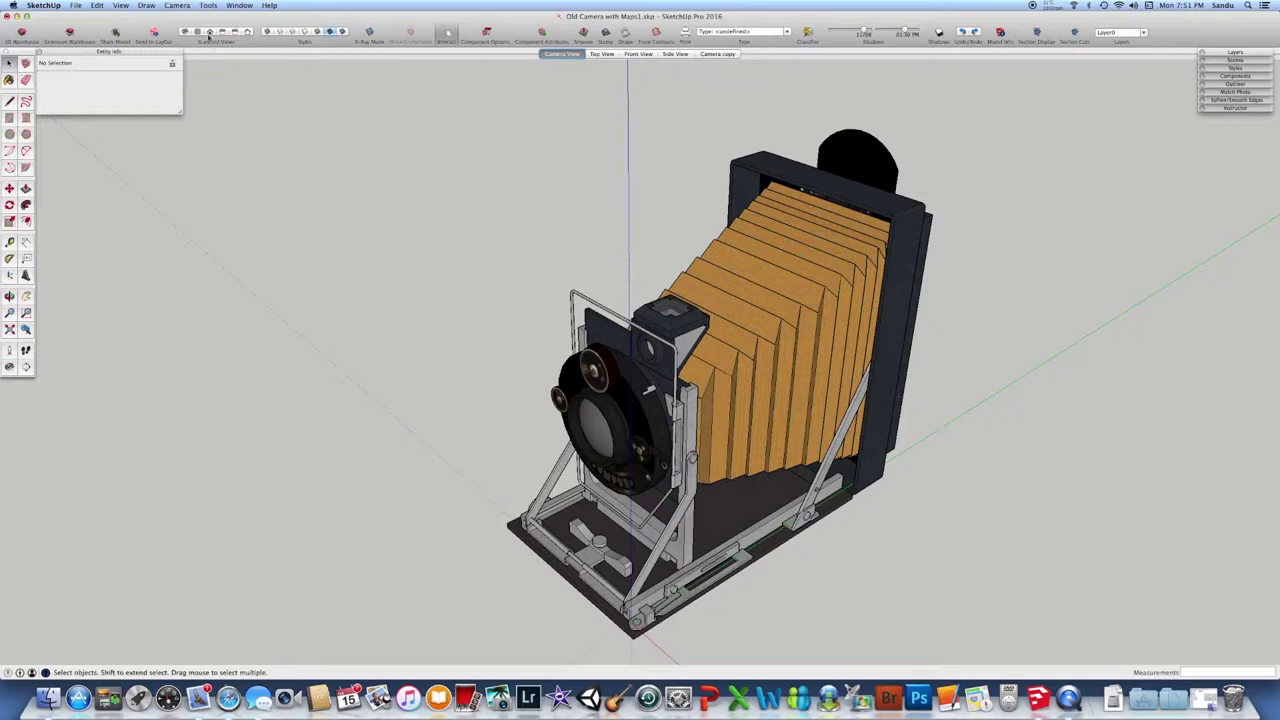
left_click(239, 6)
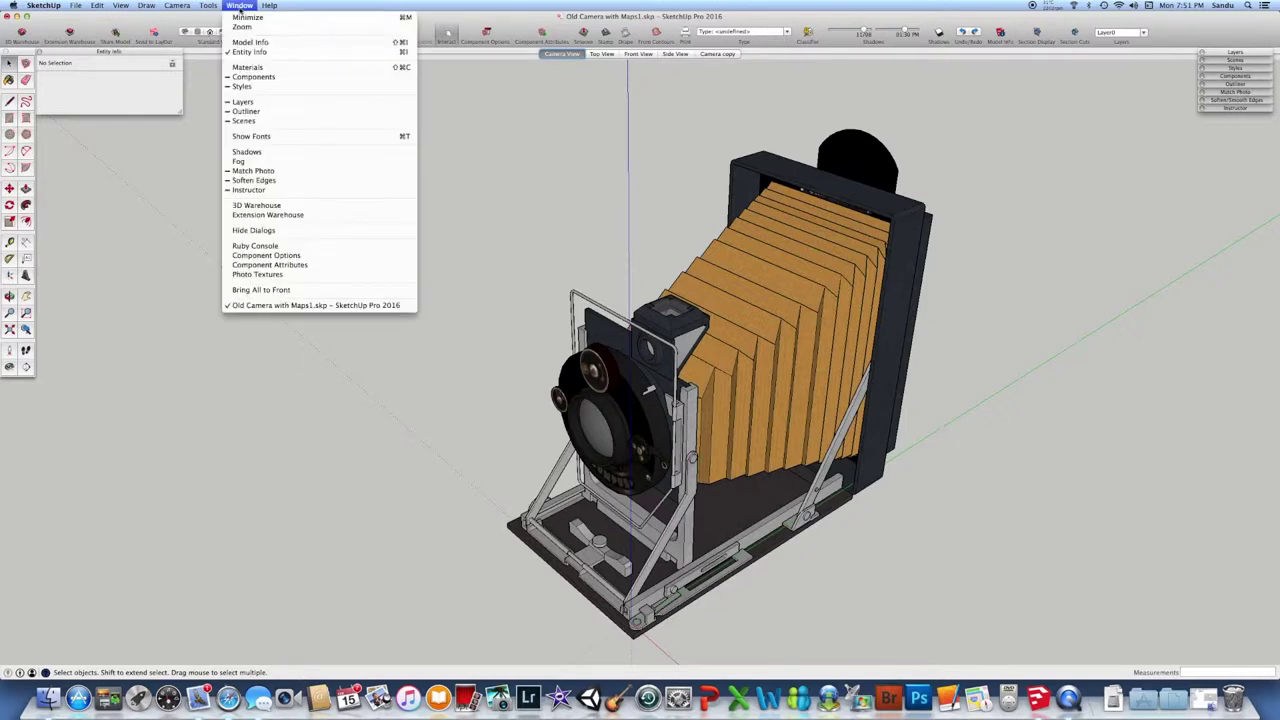
left_click(229, 67)
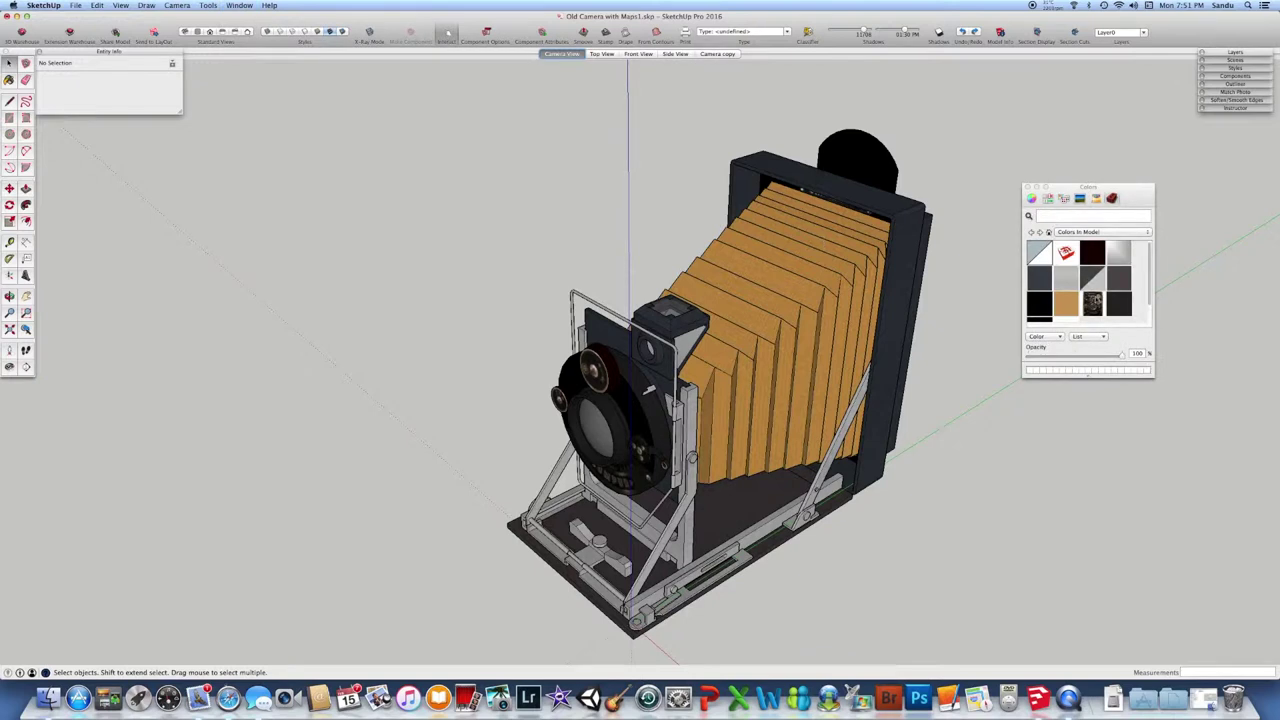
scroll(1097, 298, "down", 2)
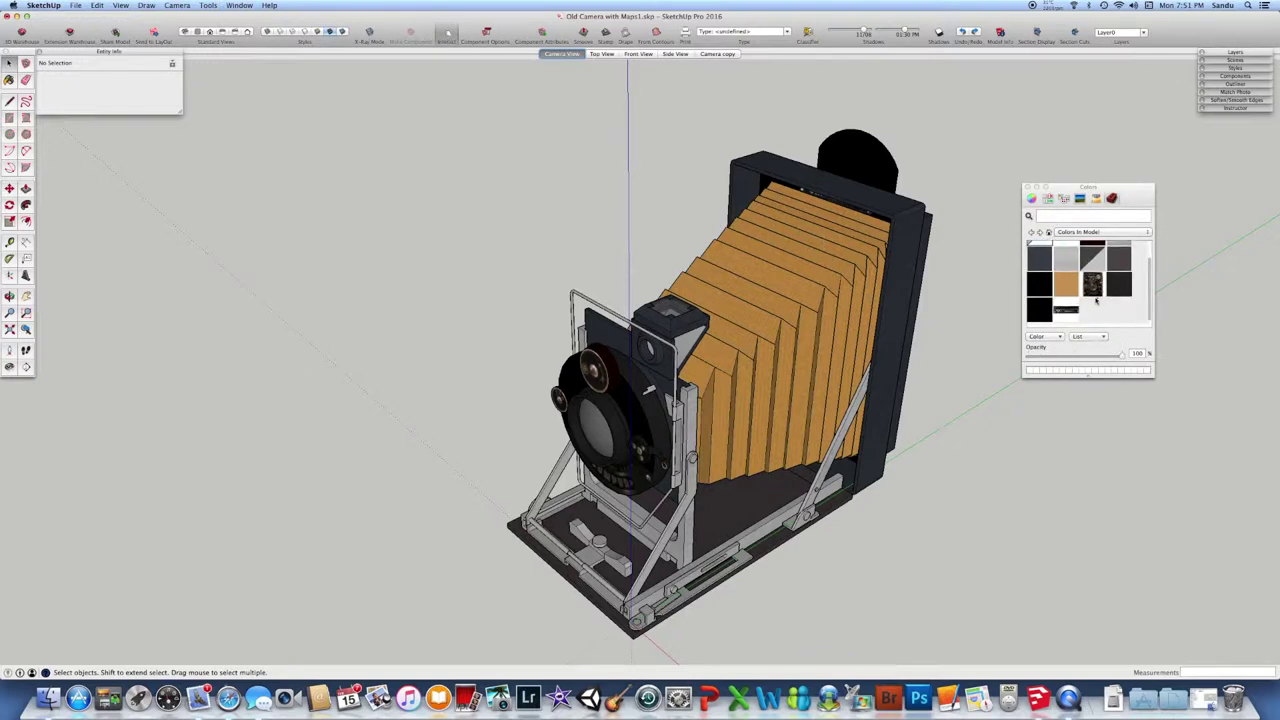
Duplicate the camera name plate material in the model's colors under the name Camera Tag copy
left_click(1095, 290)
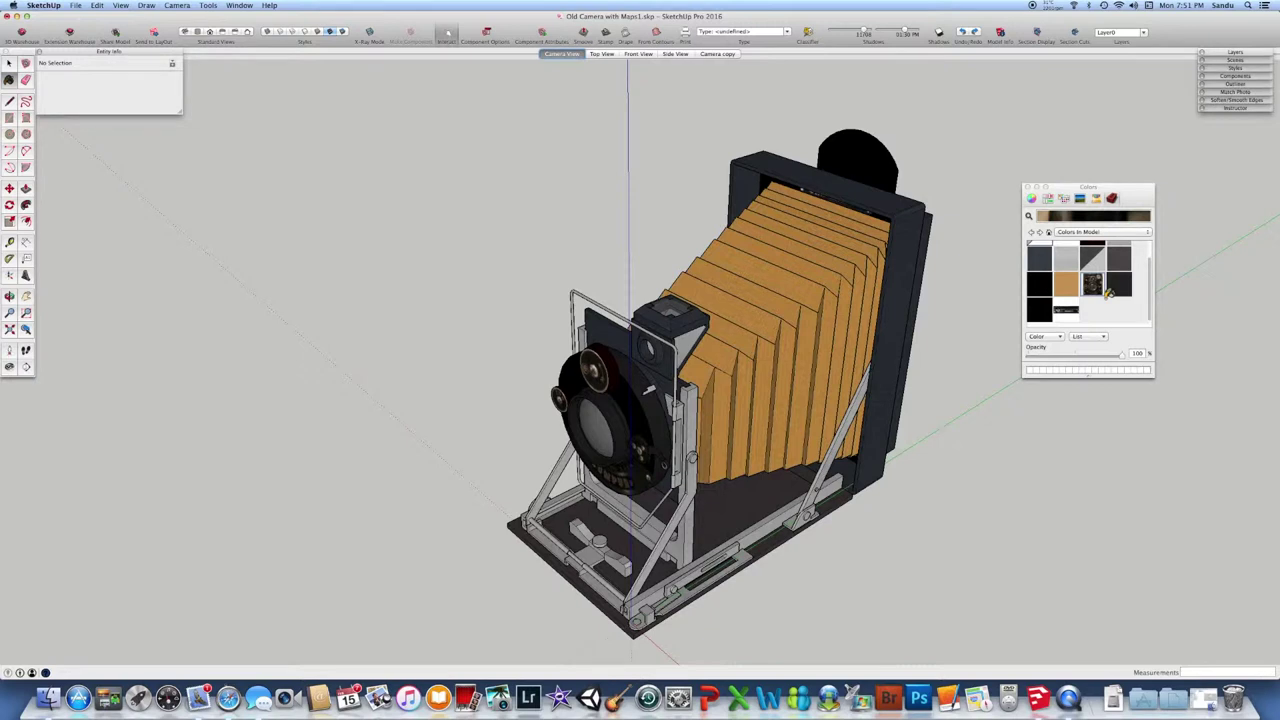
left_click(1068, 312)
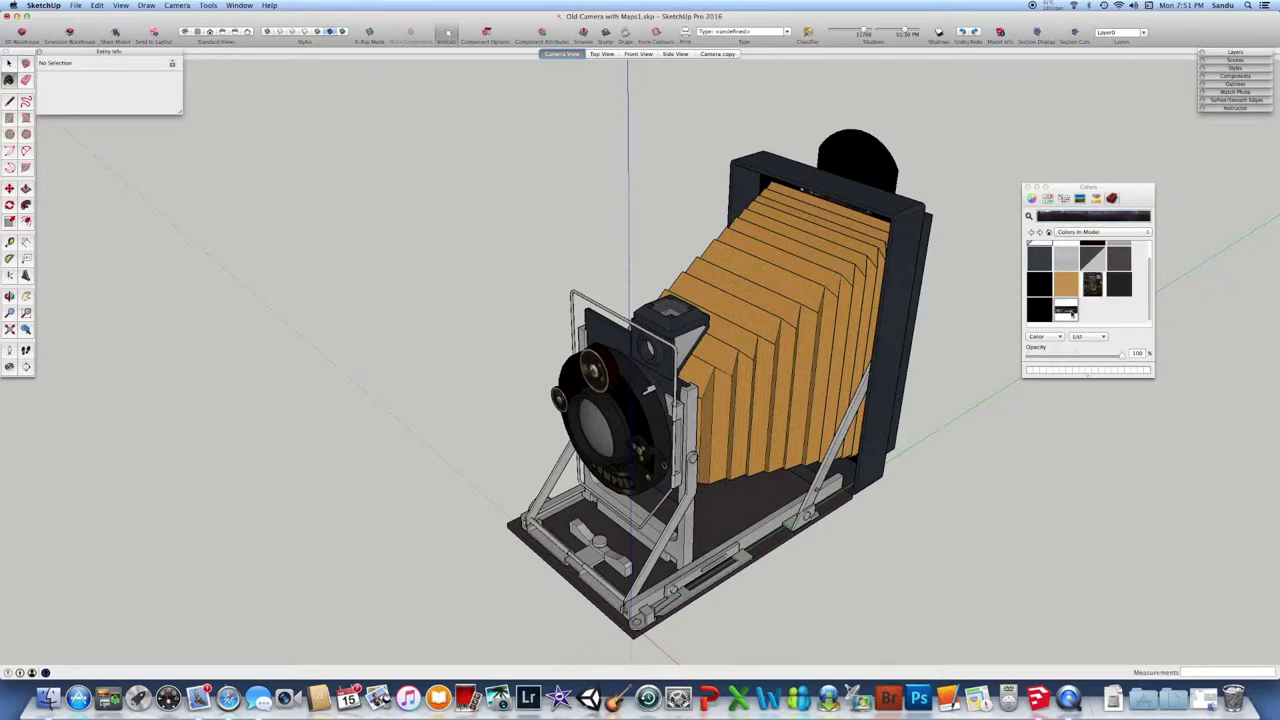
right_click(1070, 317)
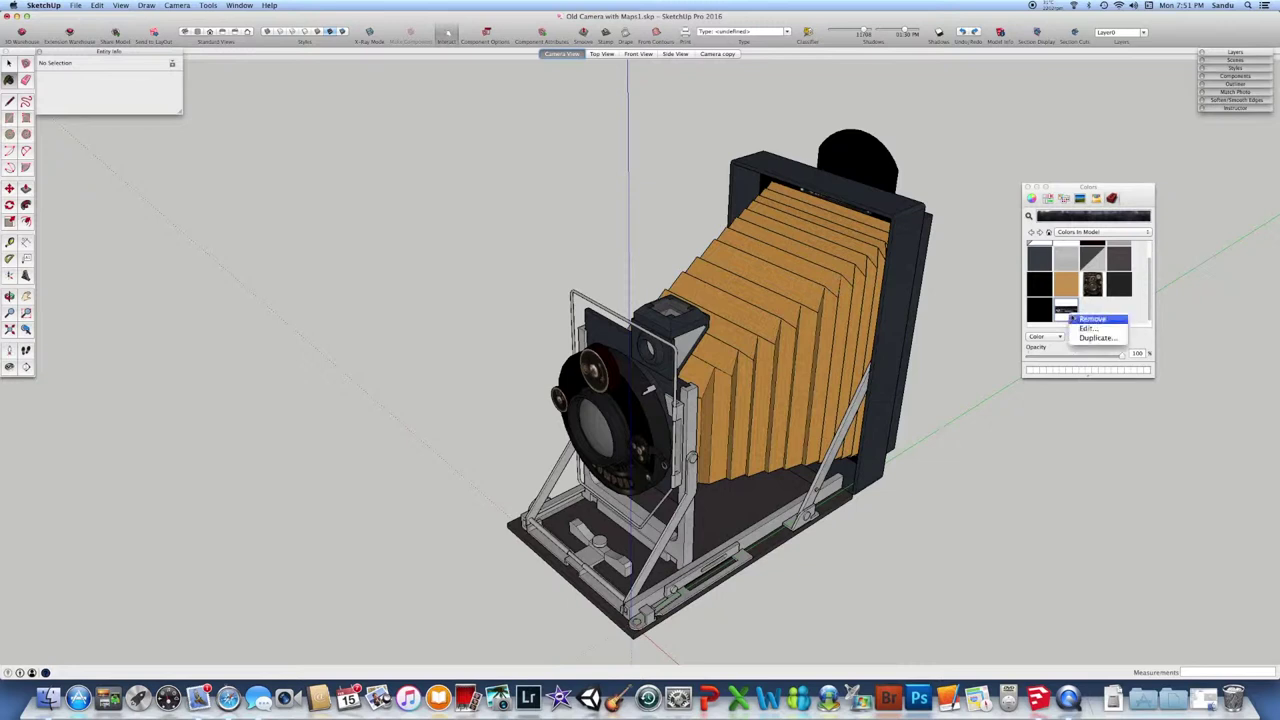
left_click(1100, 338)
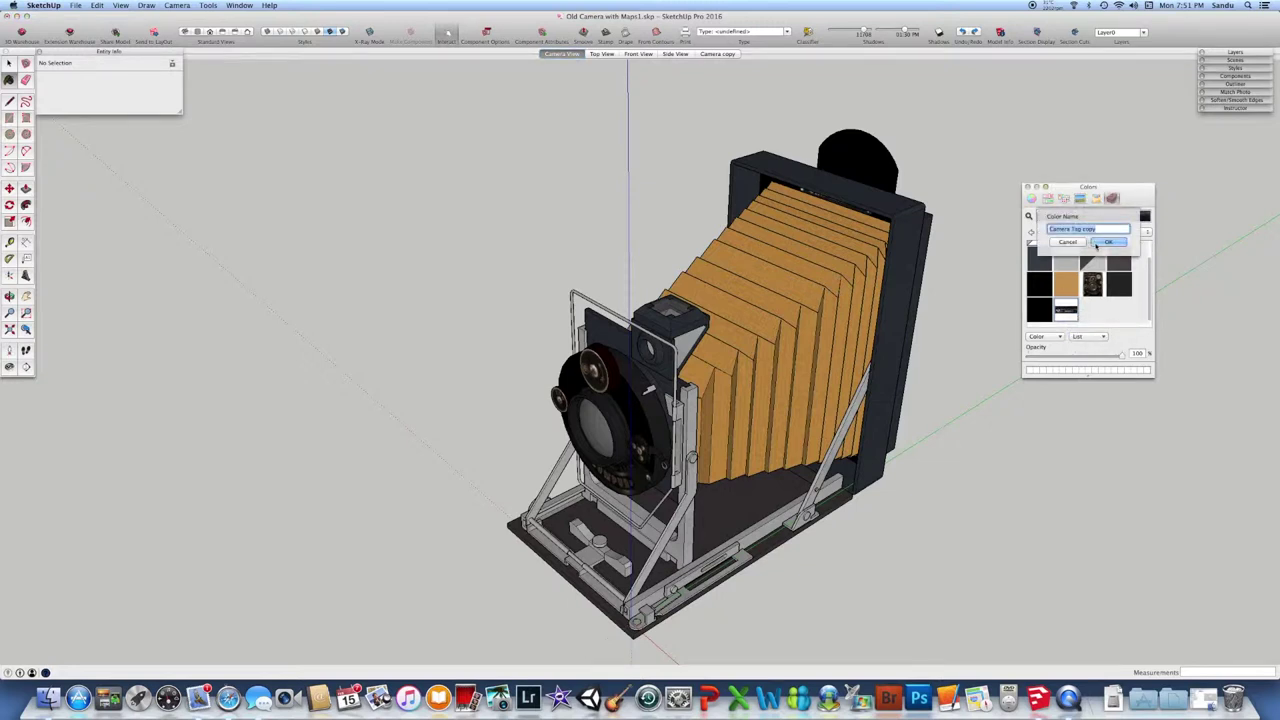
left_click(1112, 243)
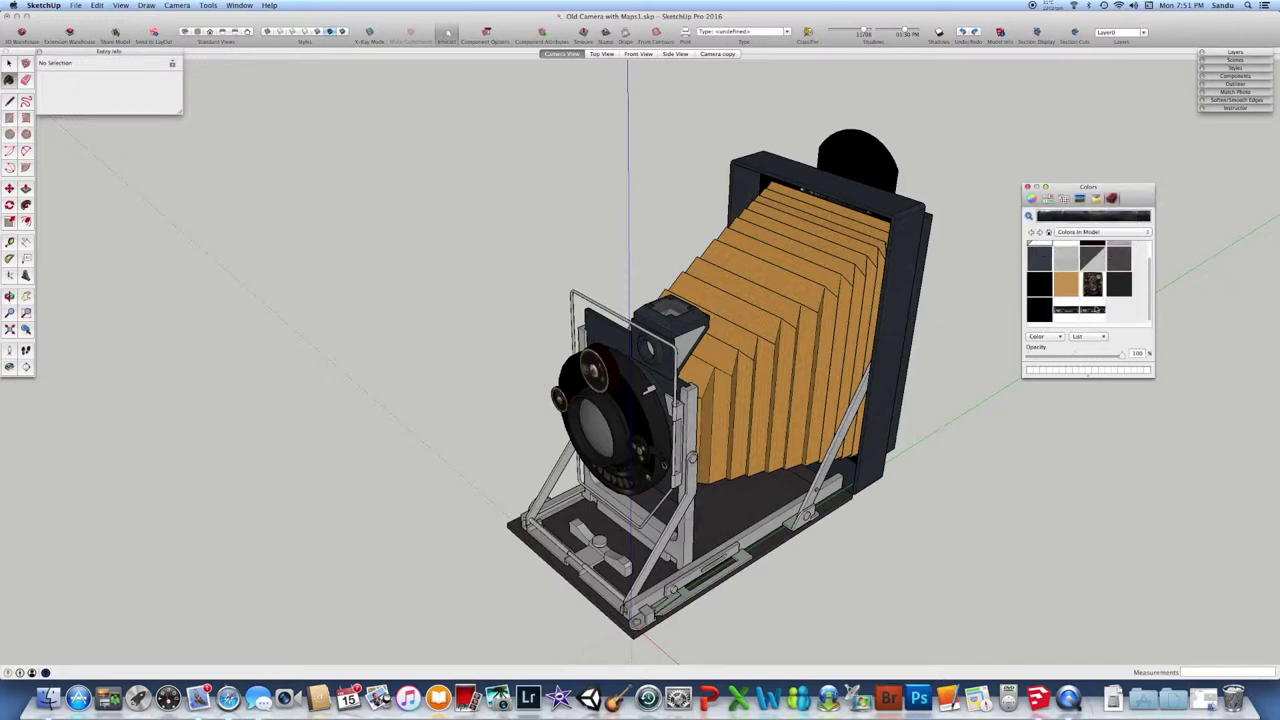
Load Camera copy.png as the texture image of the Camera Tag copy material
double_click(1092, 314)
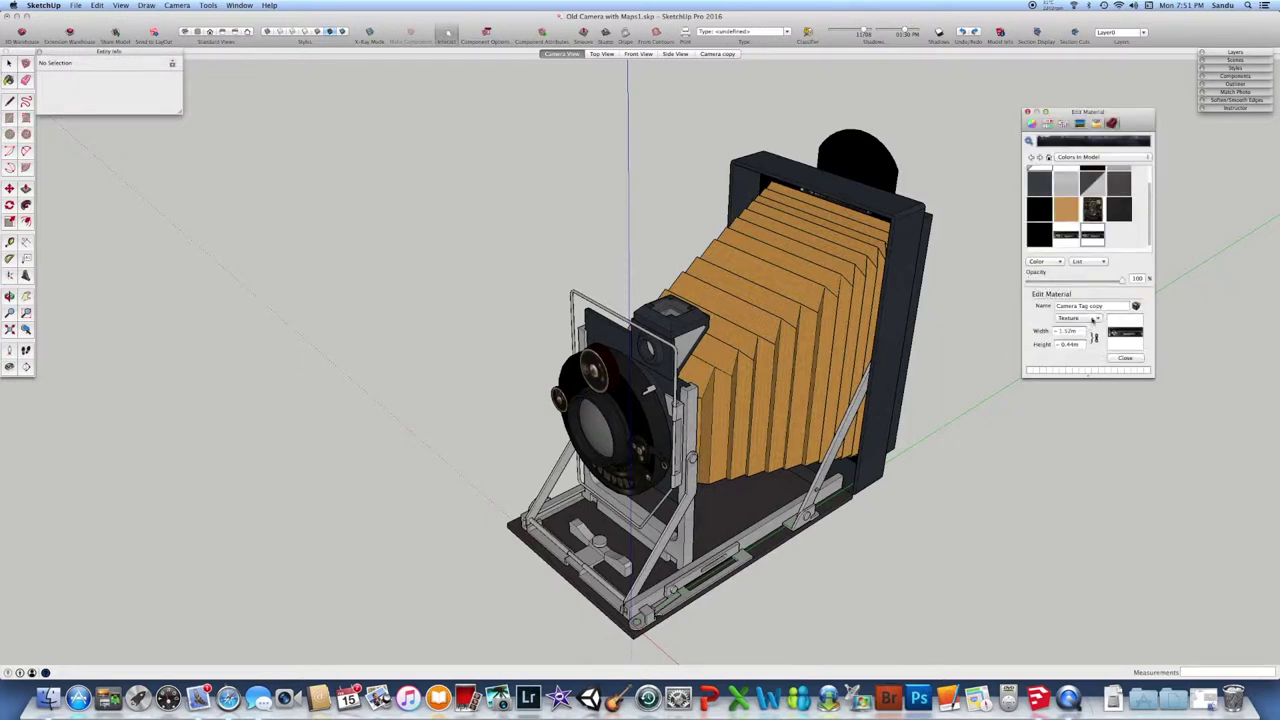
left_click(1075, 318)
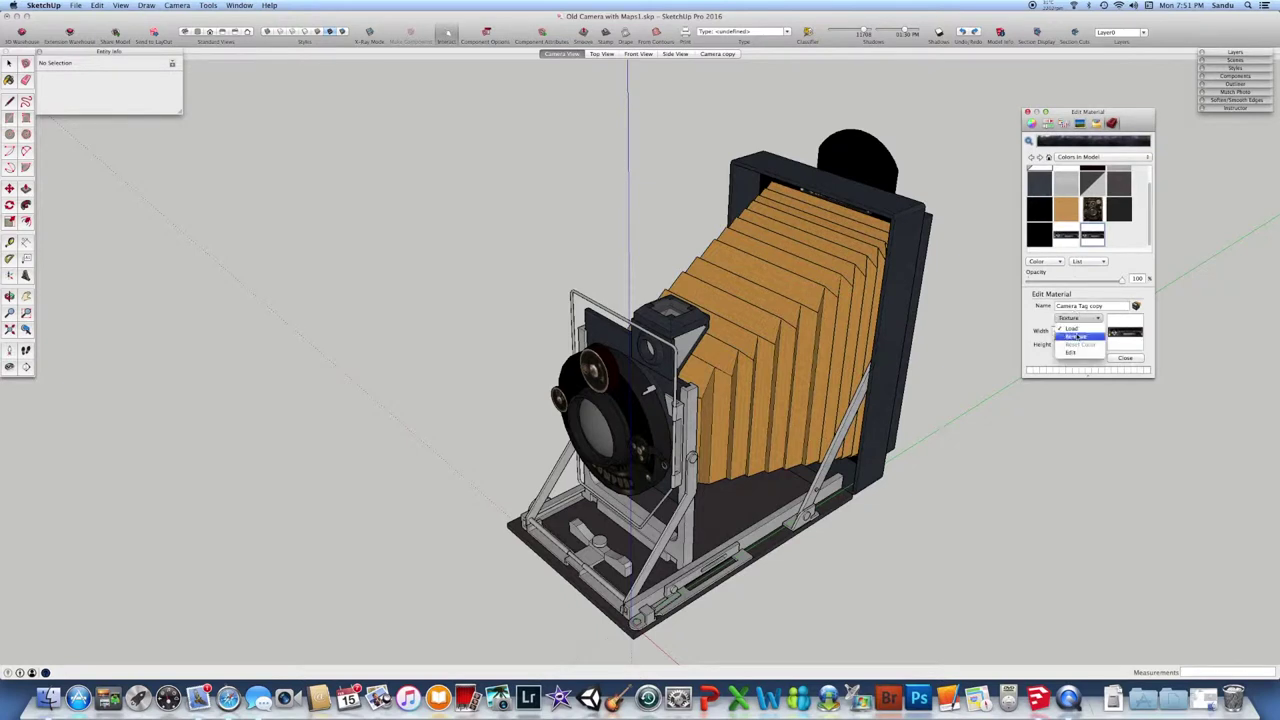
left_click(1073, 330)
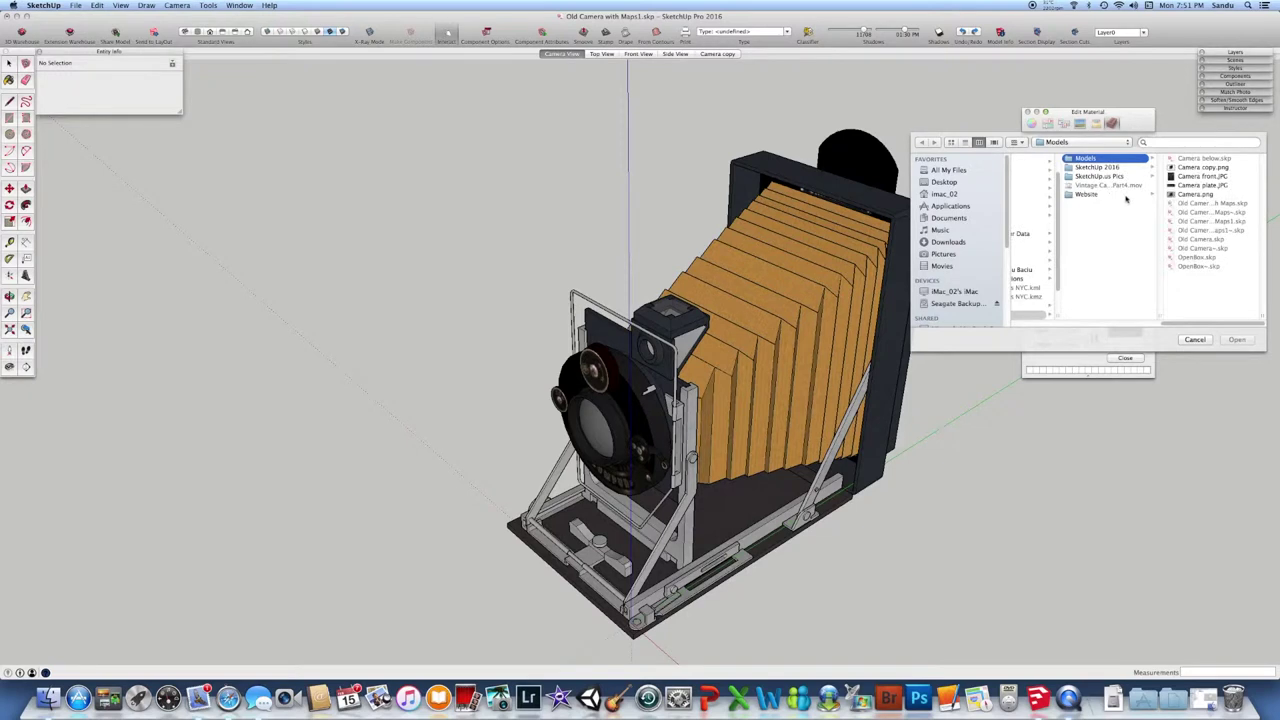
left_click(1200, 167)
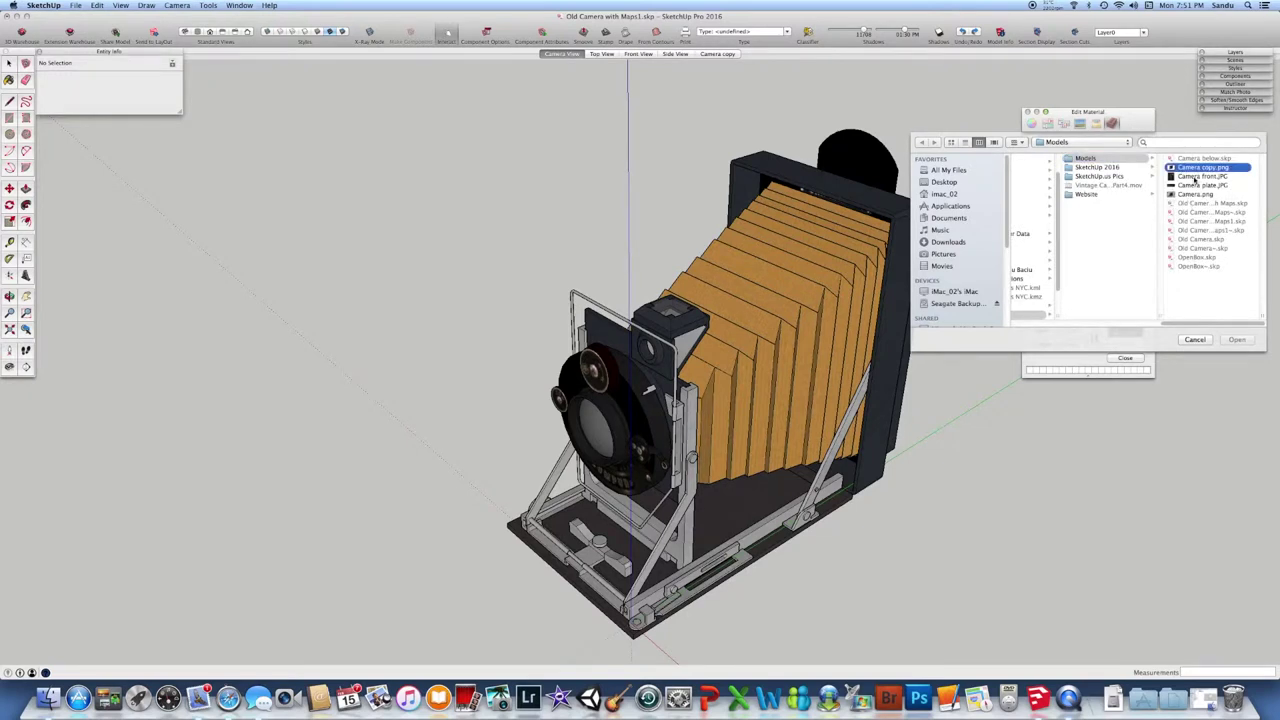
left_click(1238, 340)
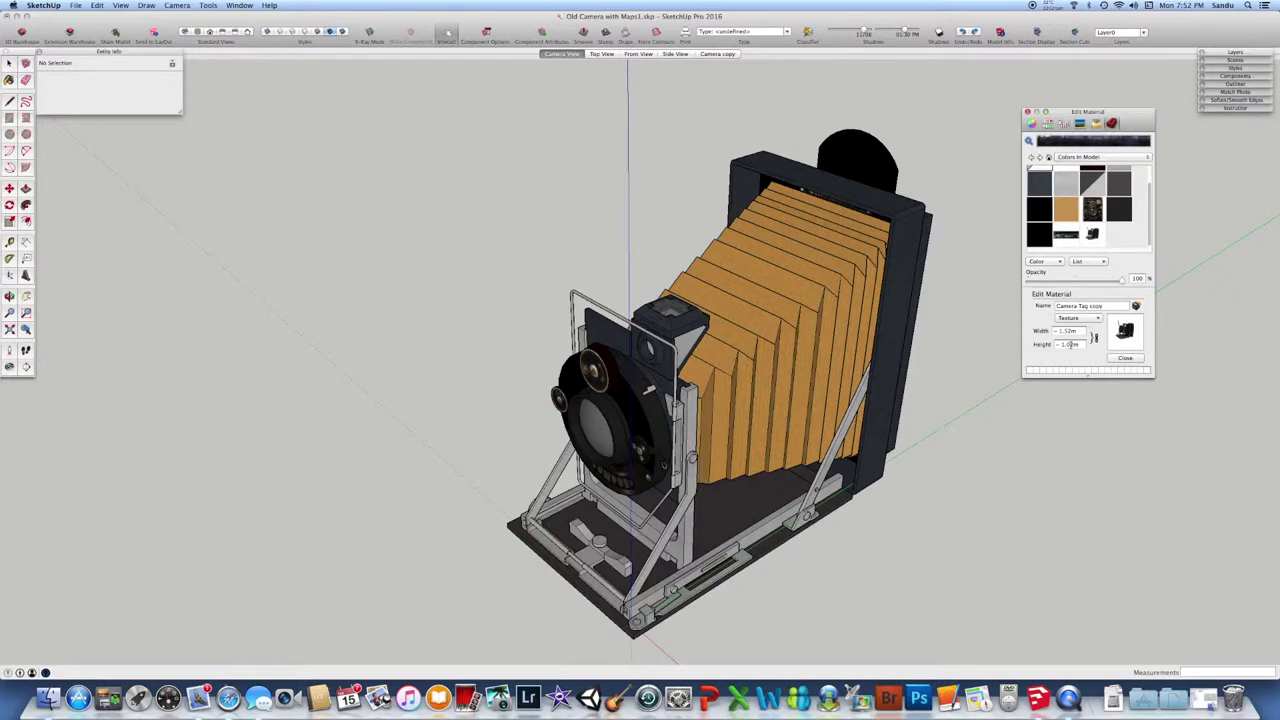
Examine the photo texture on the camera's lens front, including the COMPUR lettering, from close up and from a distance
middle_click_drag(971, 451, 974, 400)
scroll(700, 501, "up", 4)
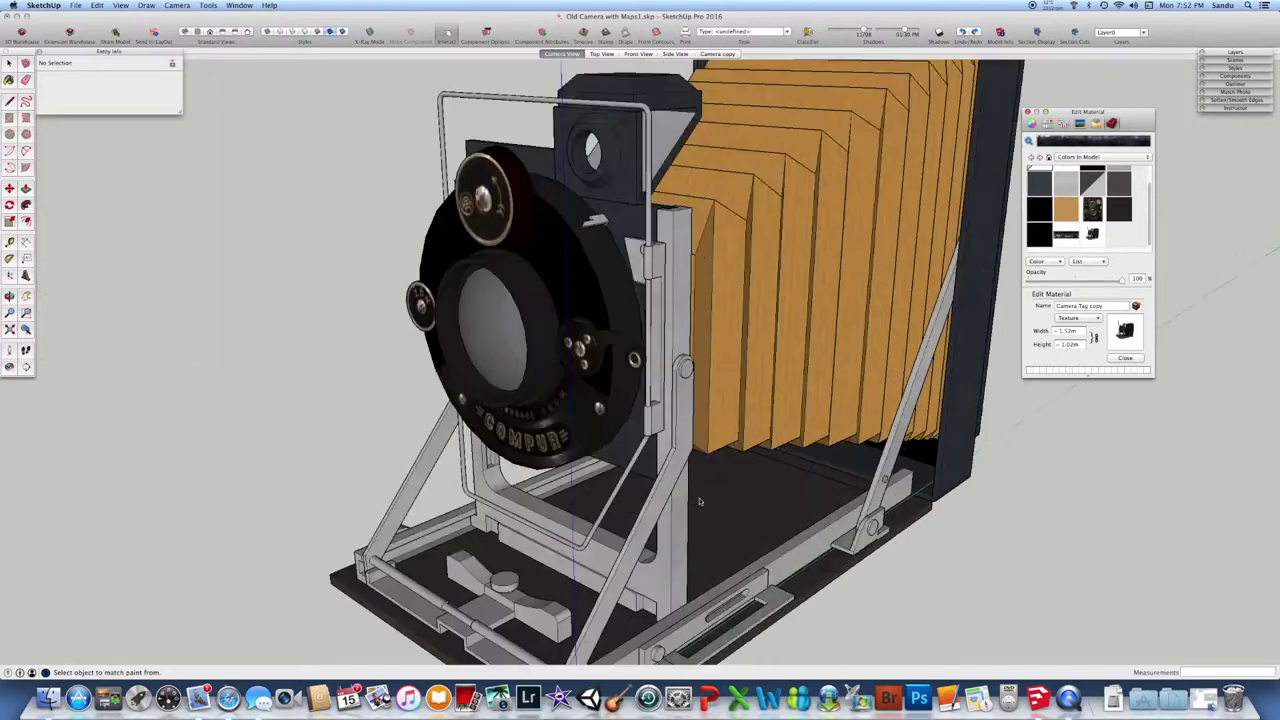
scroll(700, 502, "up", 6)
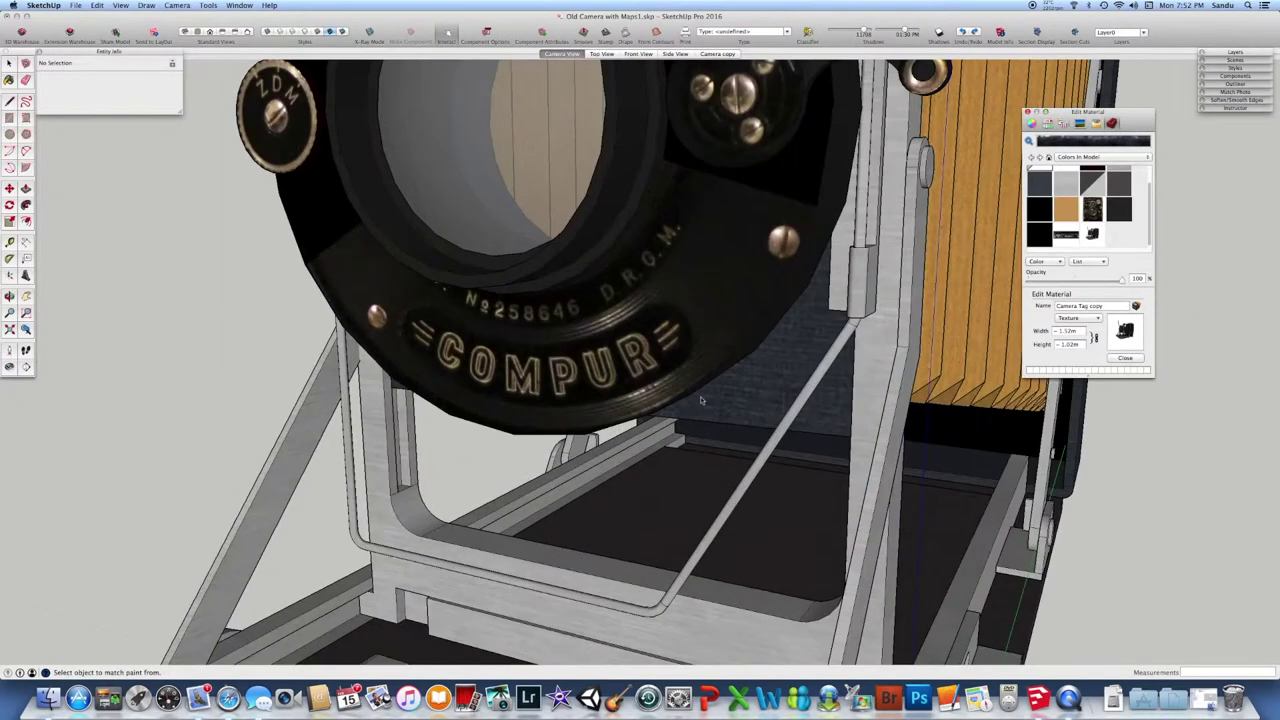
scroll(700, 396, "down", 5)
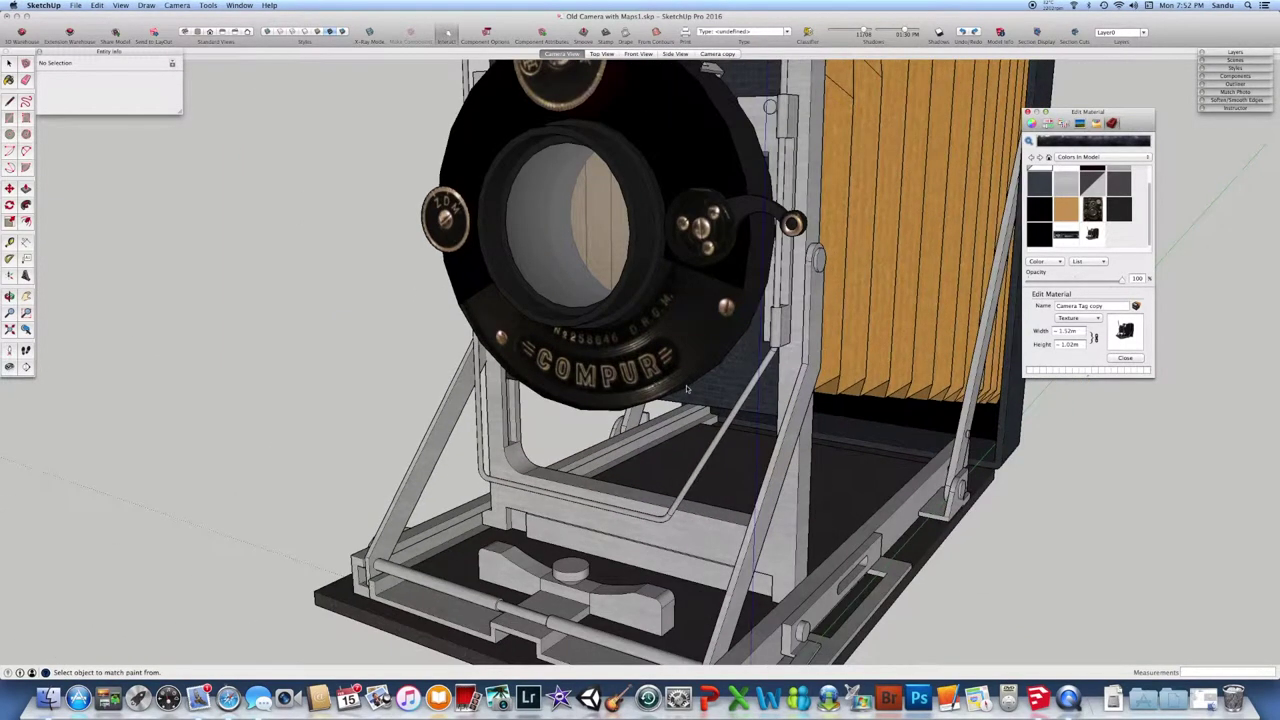
middle_click_drag(686, 389, 644, 420)
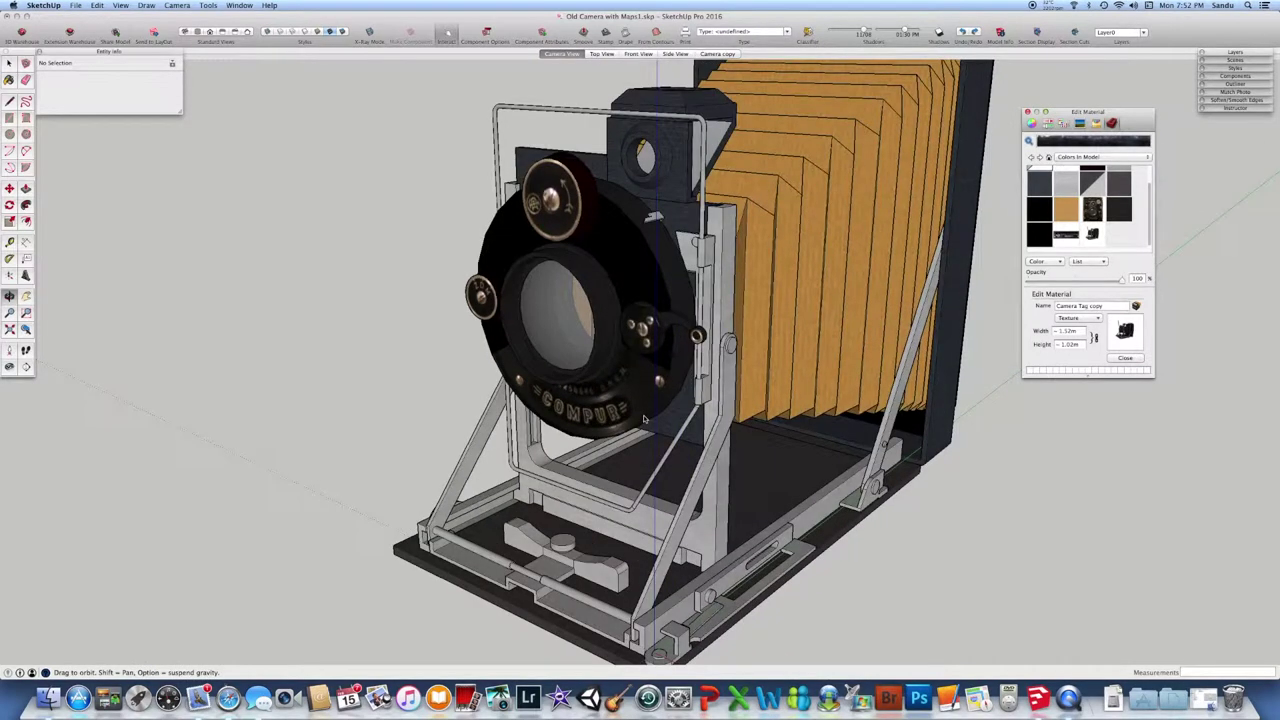
middle_click_drag(645, 420, 655, 404)
scroll(655, 404, "down", 5)
scroll(649, 386, "up", 2)
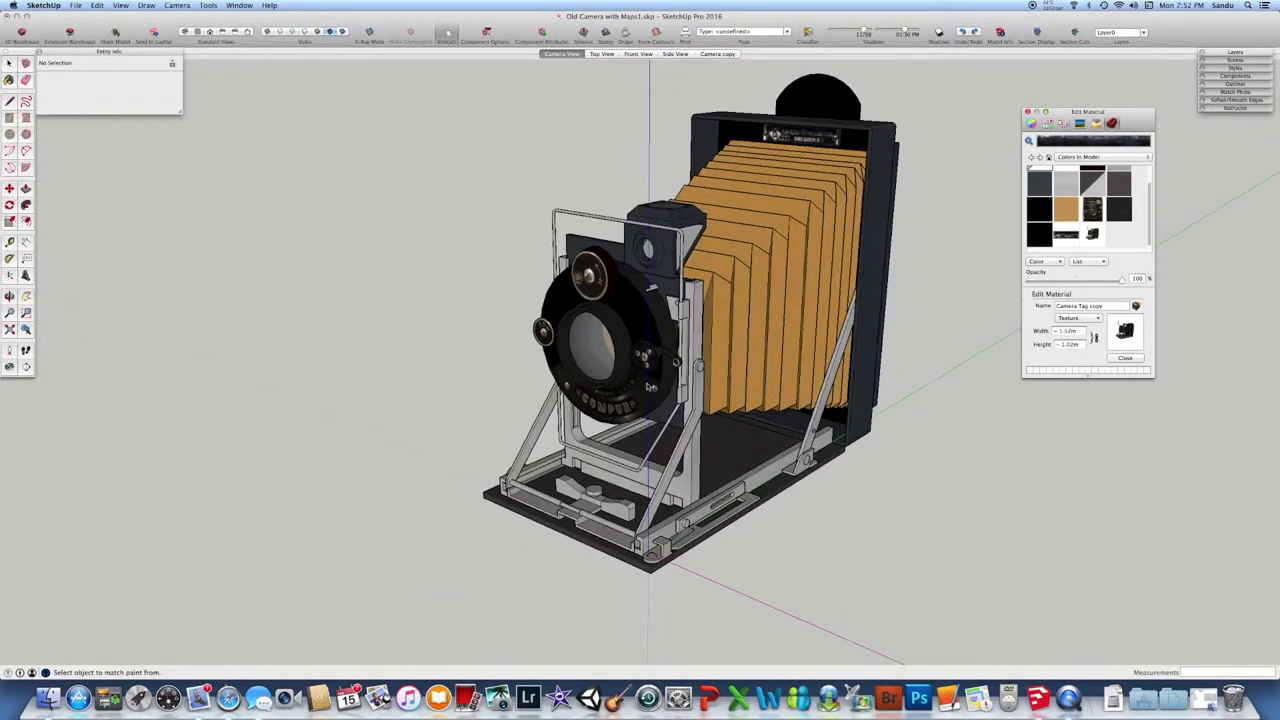
Examine the textured maker's plate above the bellows, inside the rear frame of the camera
scroll(789, 168, "up", 8)
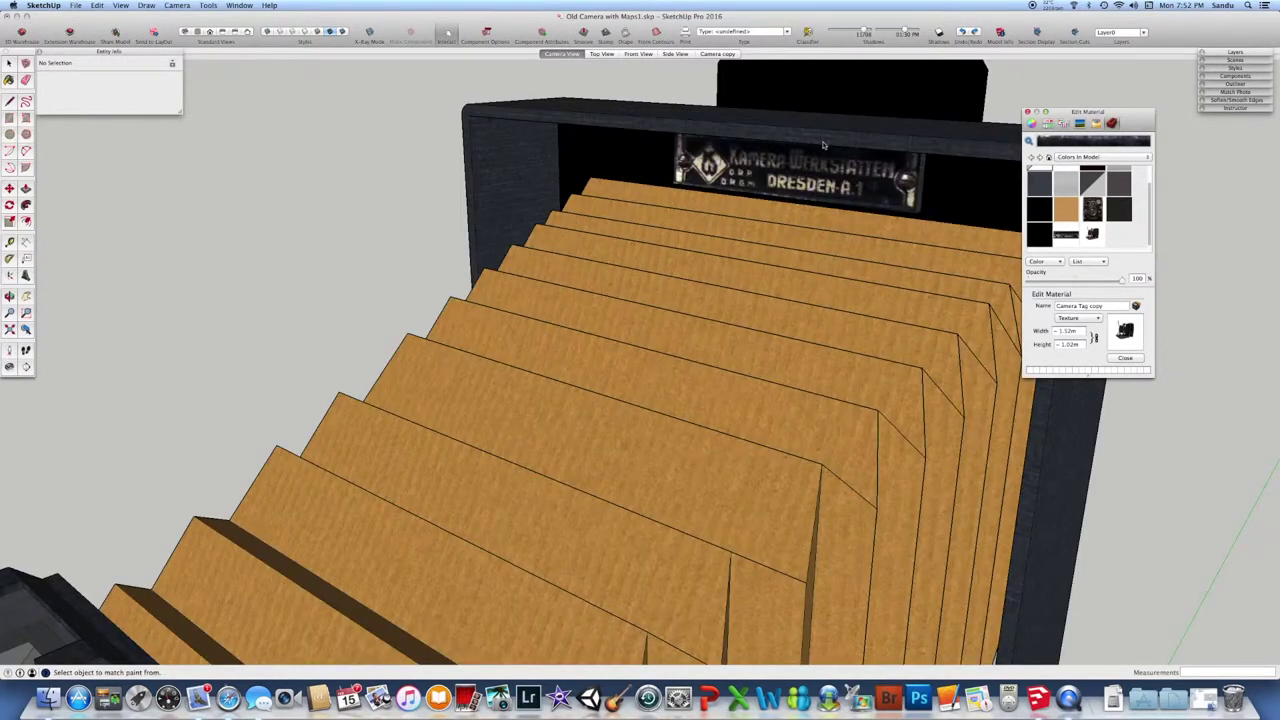
scroll(789, 168, "down", 4)
scroll(795, 167, "up", 5)
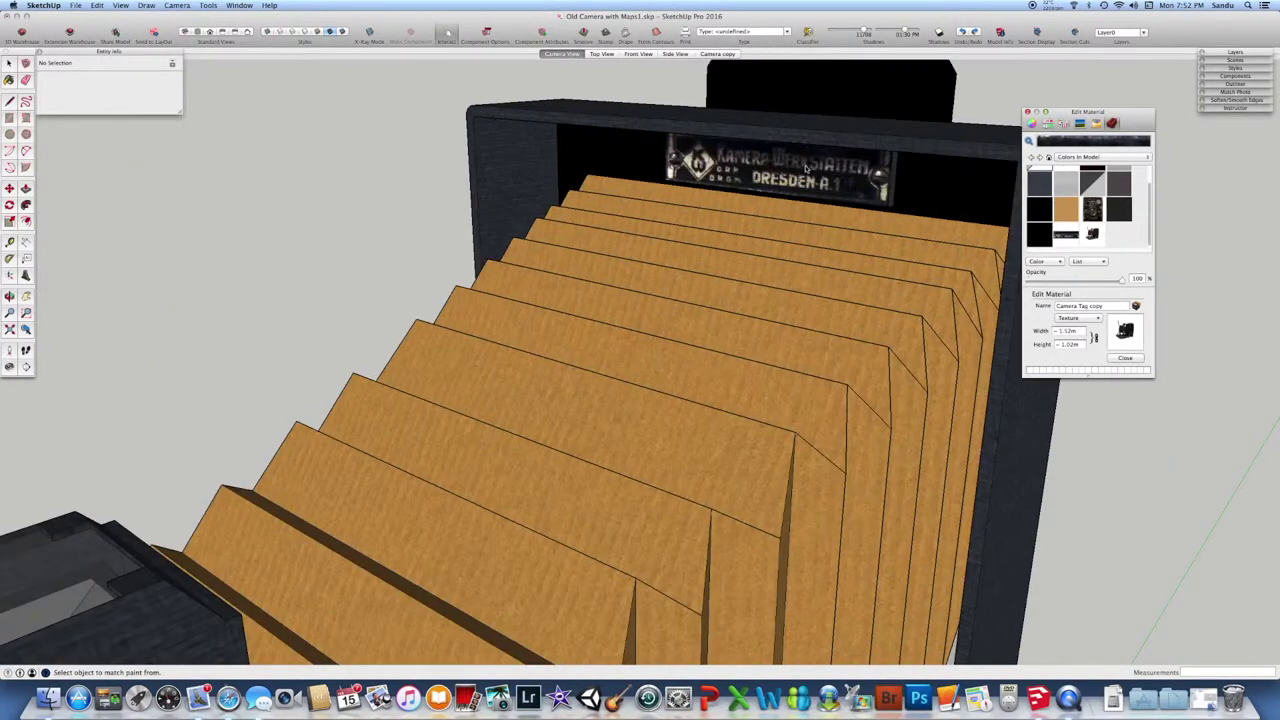
scroll(803, 167, "down", 1)
scroll(803, 167, "down", 5)
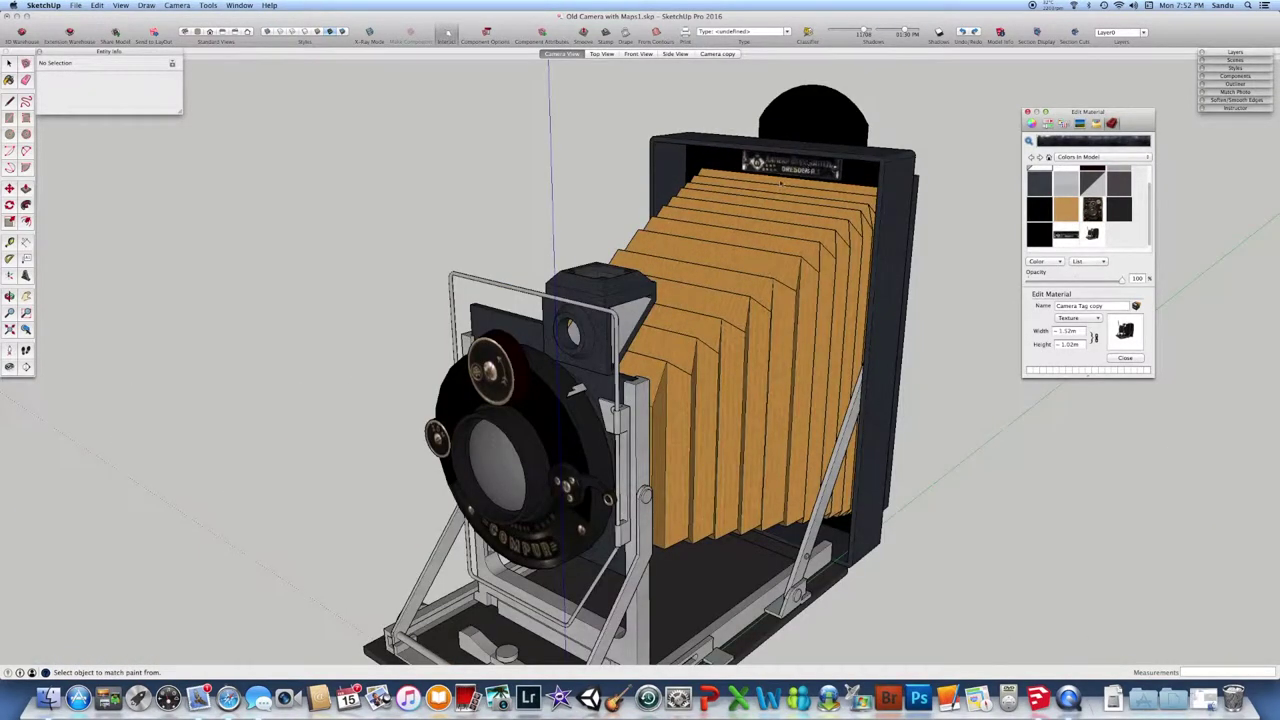
scroll(607, 337, "down", 2)
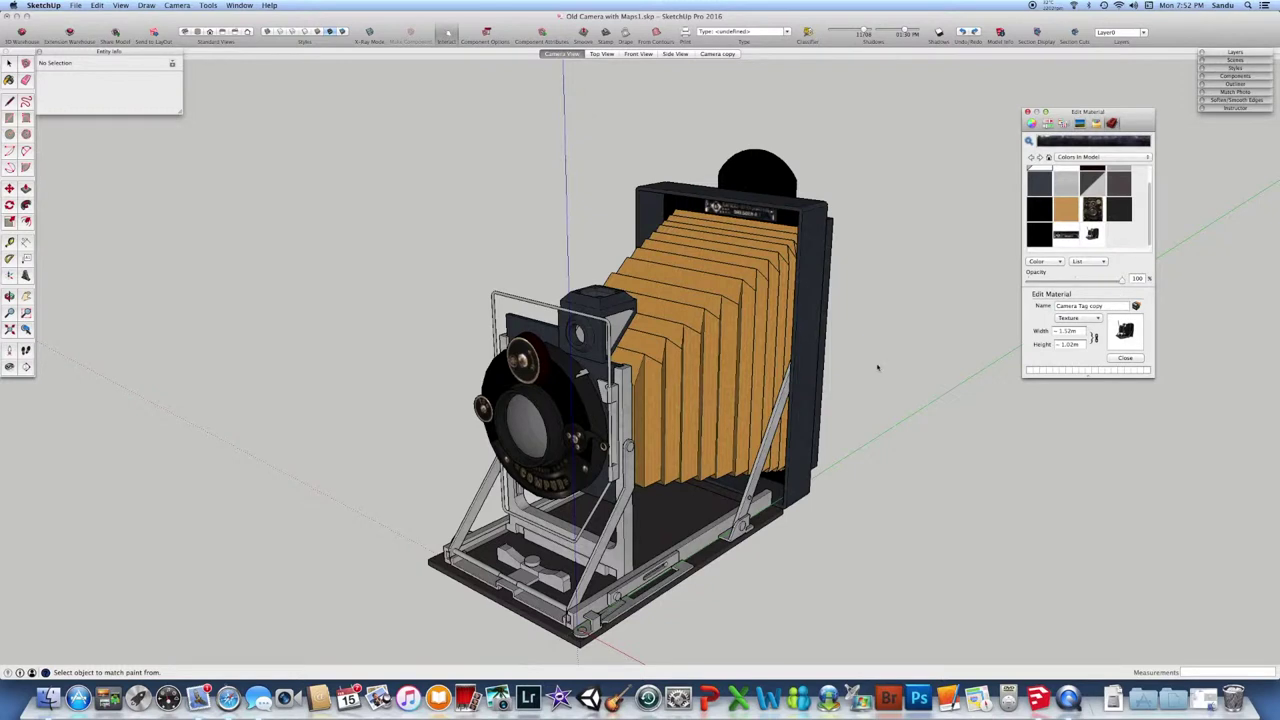
Sample the black material of the lens front and open the round knob above the lens for editing
left_click(501, 415)
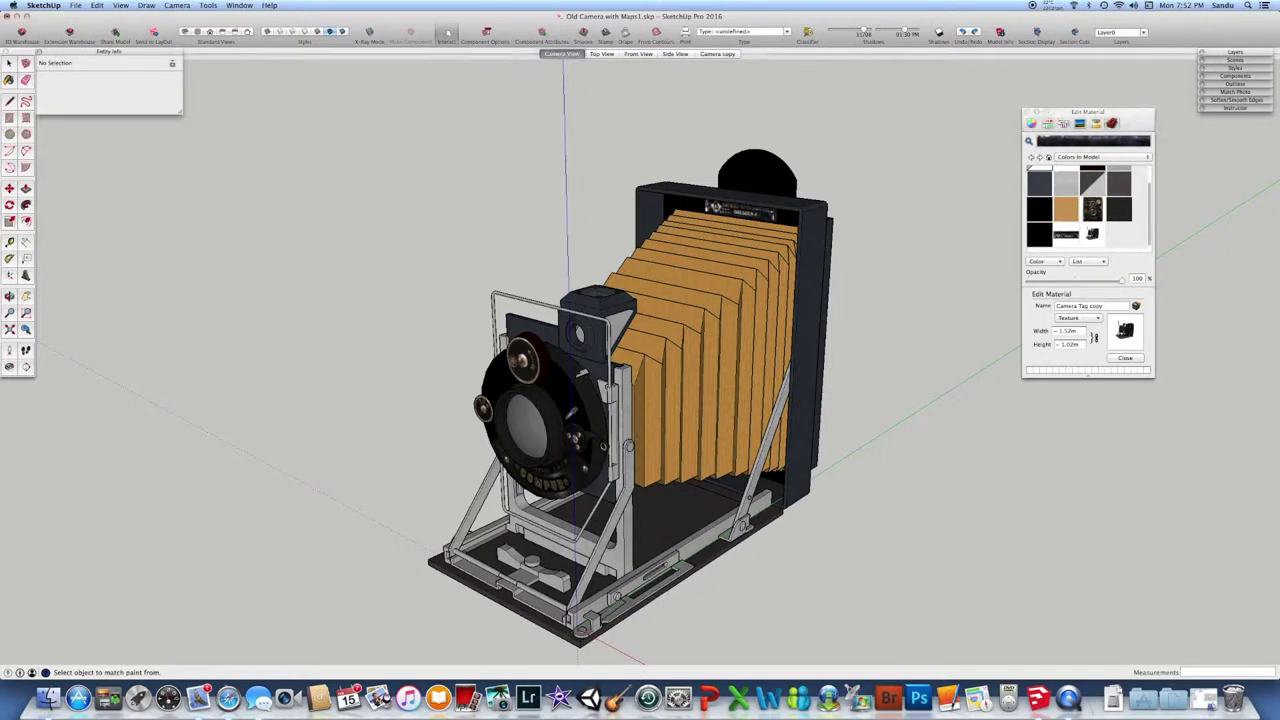
left_click(9, 63)
scroll(584, 416, "up", 5)
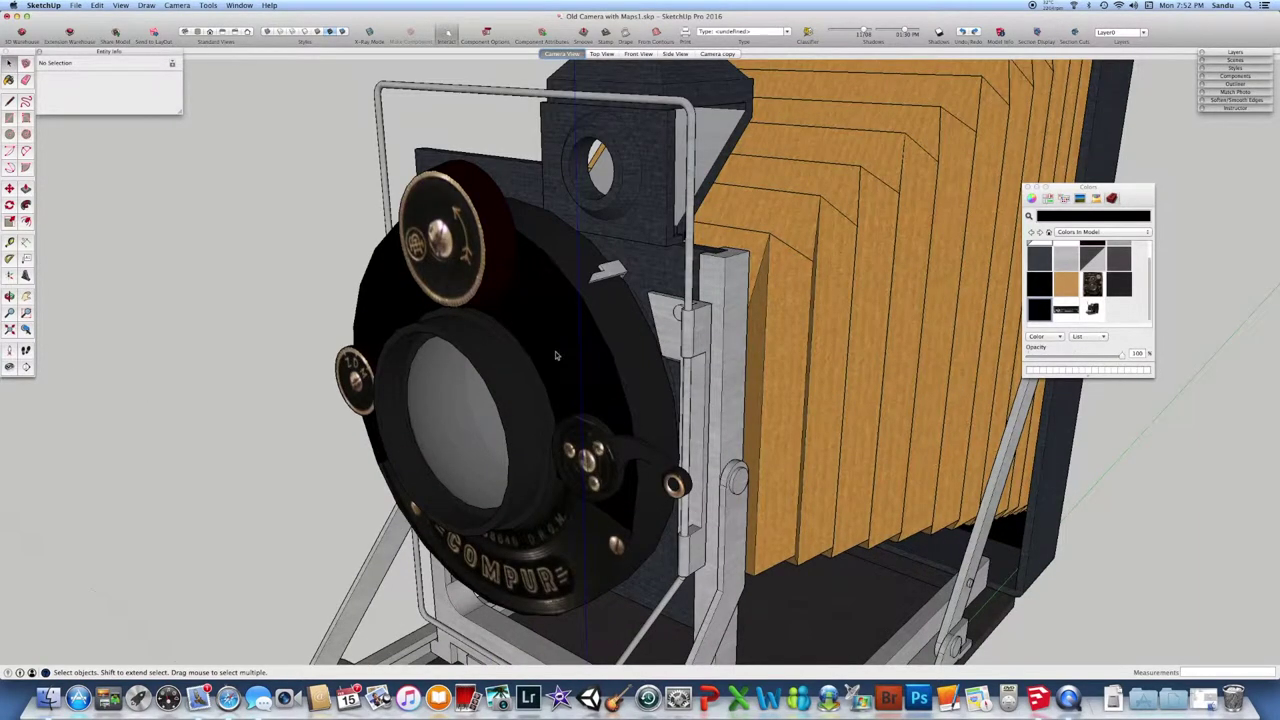
left_click(455, 264)
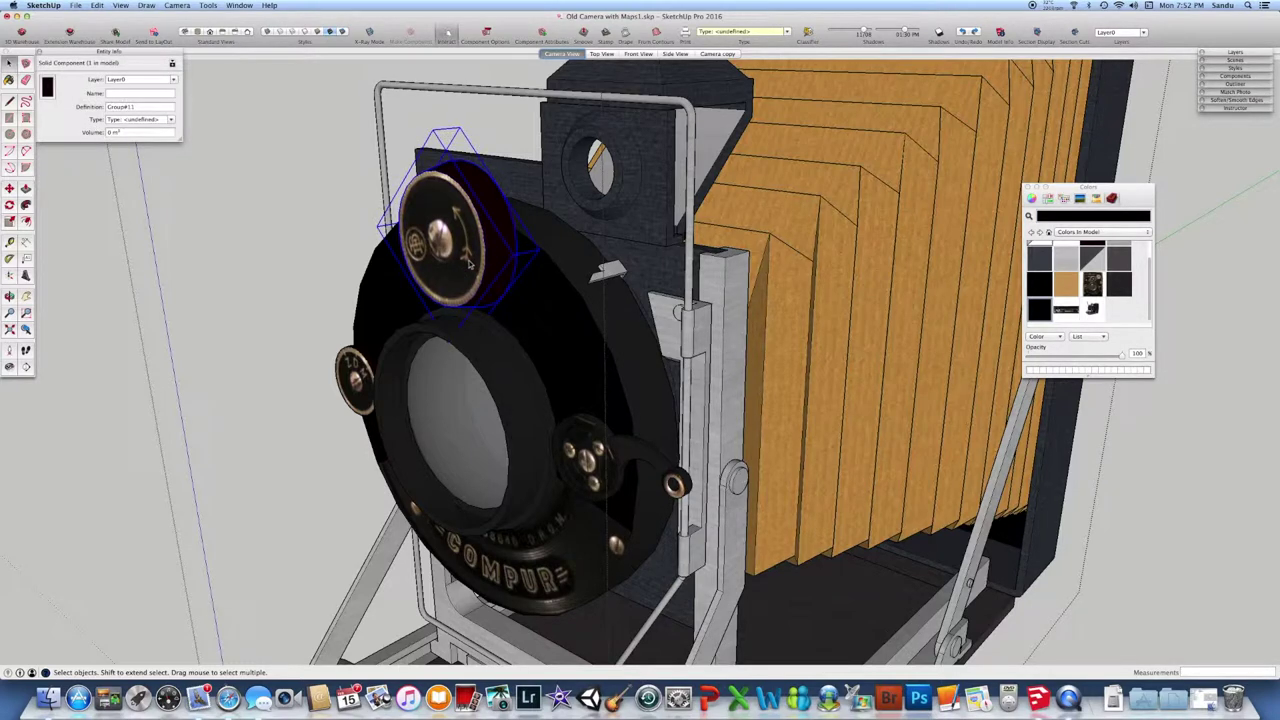
double_click(466, 262)
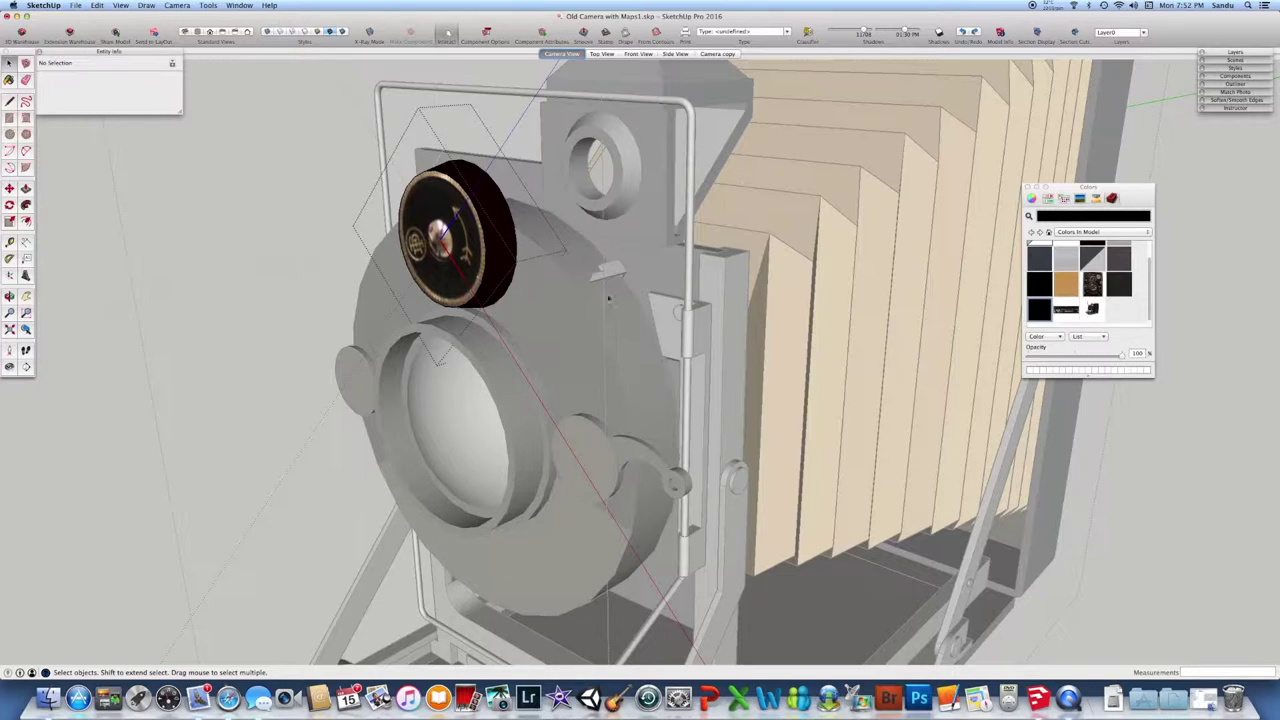
Open the texture image of the upper knob's front face in the external image editor, look at it and close it
left_click(476, 258)
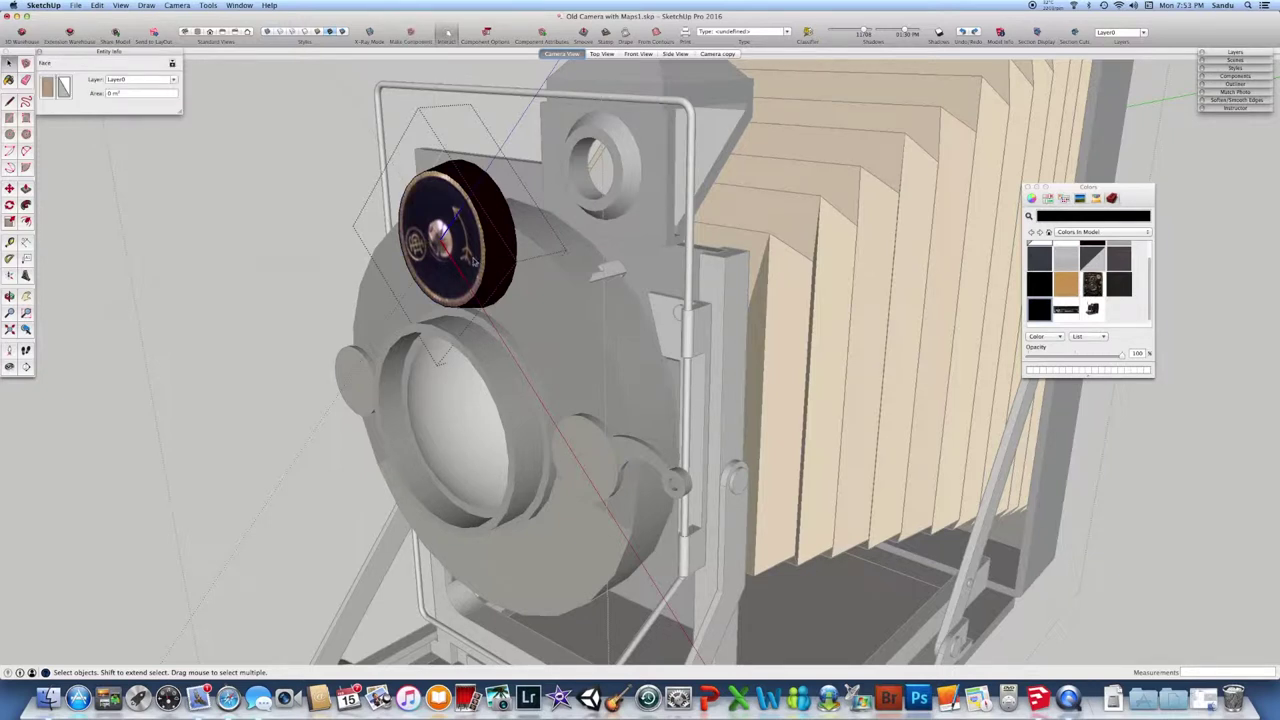
right_click(474, 259)
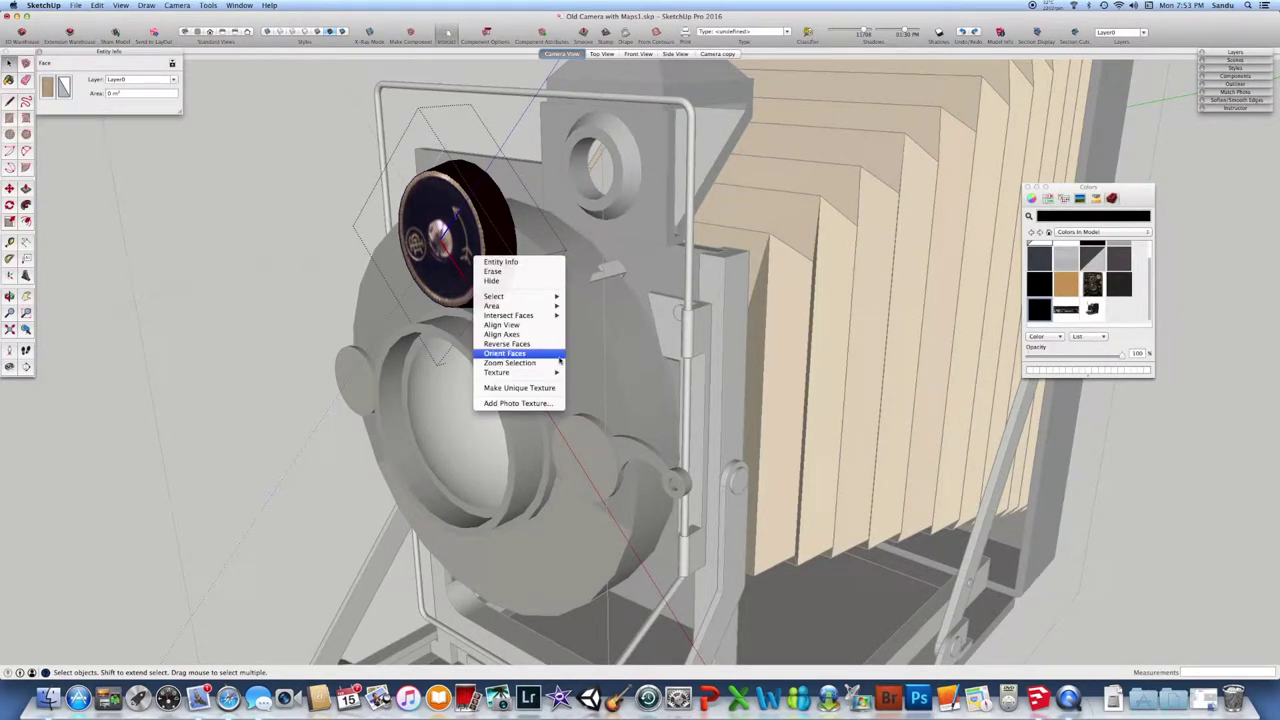
mouse_move(556, 374)
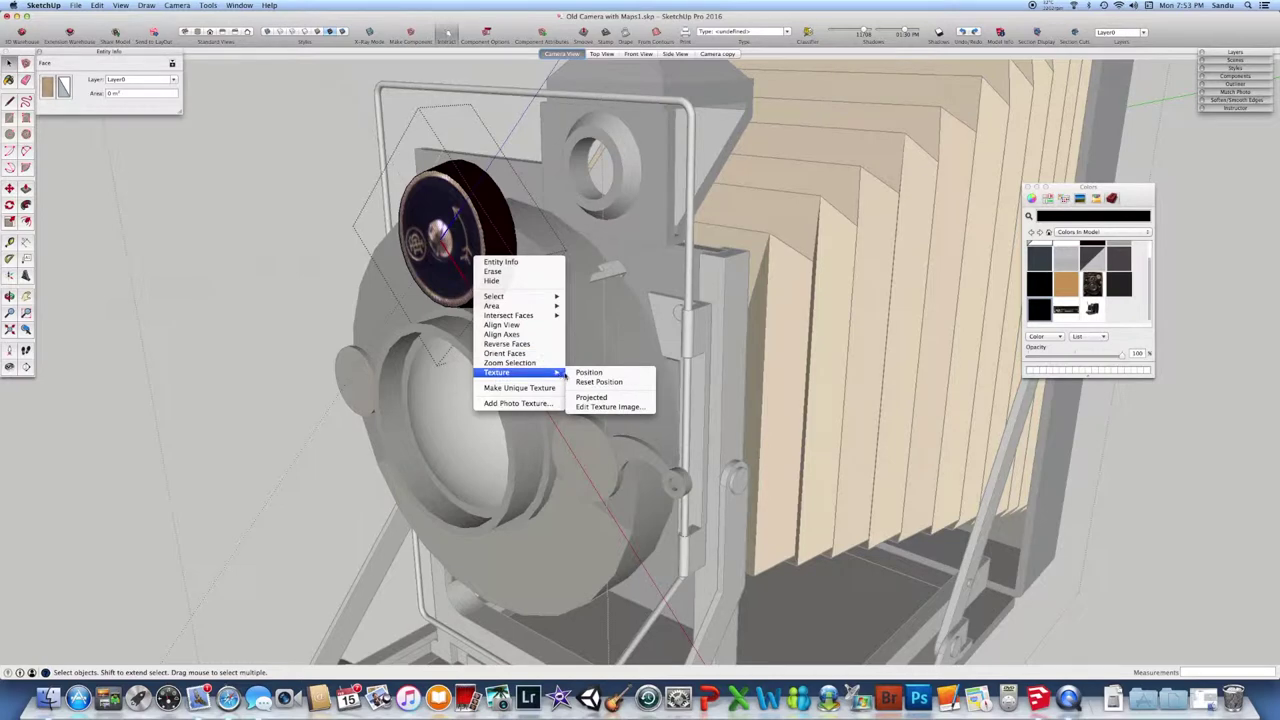
left_click(612, 407)
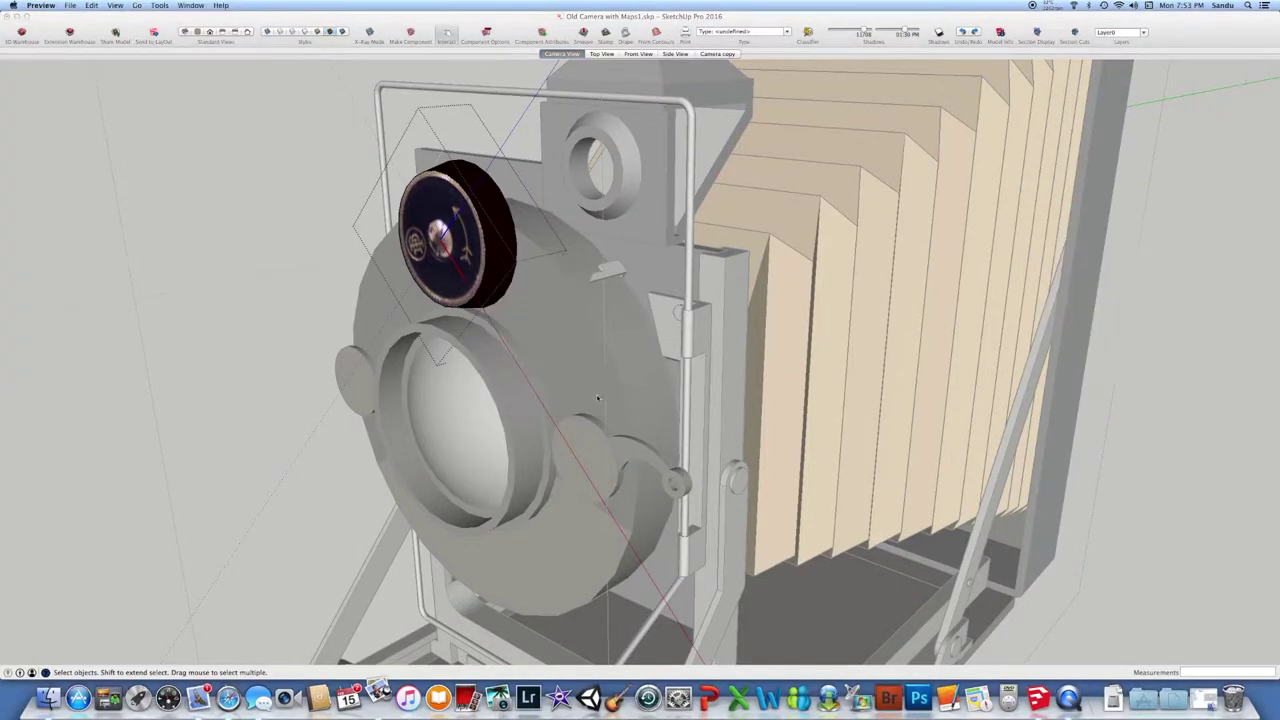
right_click(468, 258)
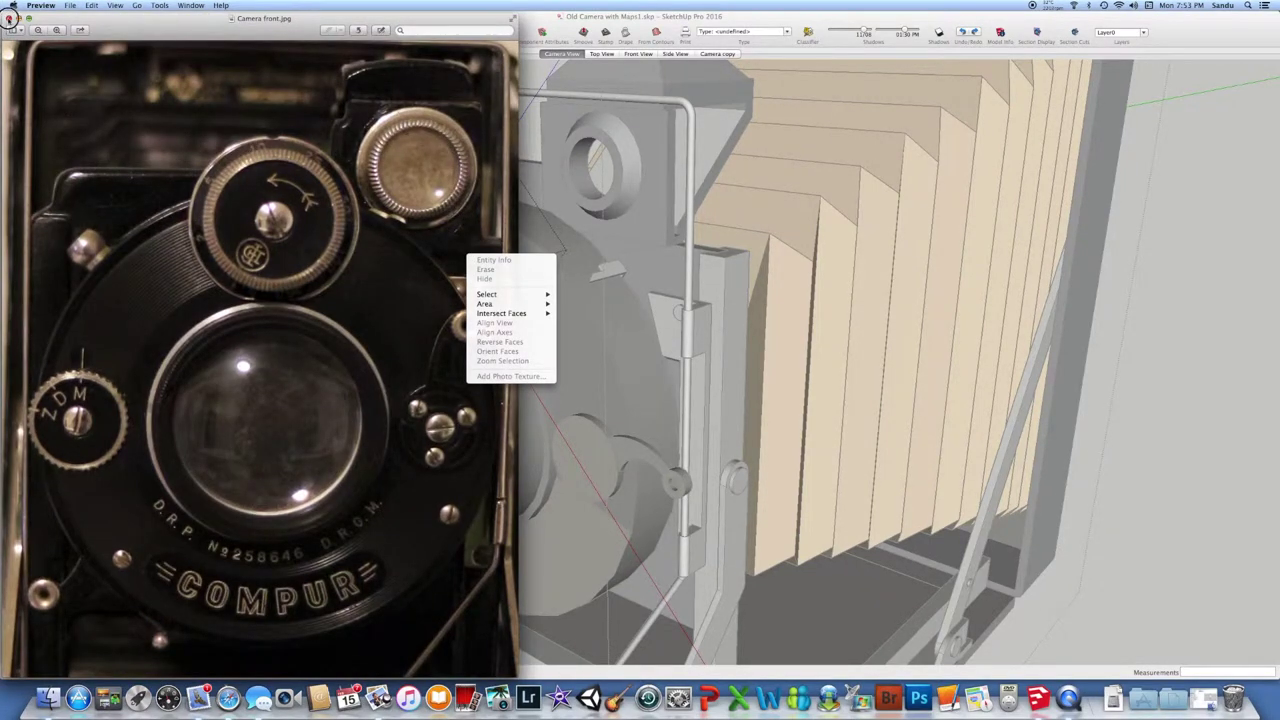
left_click(8, 19)
Leave the upper knob and the camera group so that nothing is selected
right_click(472, 258)
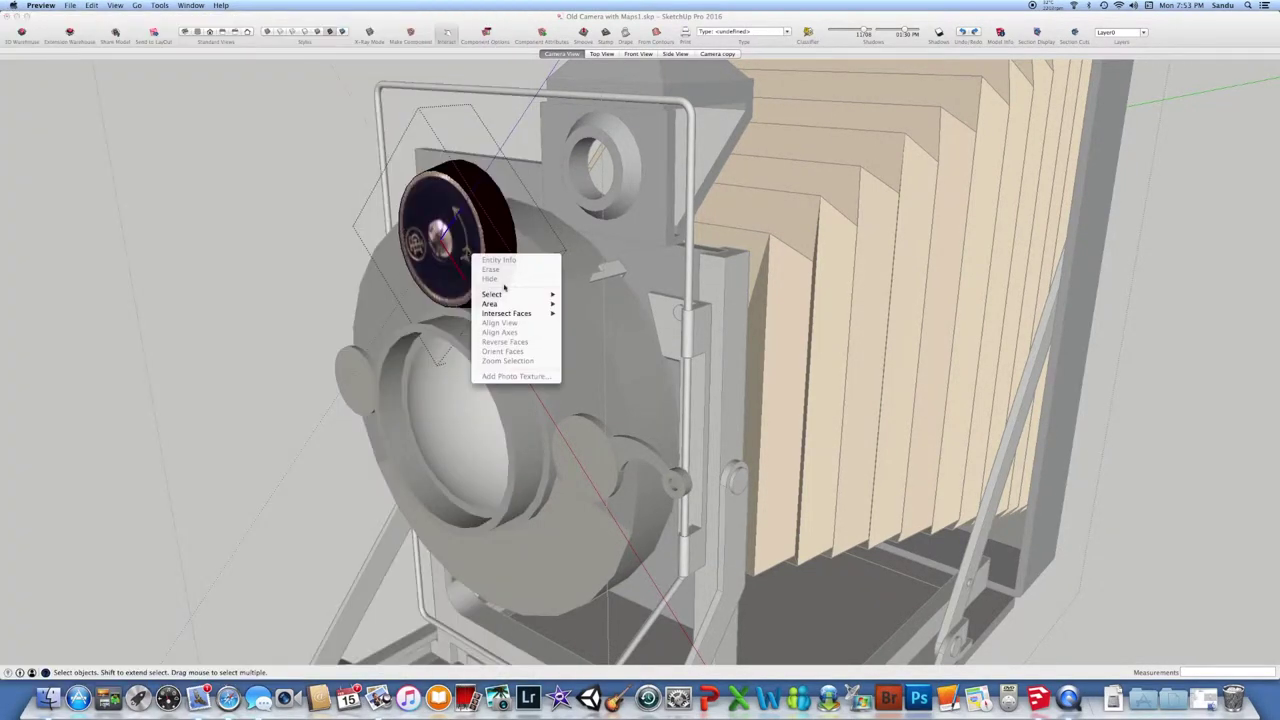
left_click(1220, 349)
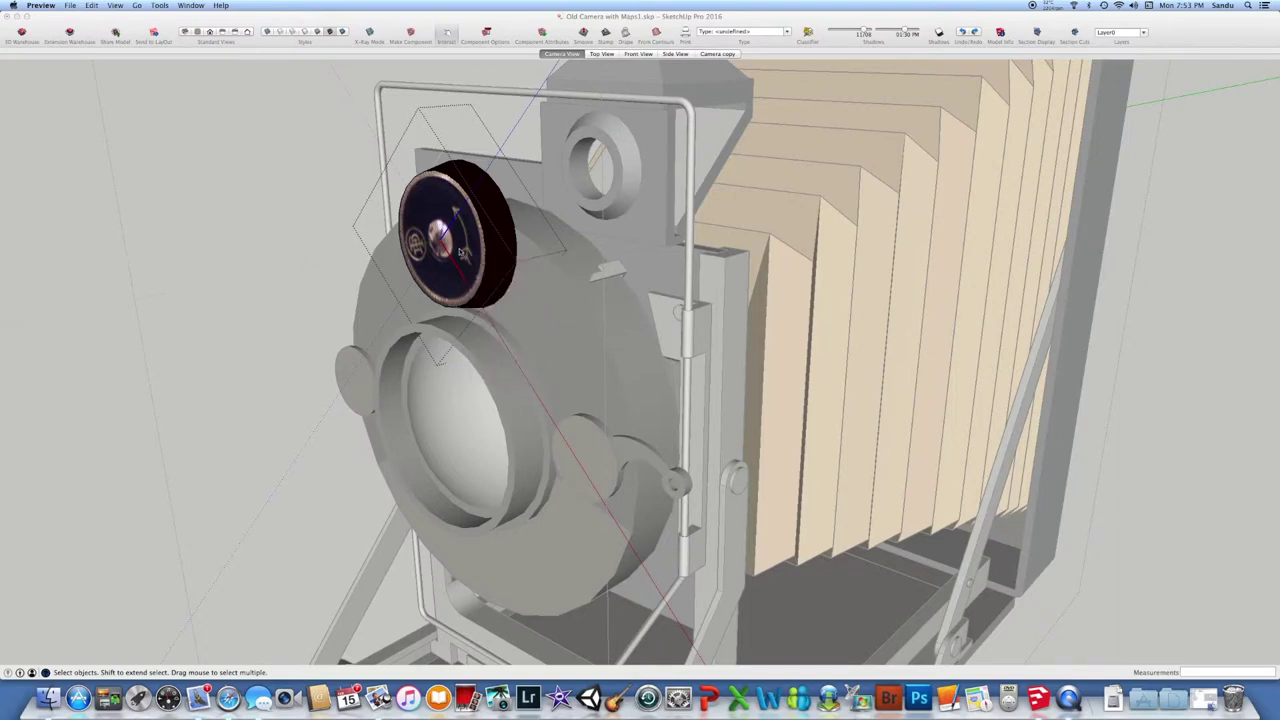
right_click(462, 252)
left_click(1087, 381)
scroll(1086, 396, "down", 3)
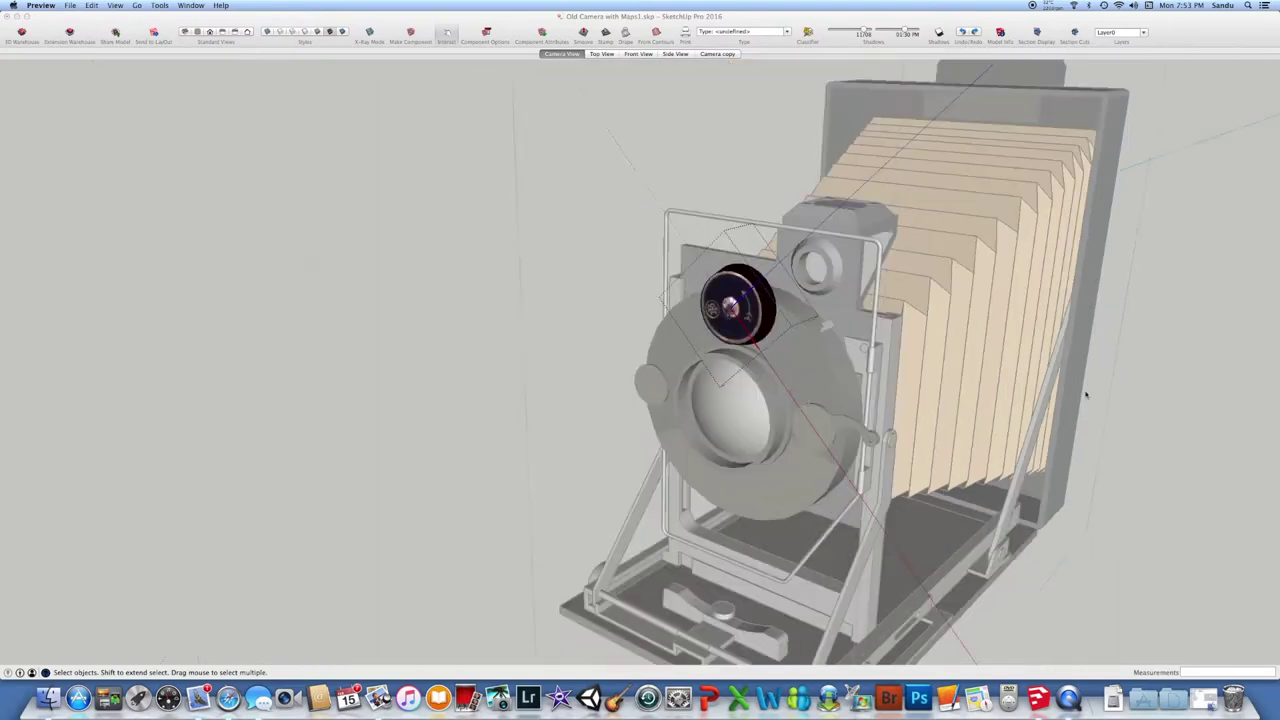
scroll(1086, 395, "down", 2)
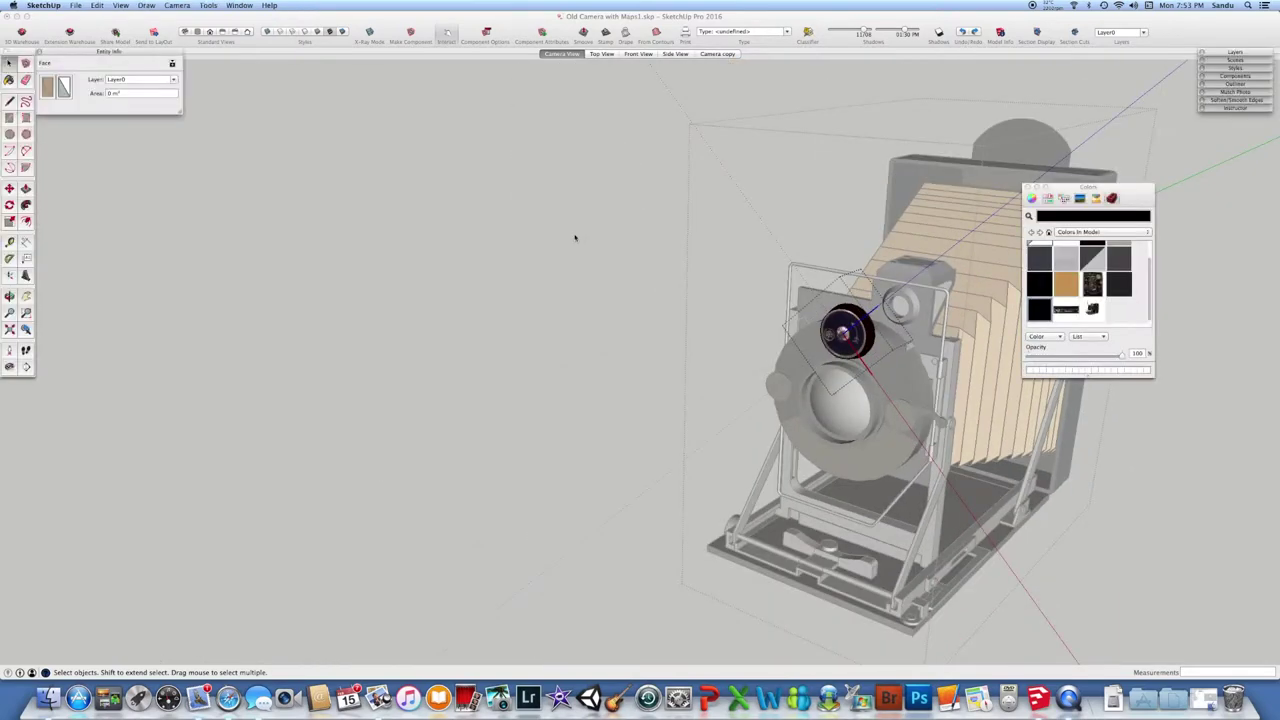
left_click(591, 237)
left_click(677, 224)
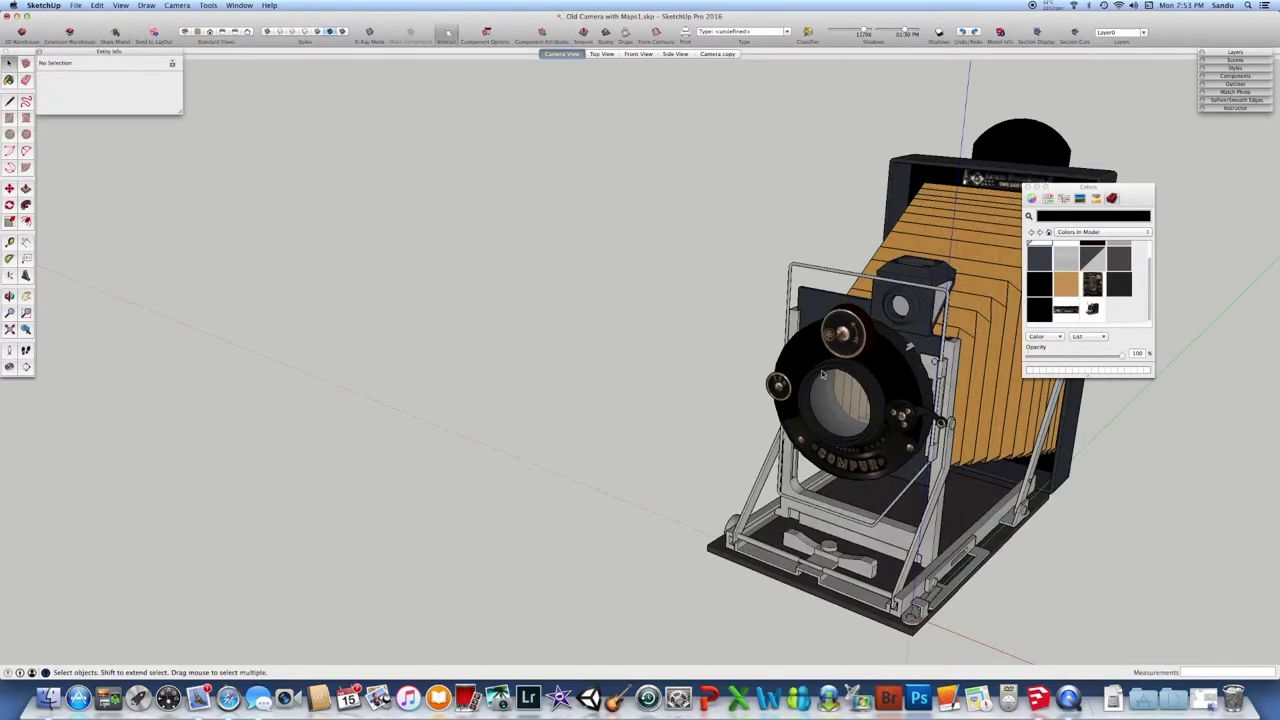
Open the camera and the small round ZDM knob on the rim of the lens front for editing
left_click(790, 380)
double_click(779, 387)
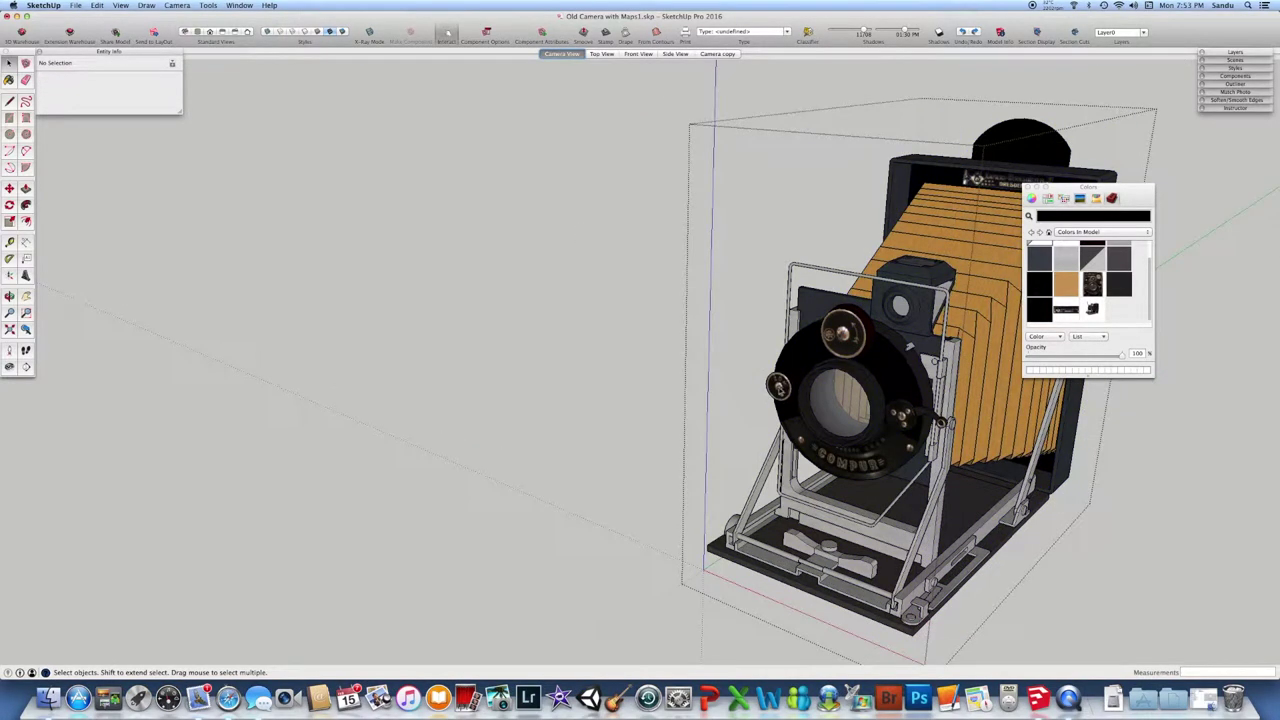
scroll(779, 388, "up", 5)
left_click(779, 388)
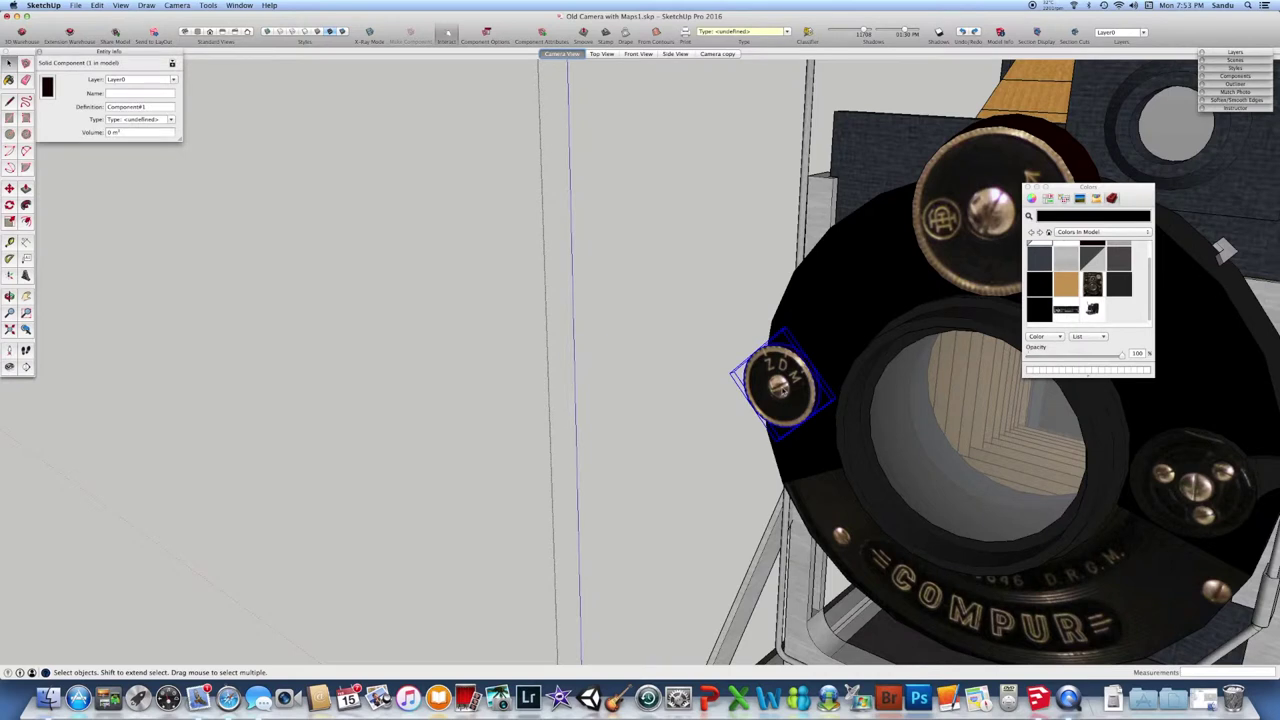
right_click(779, 388)
left_click(800, 420)
scroll(788, 390, "up", 3)
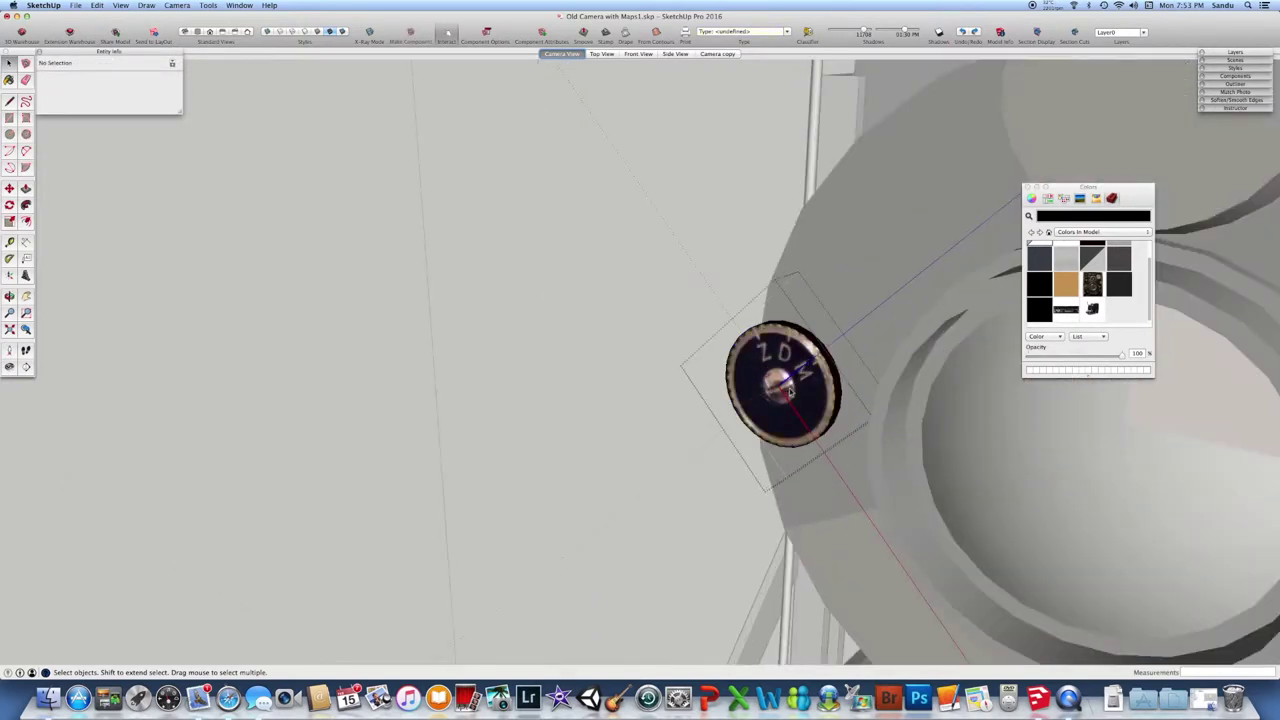
Start positioning the texture on the small knob's front face and examine how the photo tiles around it
right_click(789, 391)
mouse_move(870, 503)
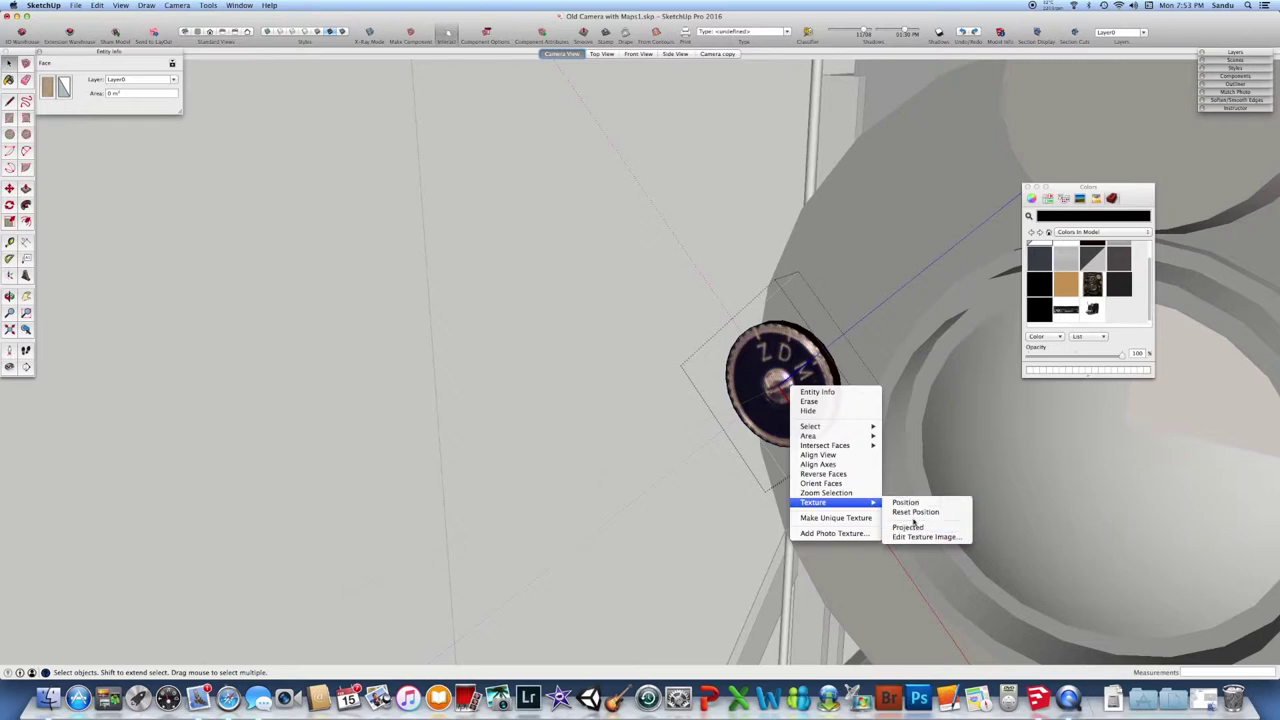
left_click(905, 502)
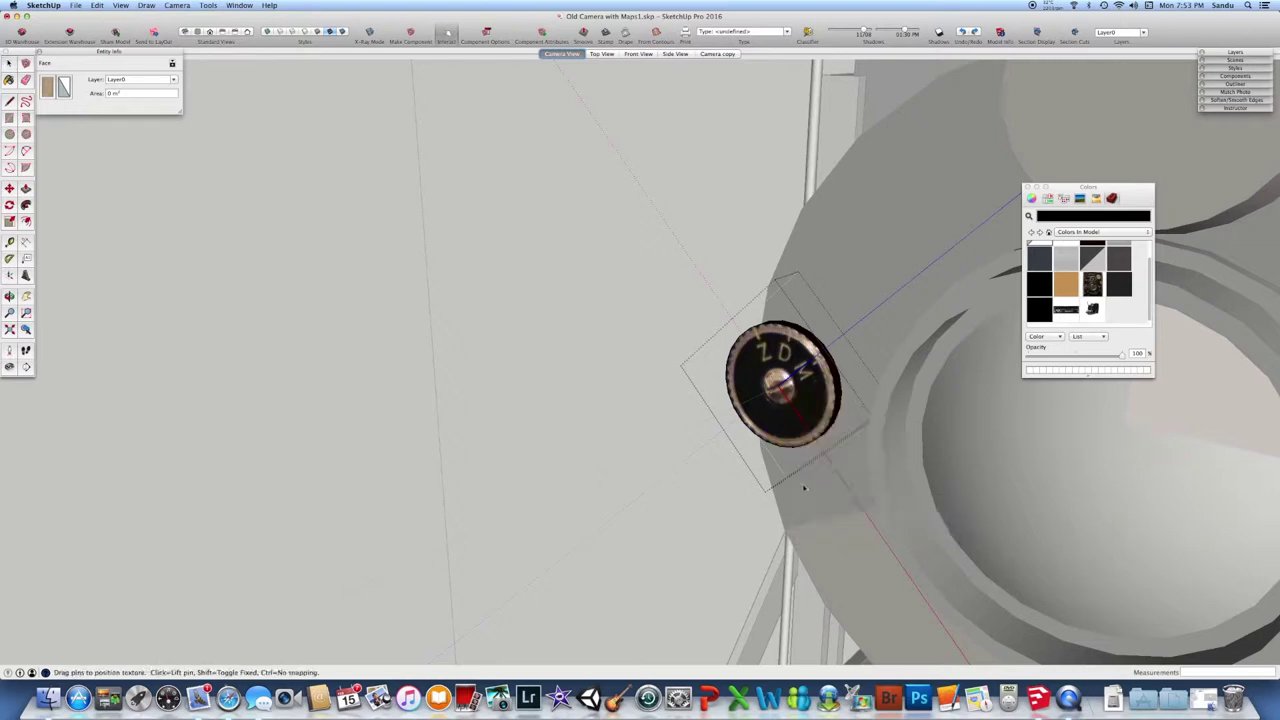
scroll(686, 444, "down", 5)
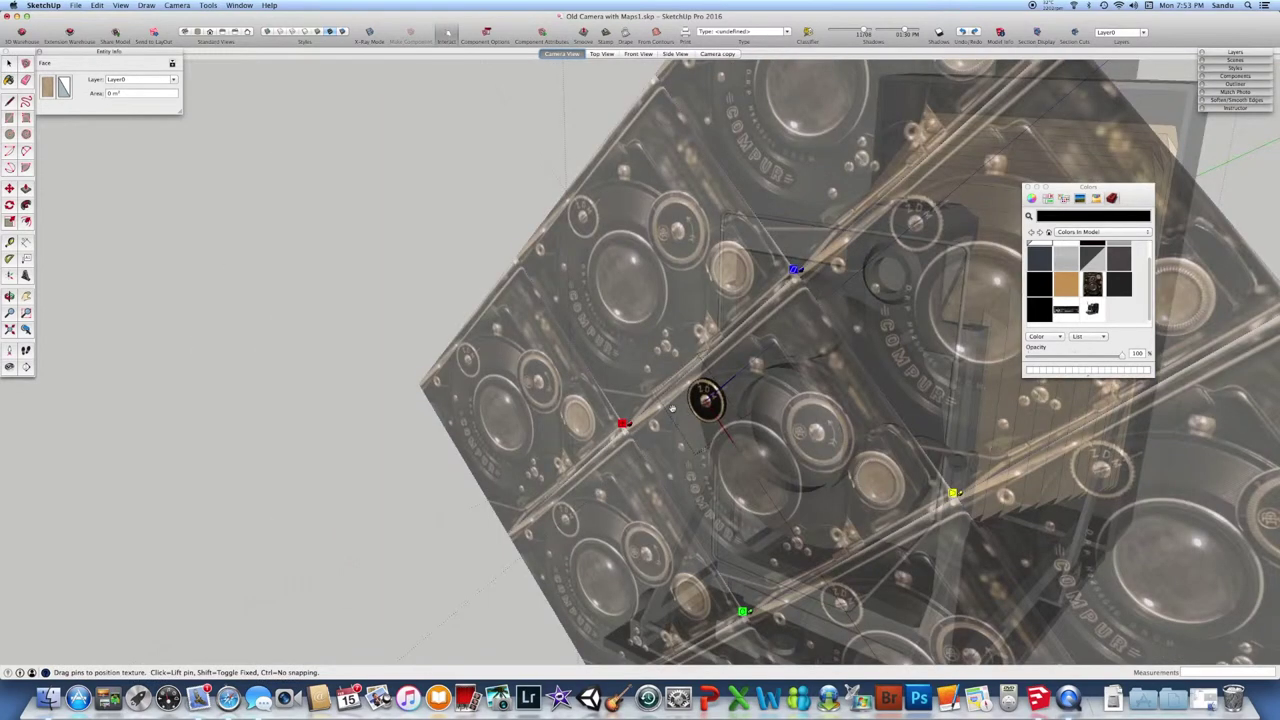
scroll(698, 402, "up", 2)
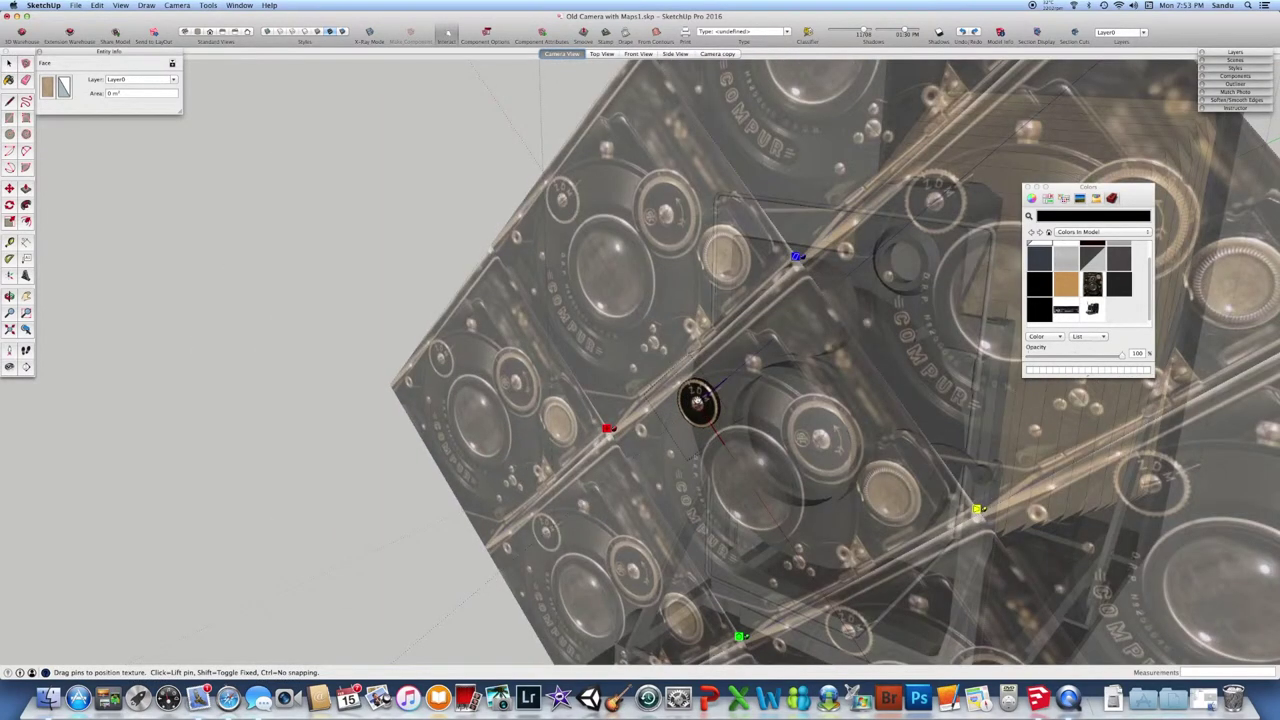
scroll(698, 402, "down", 2)
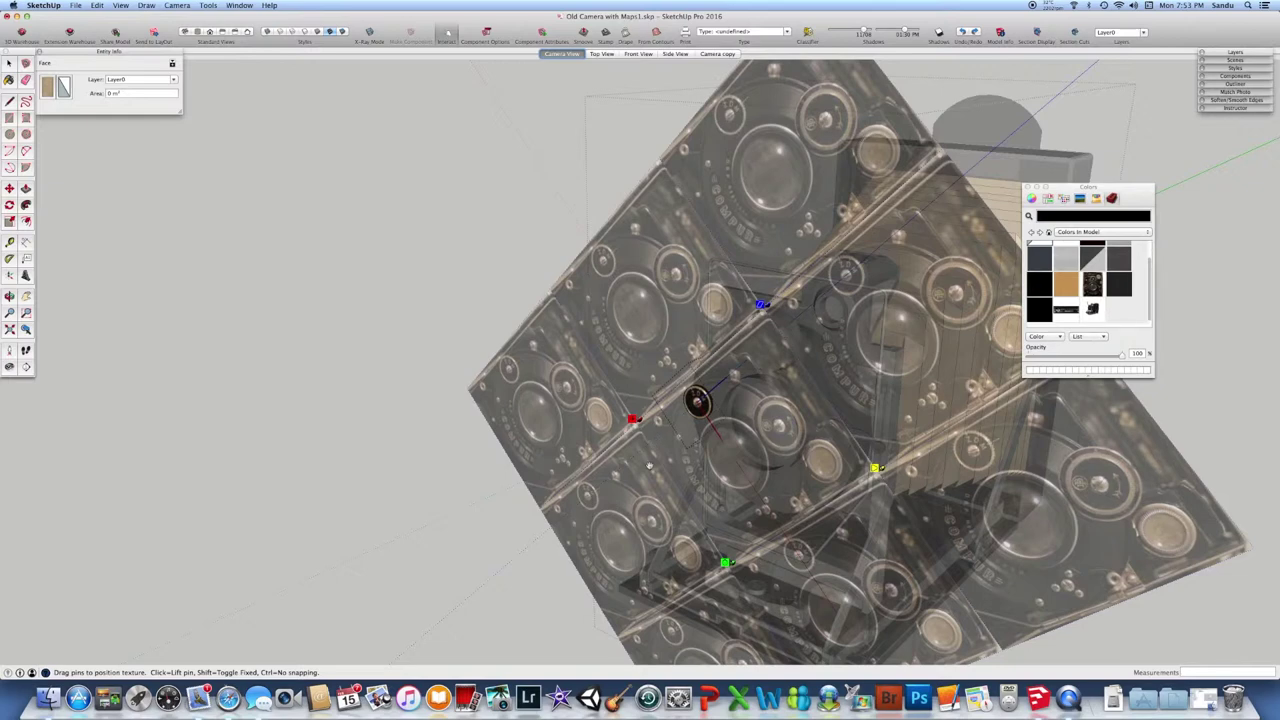
scroll(656, 433, "up", 3)
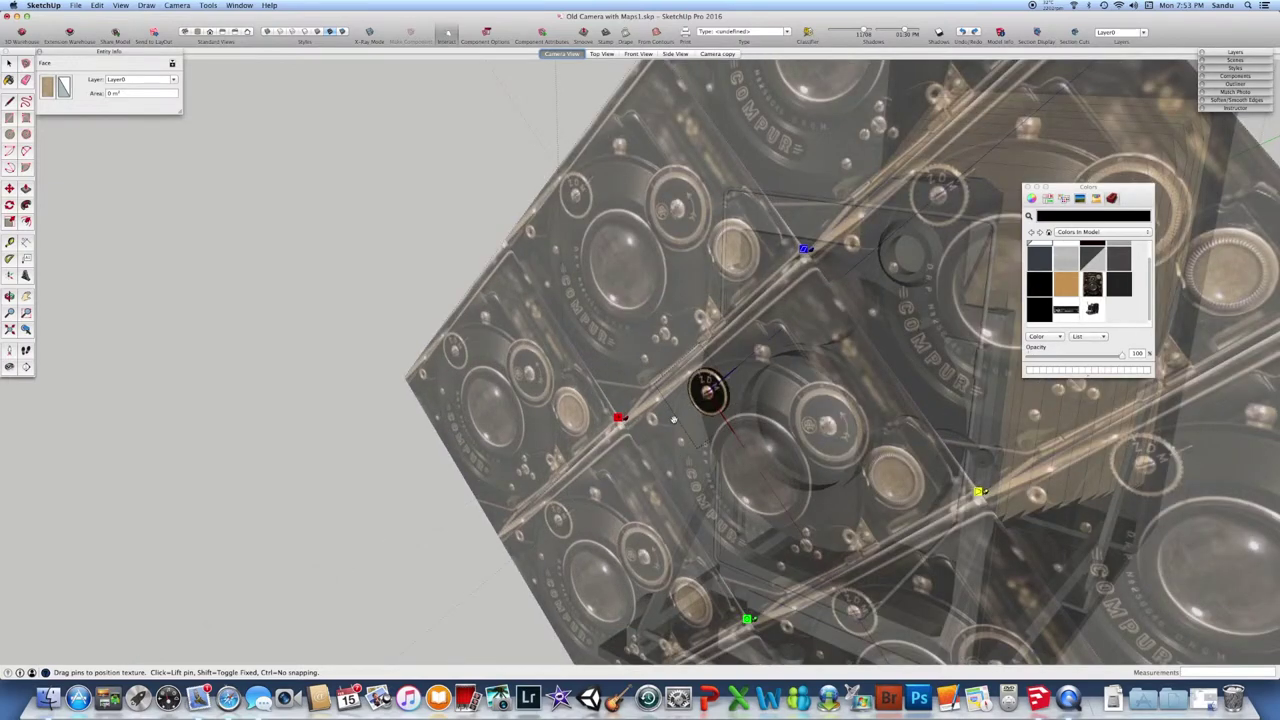
scroll(736, 490, "down", 3)
Try the coloured pins of the knob's texture, end the positioning and leave the knob and the camera
mouse_move(890, 492)
left_mouse_down()
mouse_move(888, 508)
mouse_move(922, 488)
mouse_move(893, 489)
left_mouse_up()
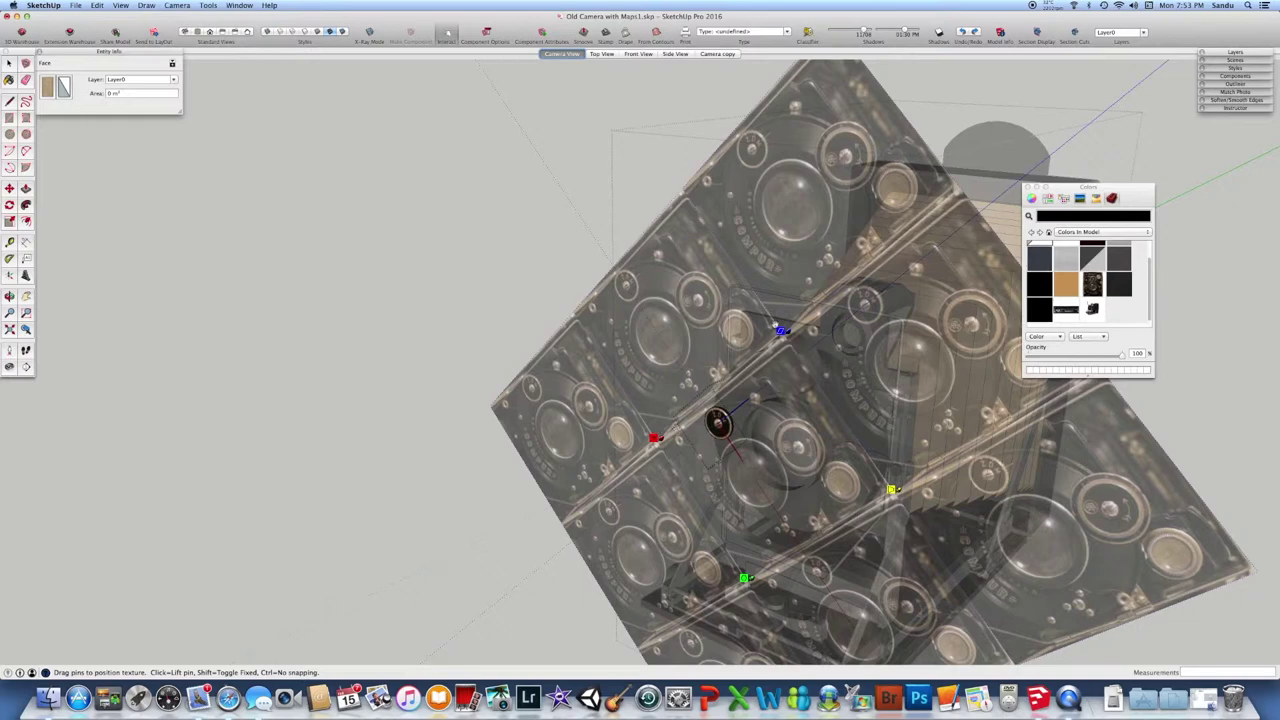
mouse_move(782, 332)
left_mouse_down()
mouse_move(744, 361)
mouse_move(782, 330)
left_mouse_up()
mouse_move(745, 579)
left_mouse_down()
mouse_move(745, 532)
mouse_move(720, 568)
mouse_move(760, 571)
mouse_move(740, 566)
mouse_move(745, 578)
left_mouse_up()
scroll(647, 450, "up", 3)
scroll(647, 450, "down", 2)
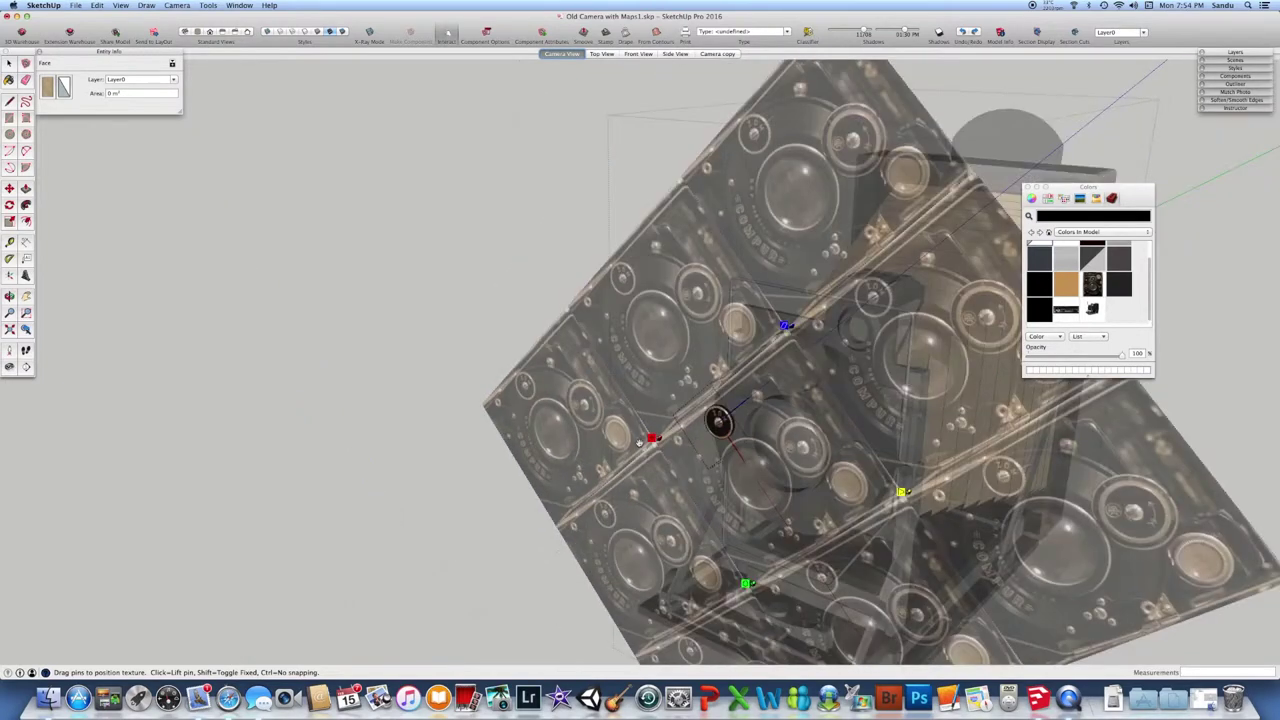
left_click(423, 373)
left_click(431, 343)
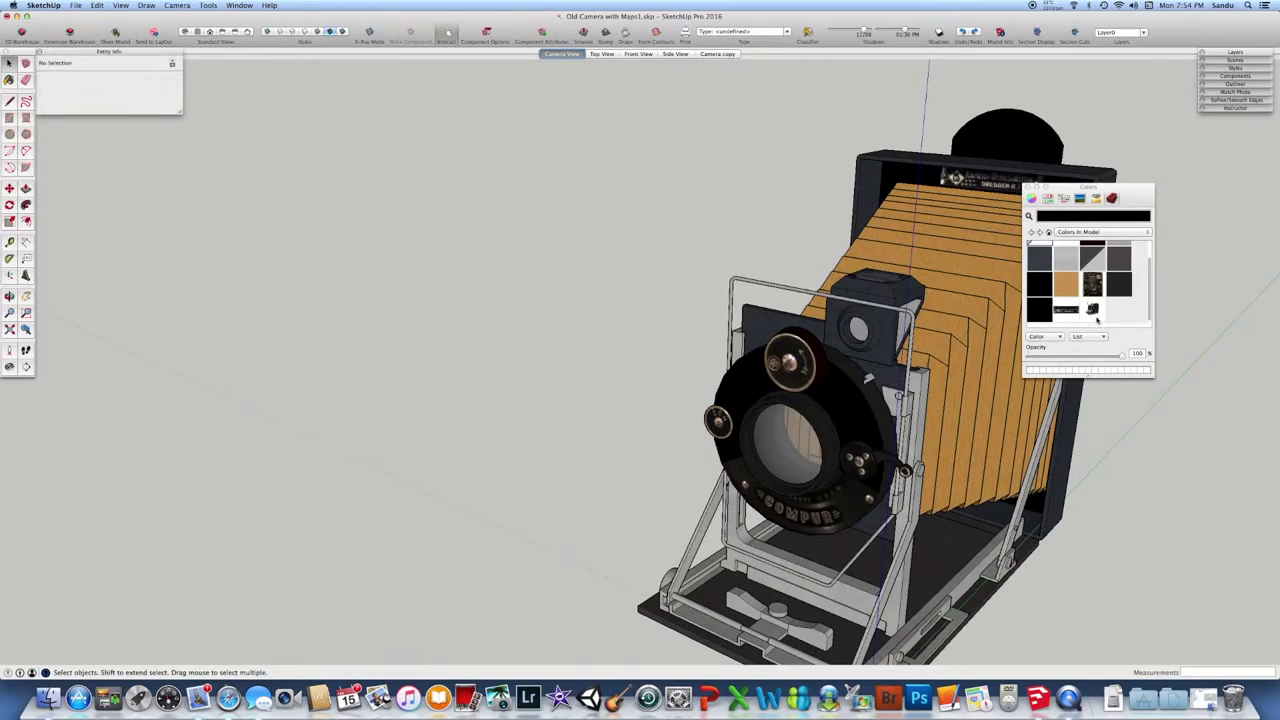
Open the lens front component for editing and paint its black front face with the camera photo material
left_click(847, 417)
double_click(849, 419)
double_click(851, 420)
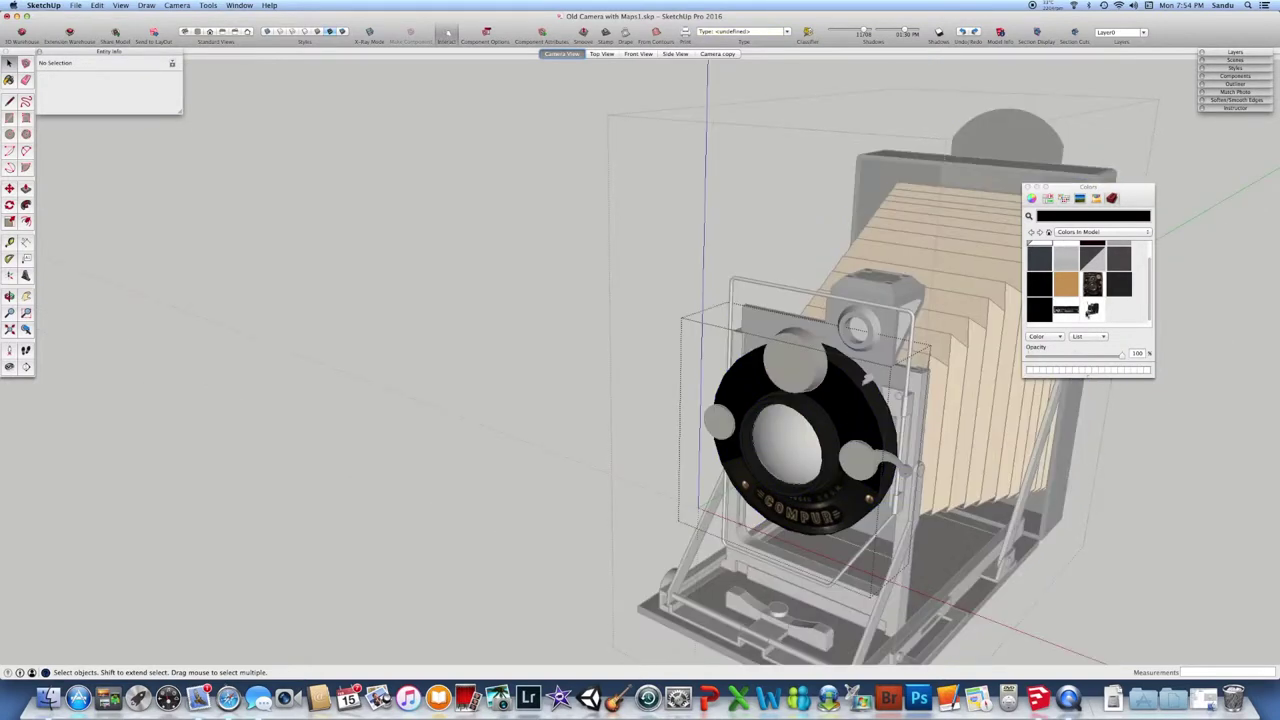
left_click(1092, 309)
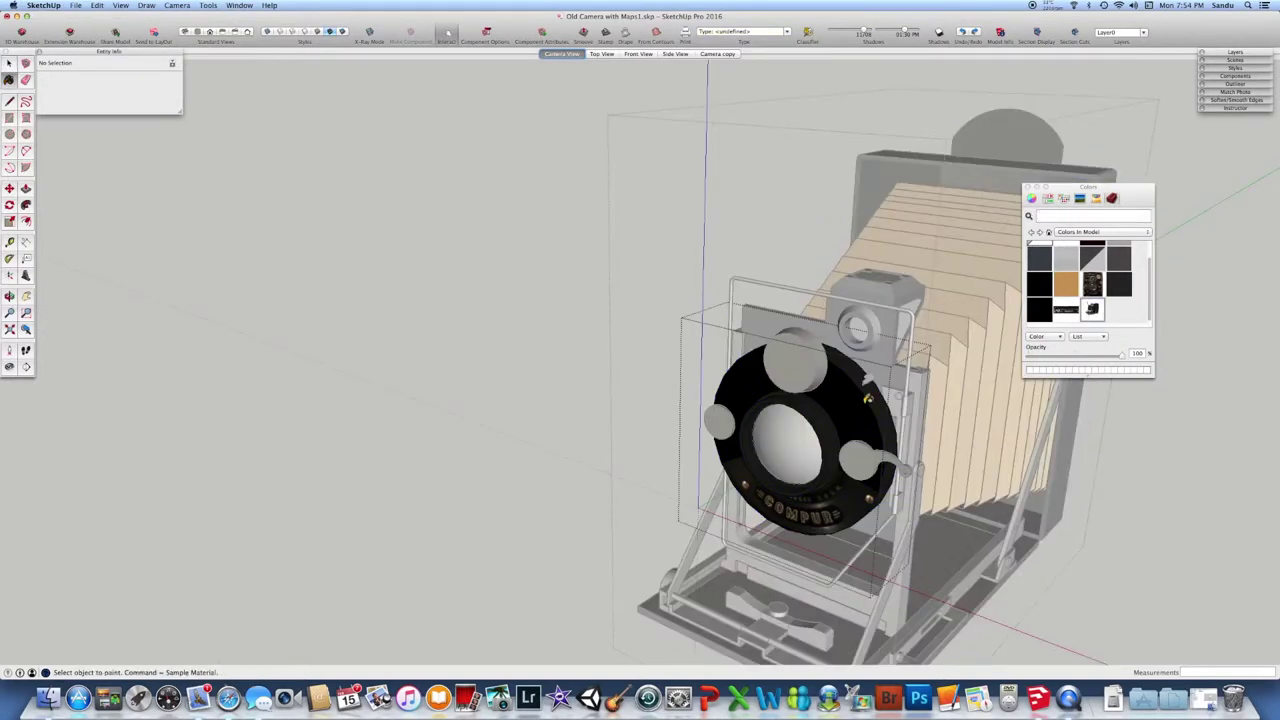
left_click(859, 402)
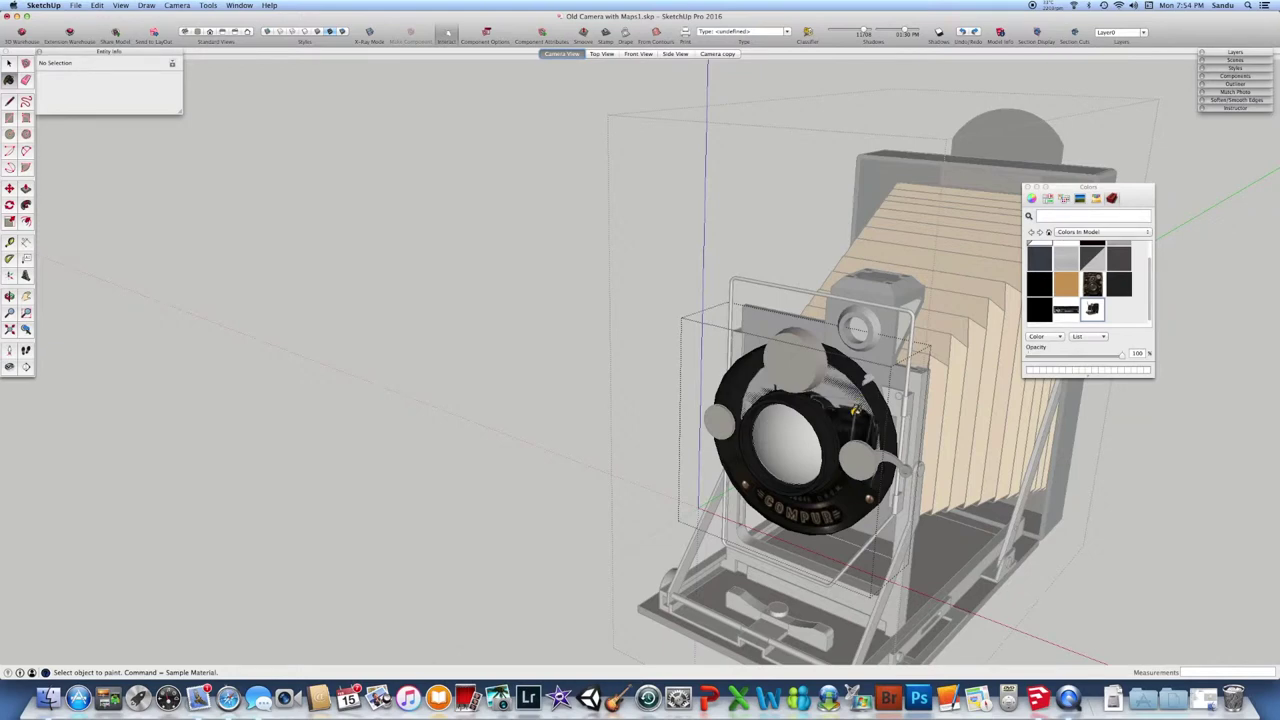
Examine the photo texture on the lens front, bring up the face's texture options without applying any, and leave the component
scroll(831, 433, "up", 5)
scroll(858, 424, "down", 4)
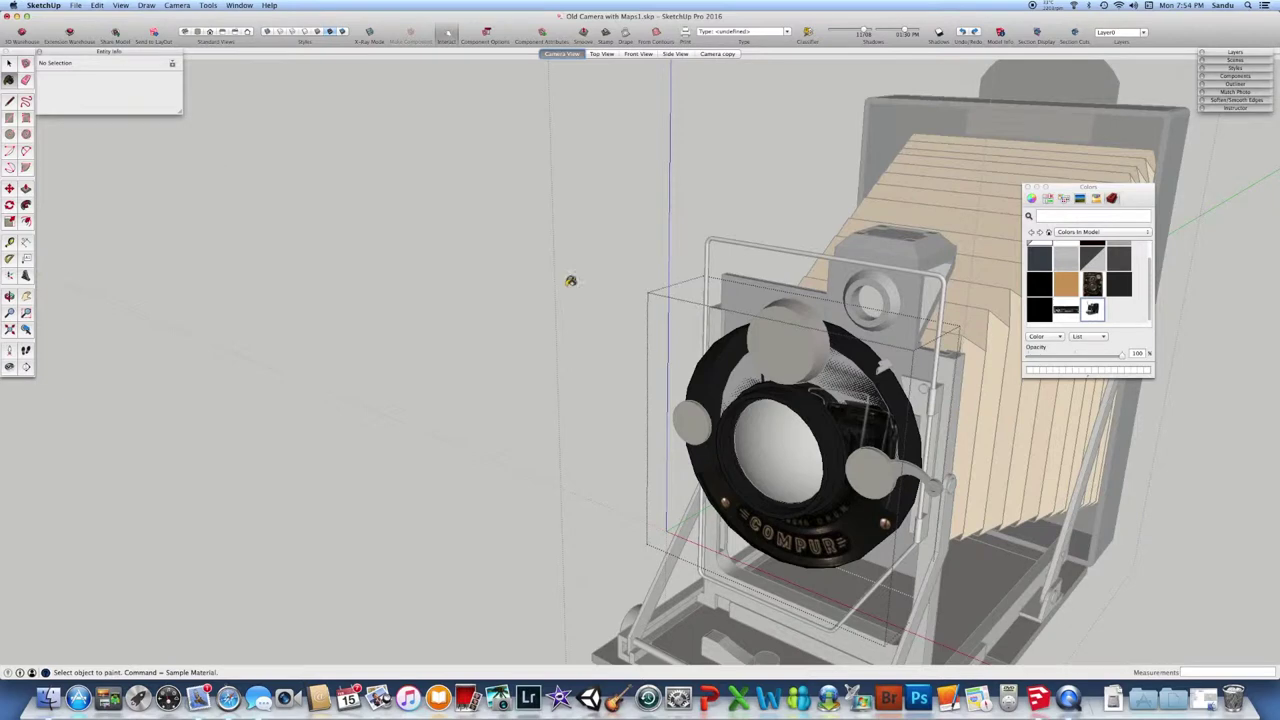
scroll(570, 285, "down", 2)
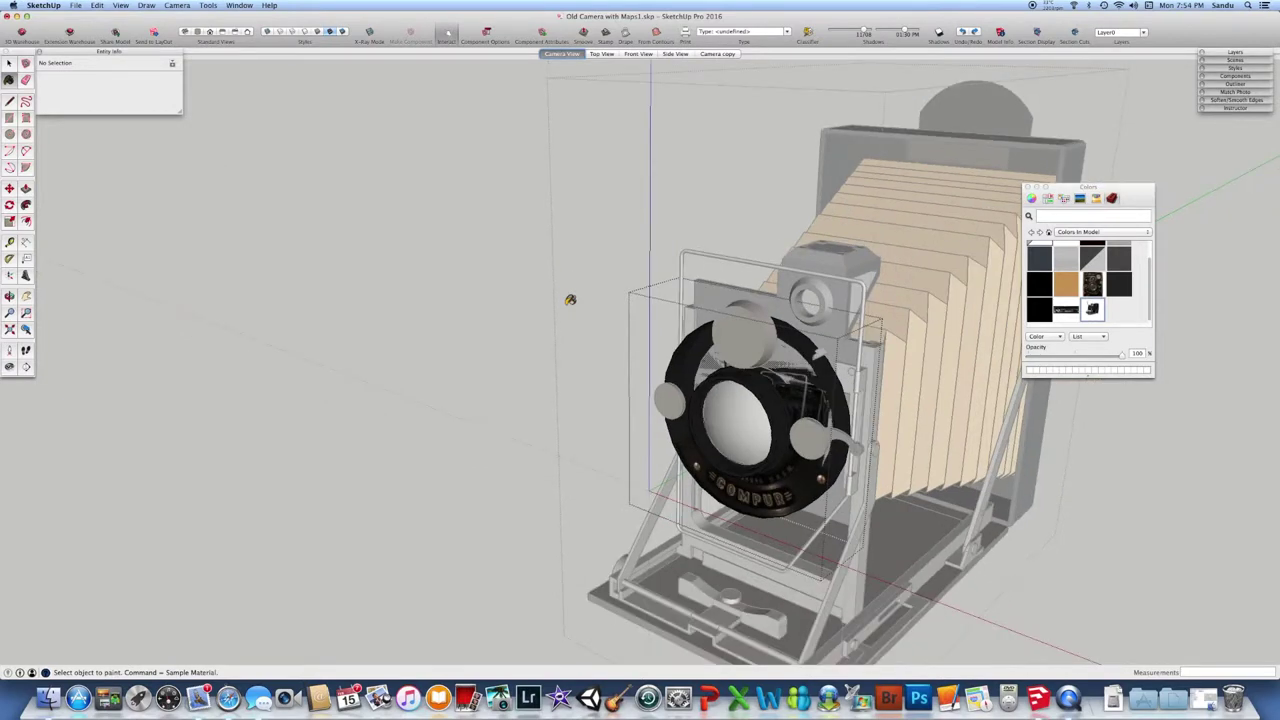
scroll(570, 299, "up", 3)
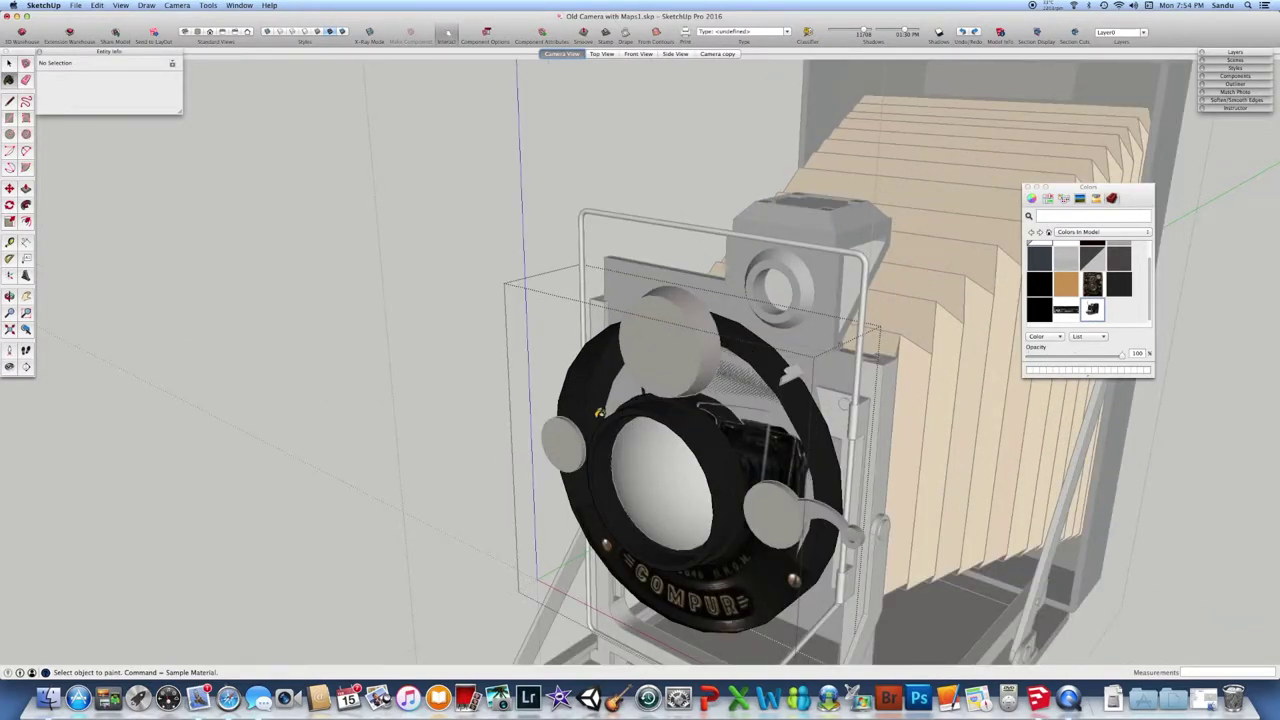
right_click(757, 424)
mouse_move(815, 537)
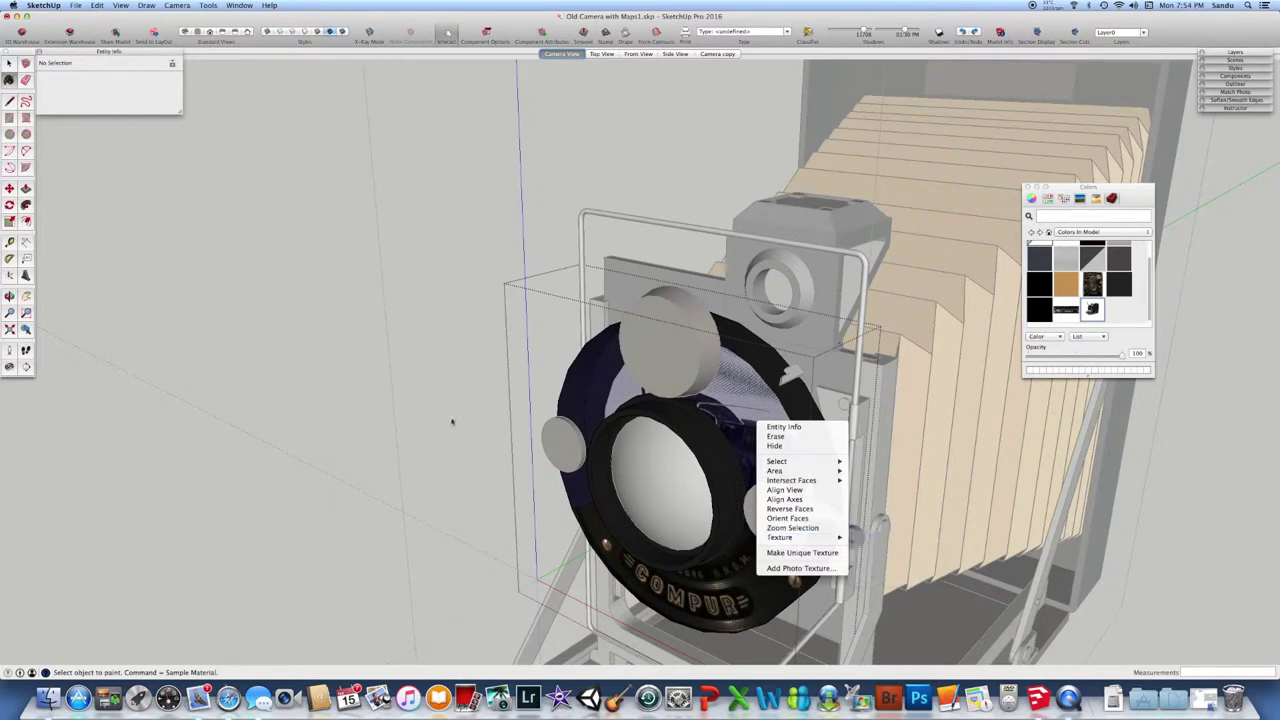
left_click(14, 83)
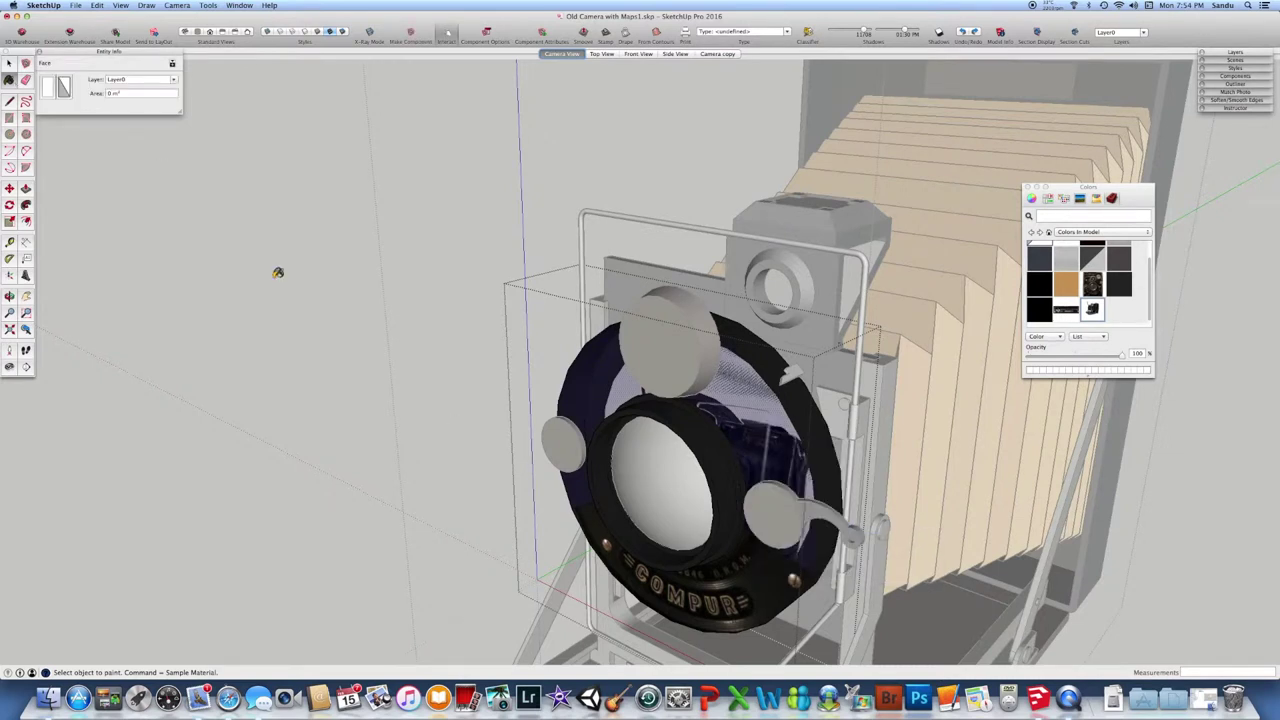
key("space")
left_click(331, 316)
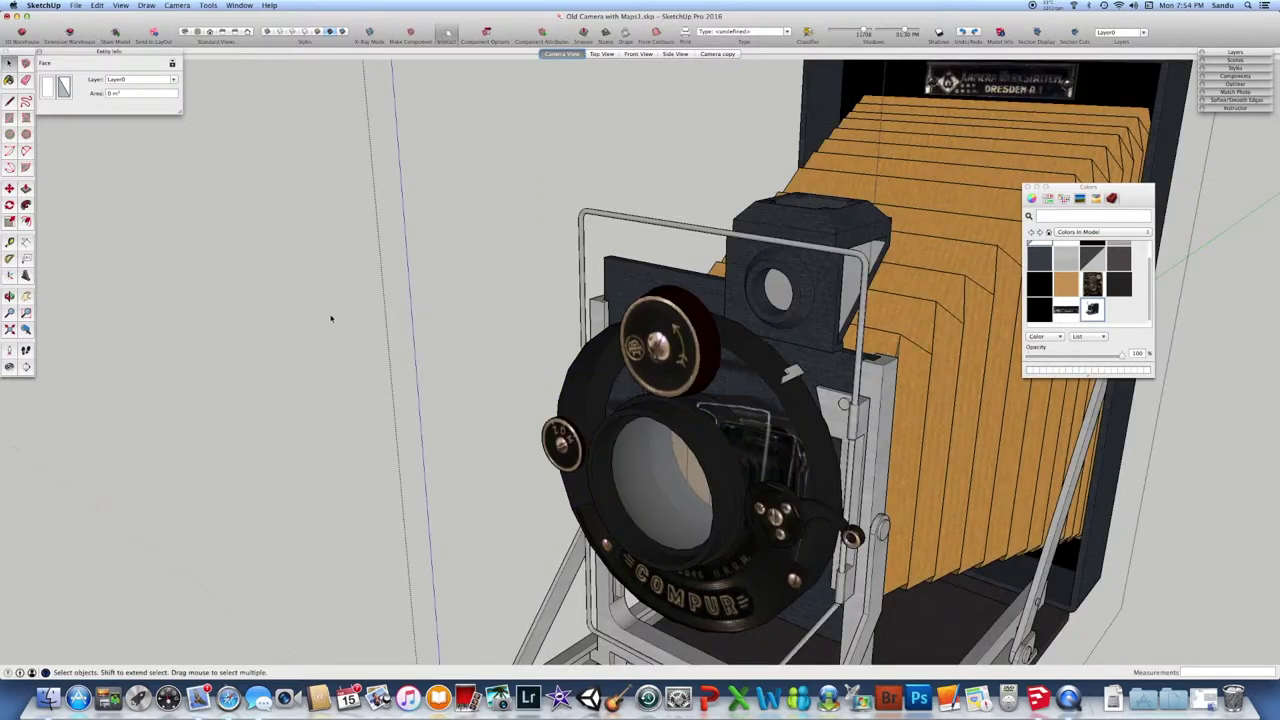
Undo the photo material painted on the lens front face and leave the lens front component
key("super+z")
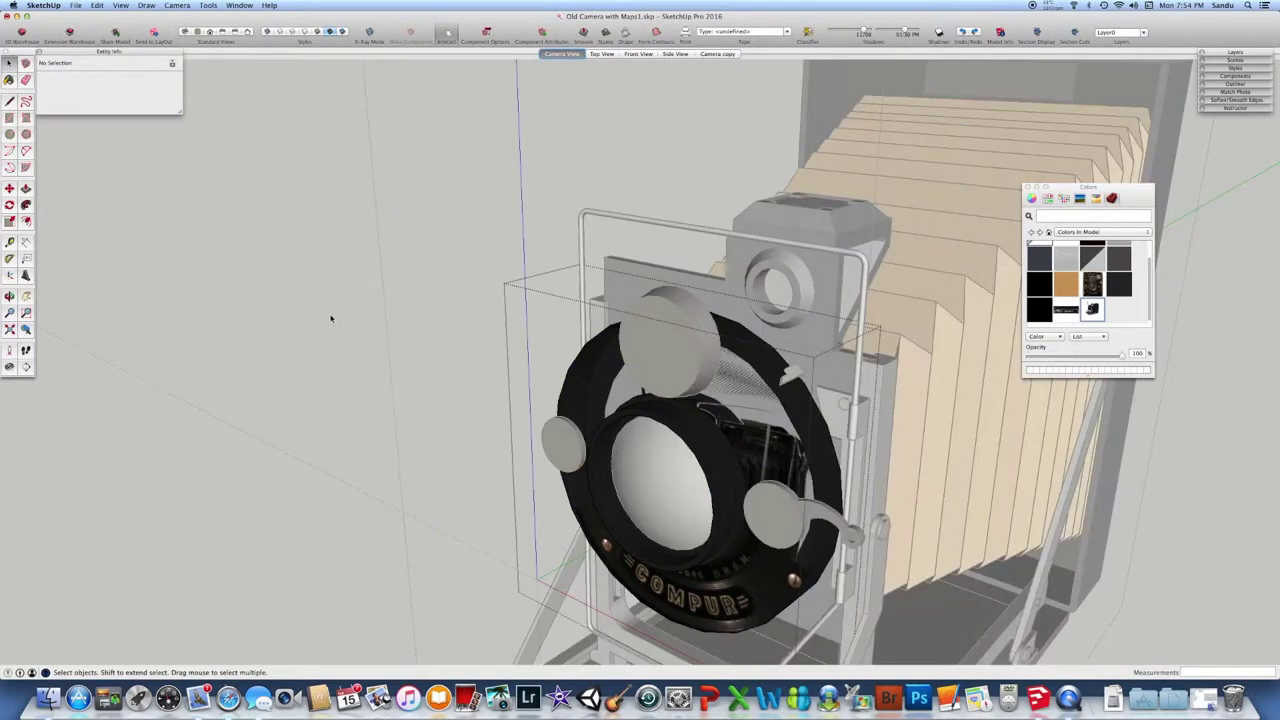
key("super+z")
left_click(342, 226)
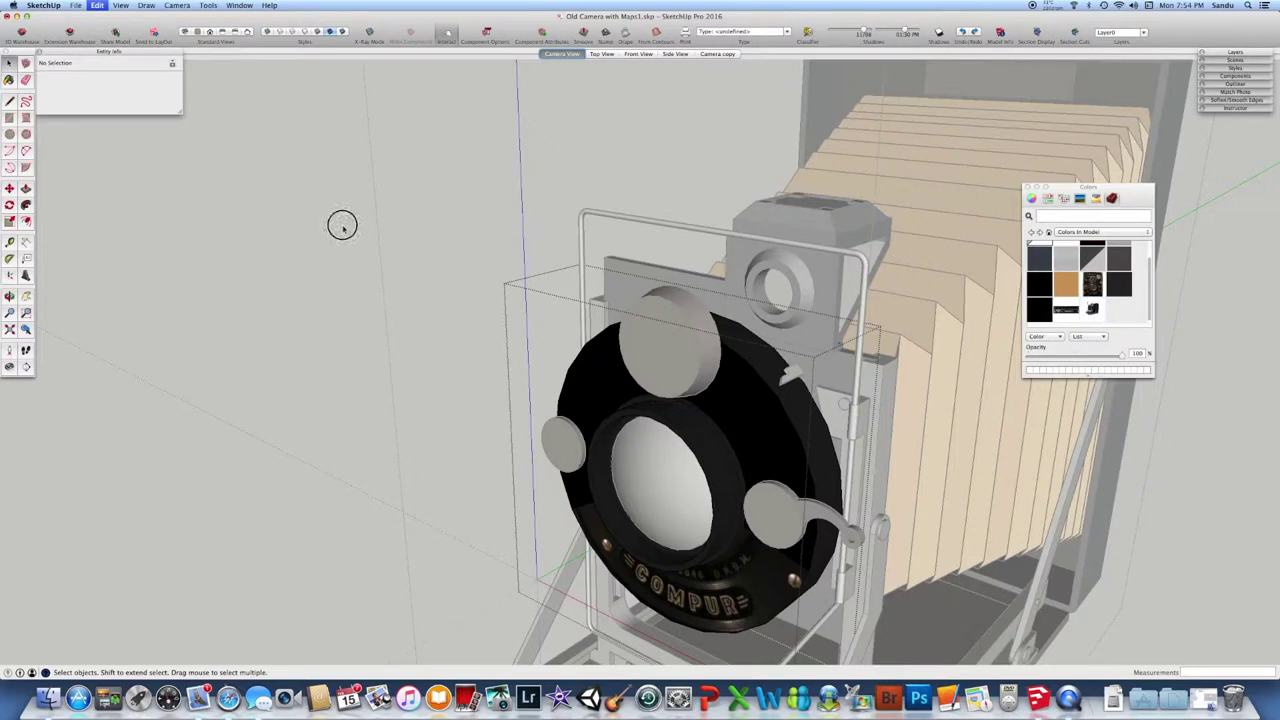
scroll(305, 267, "down", 3)
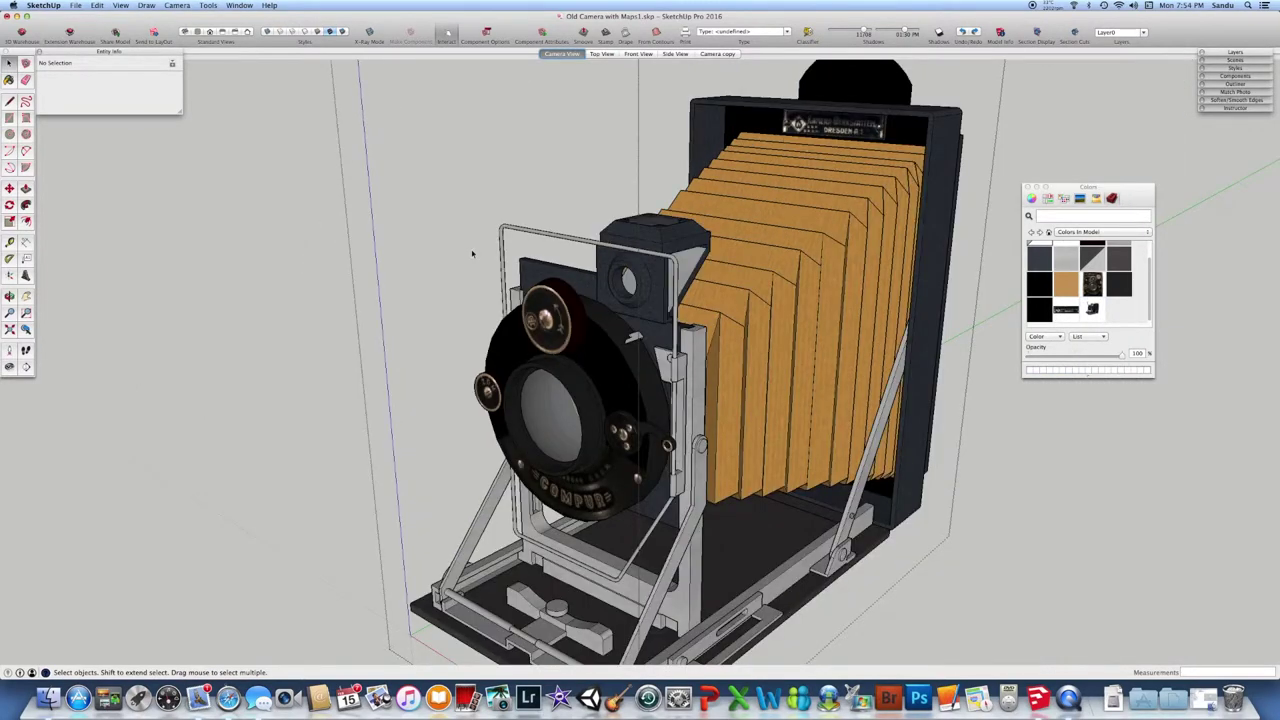
Select the Camera Box frame around the rear of the bellows and paint it with the light grey material
scroll(619, 268, "up", 2)
middle_click_drag(619, 268, 592, 281)
scroll(854, 285, "down", 5)
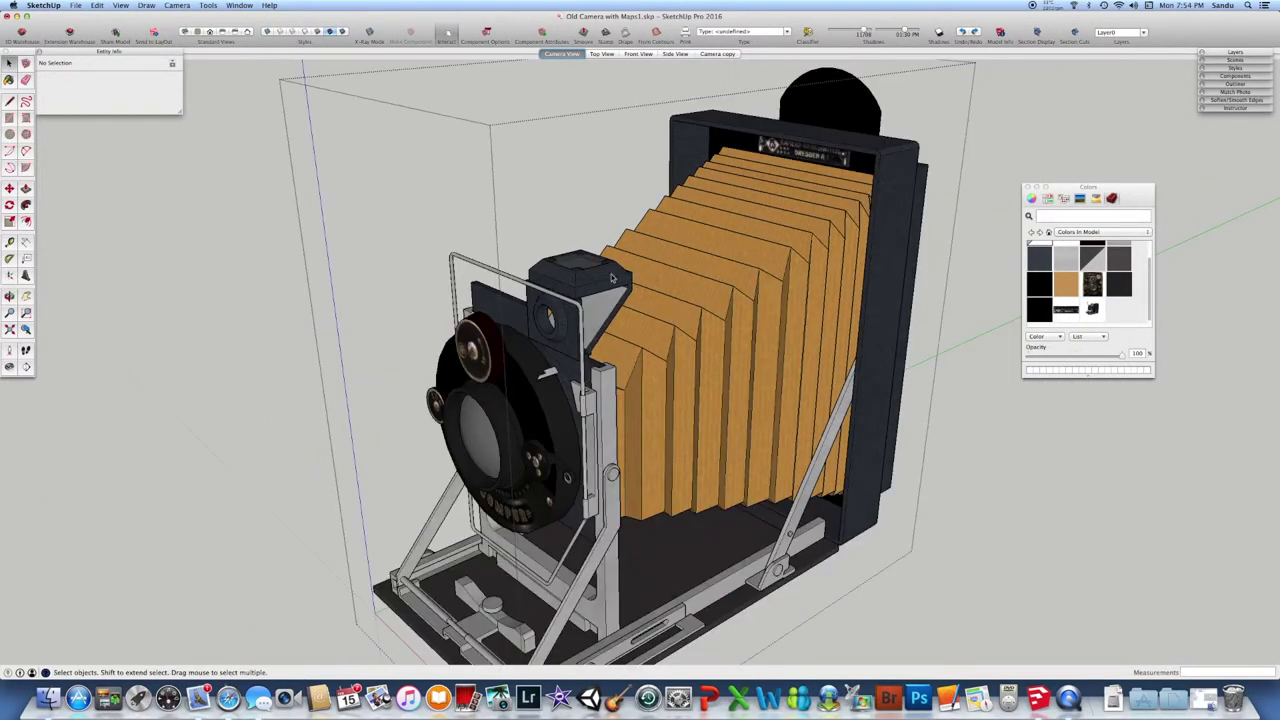
key("space")
left_click(856, 285)
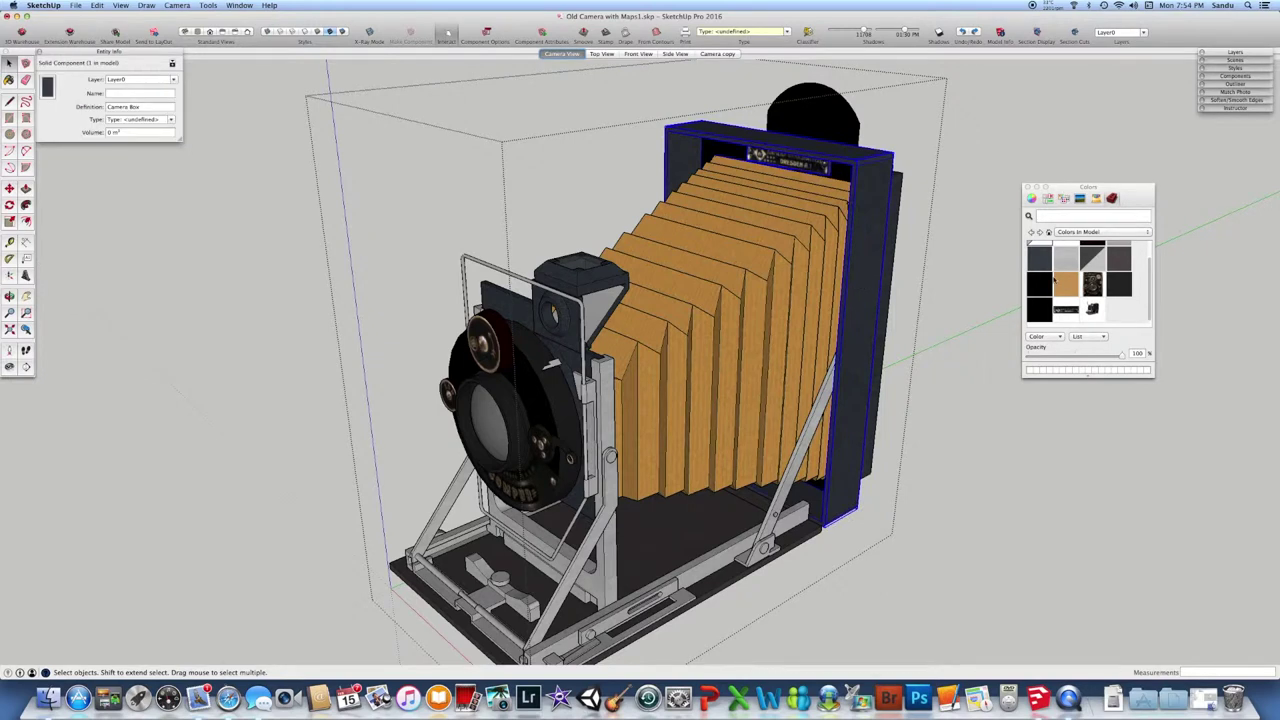
key("b")
left_click(890, 257)
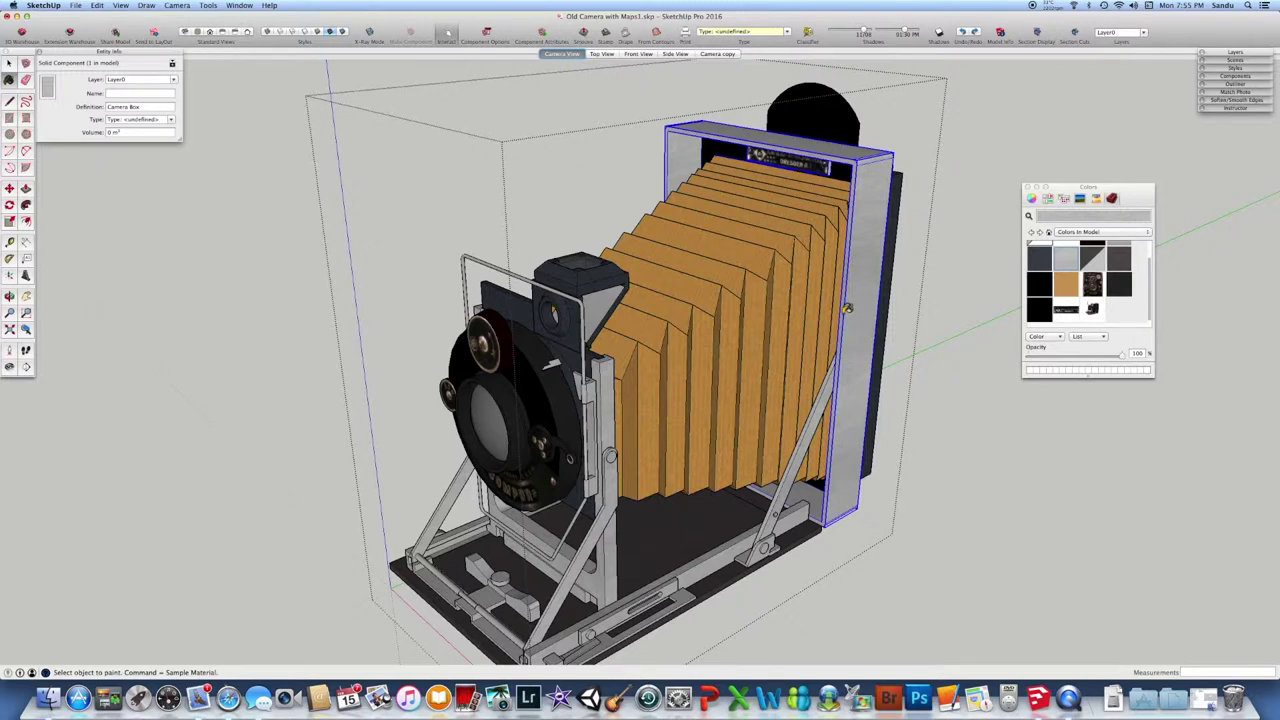
Undo the grey paint on the Camera Box and leave the reopened lens front component
key("super+z")
key("super")
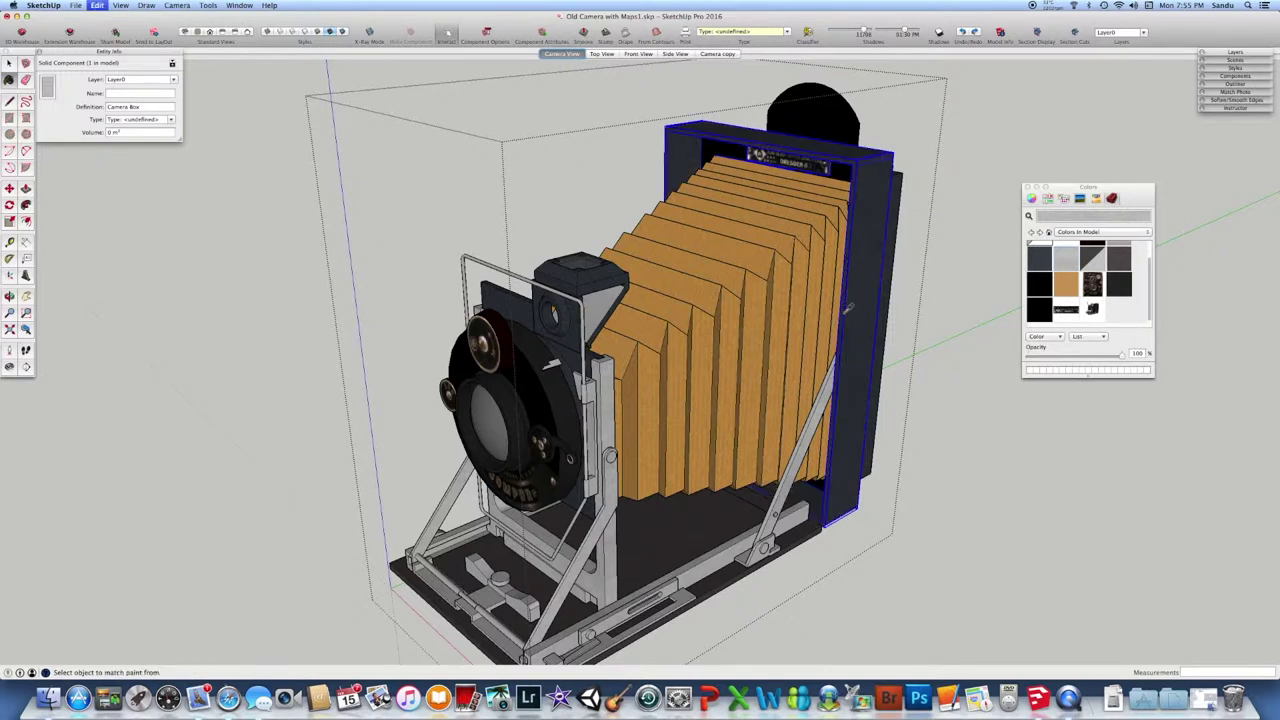
key("super+z")
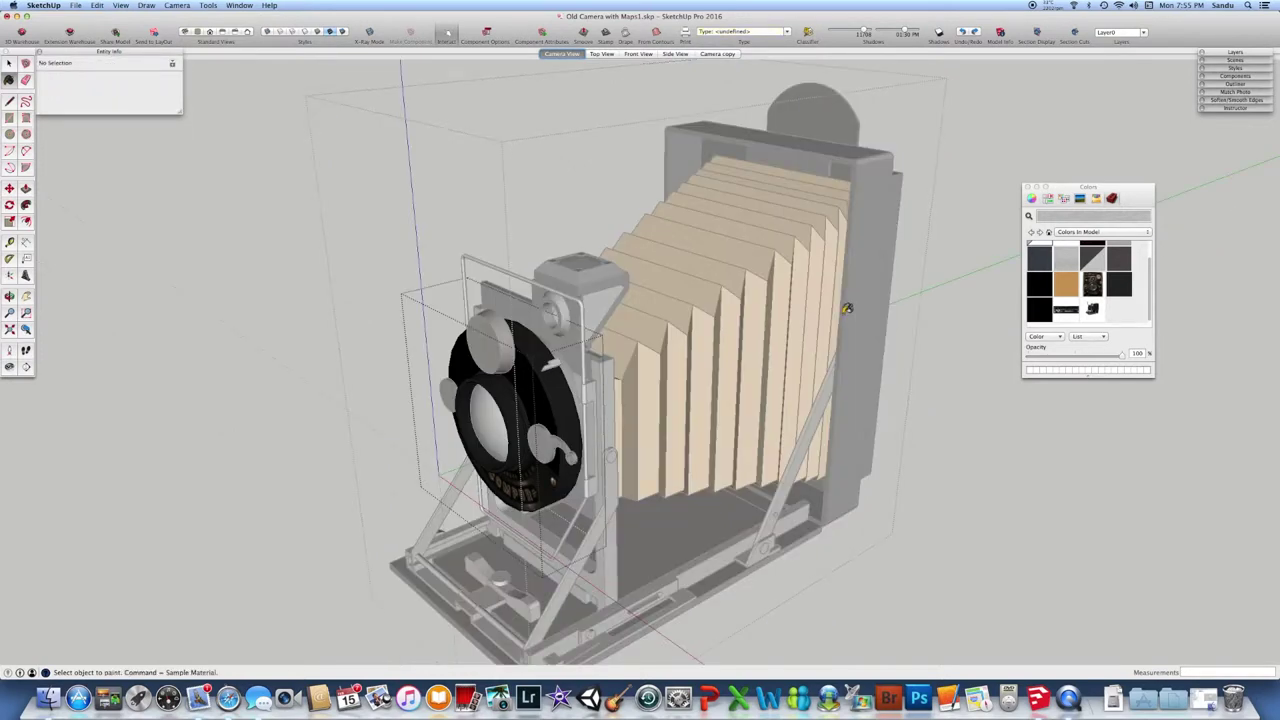
left_click(9, 63)
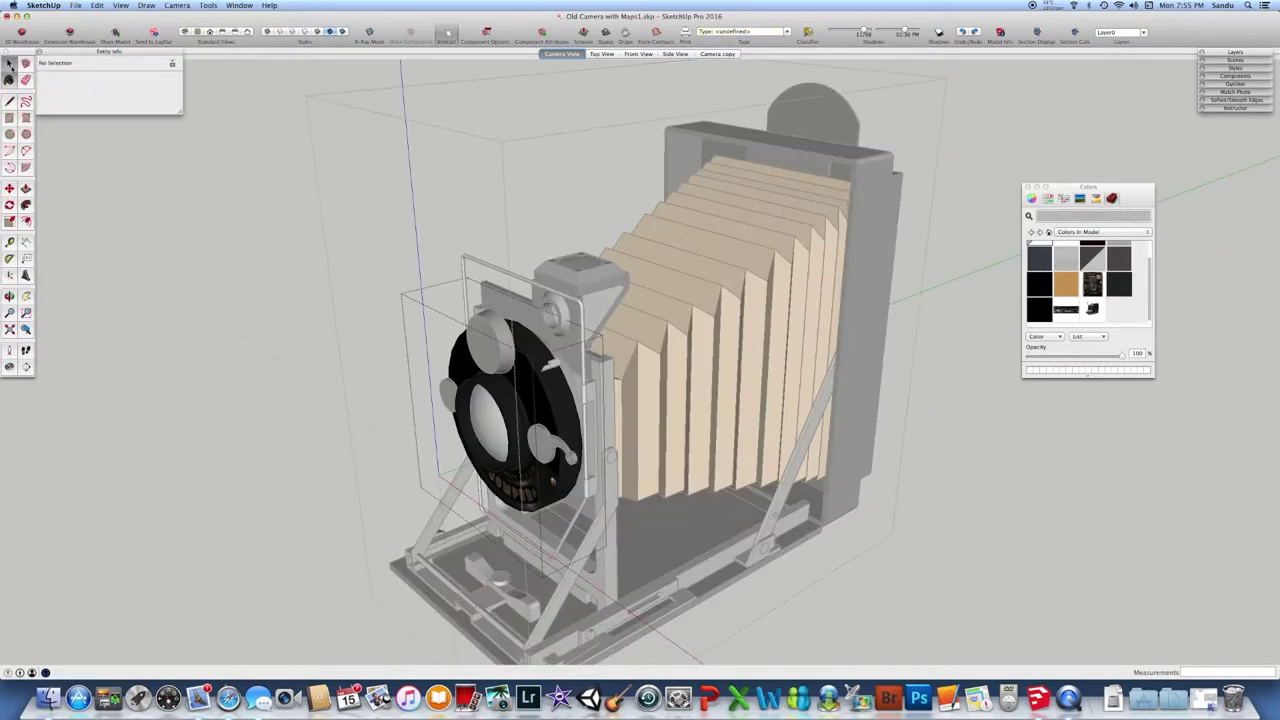
left_click(171, 214)
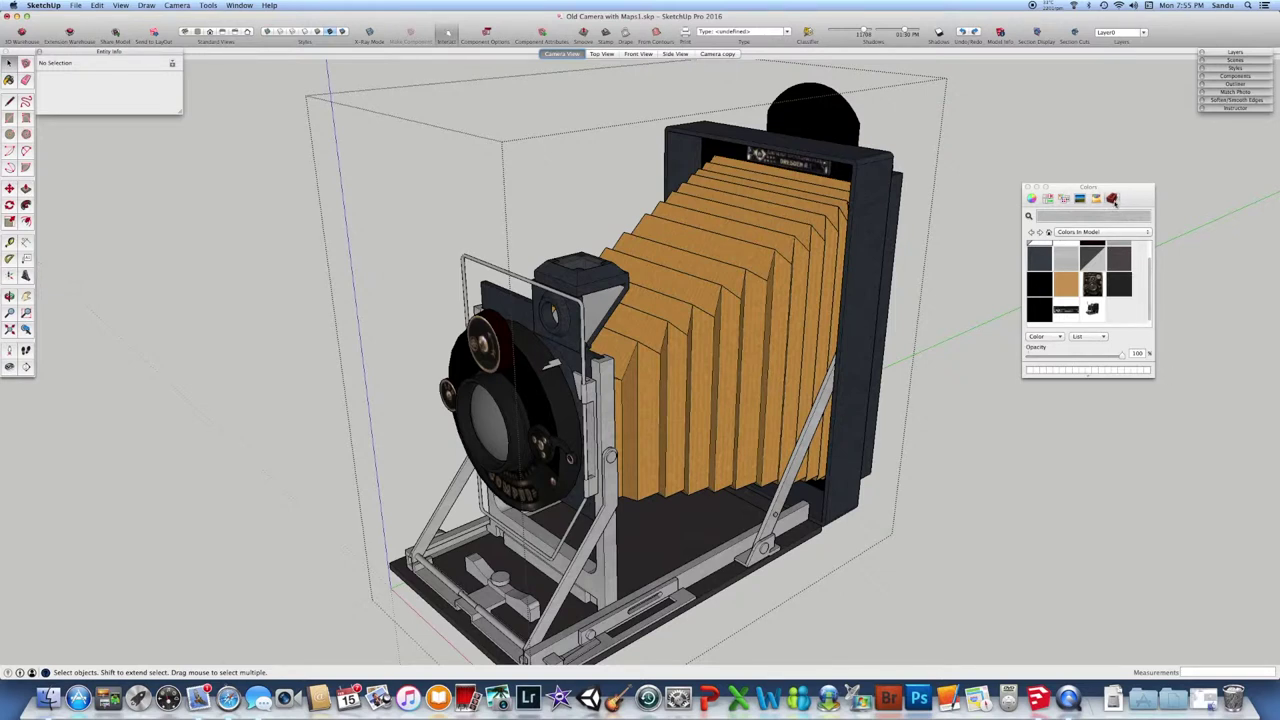
View the colour wheel, return to the material libraries and display the 3d Printing collection
left_click(1032, 199)
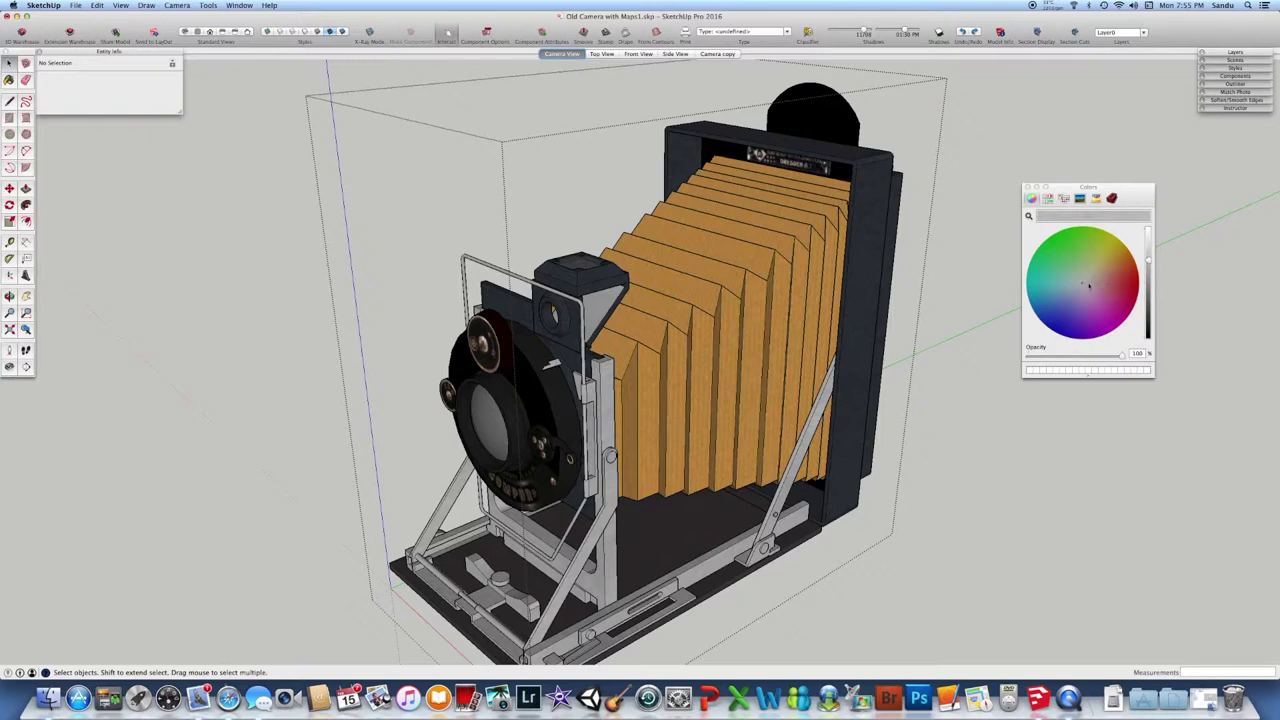
left_click(1111, 198)
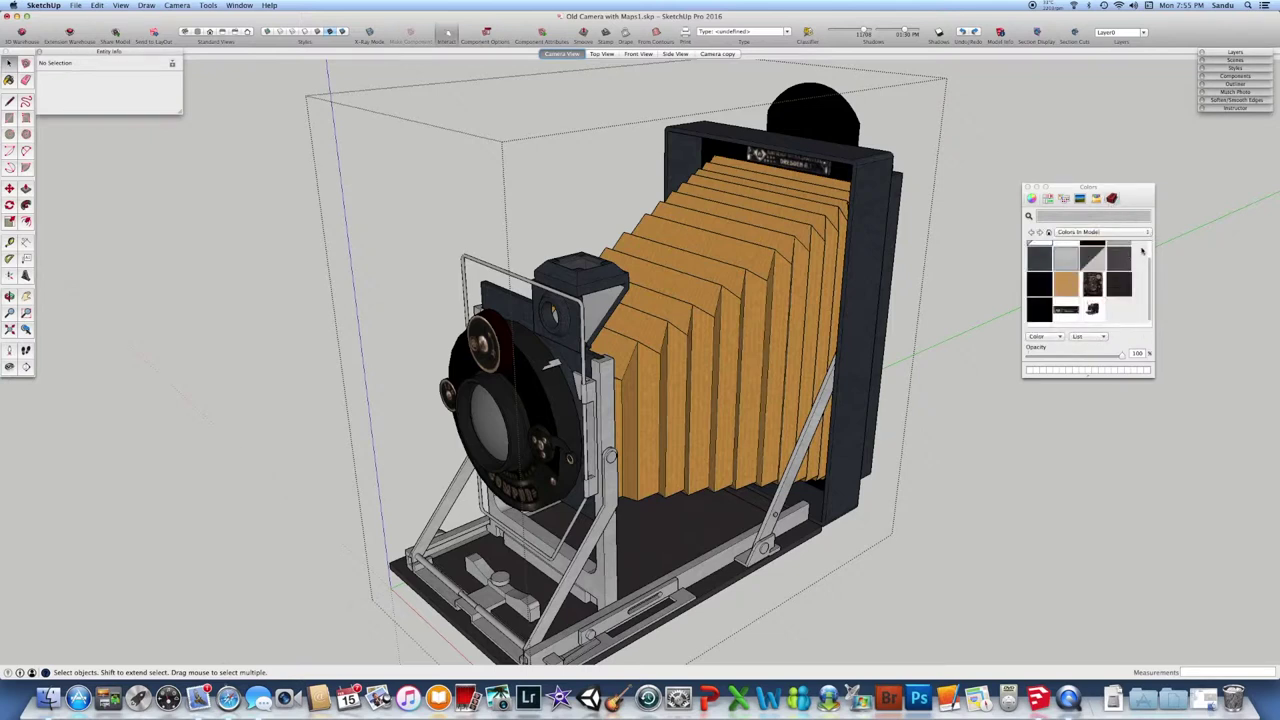
left_click(1140, 232)
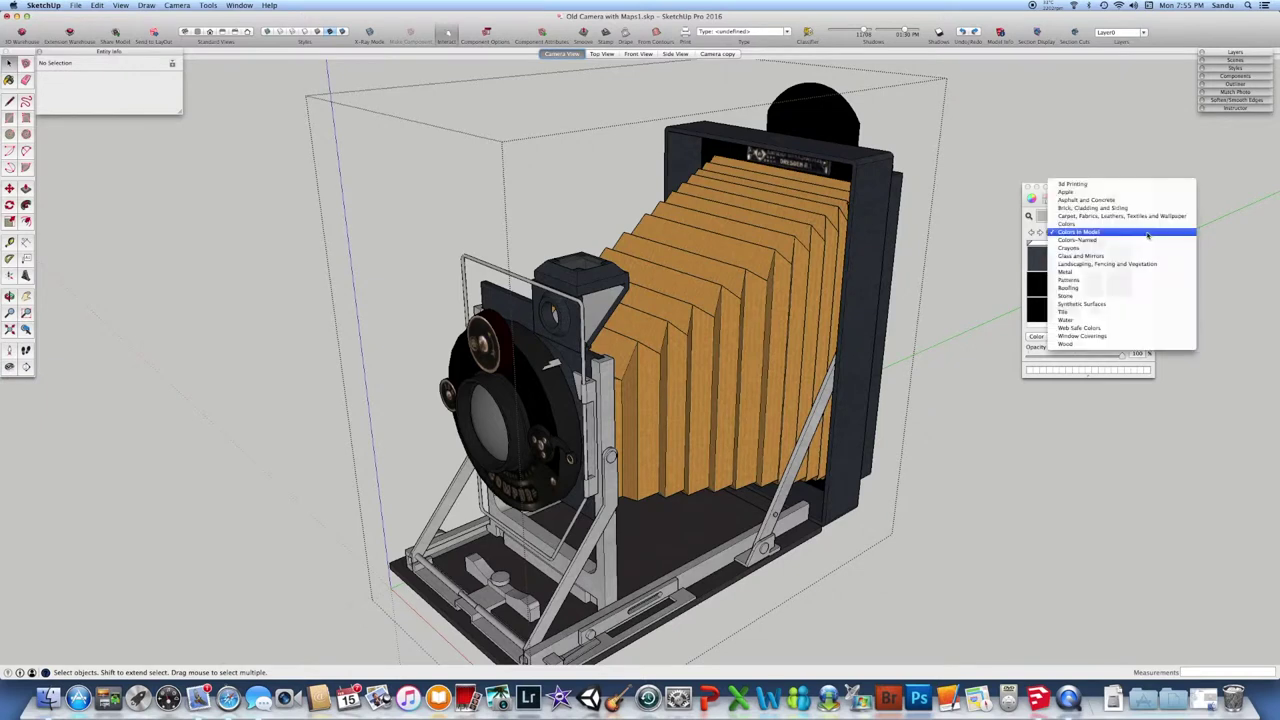
left_click(1075, 184)
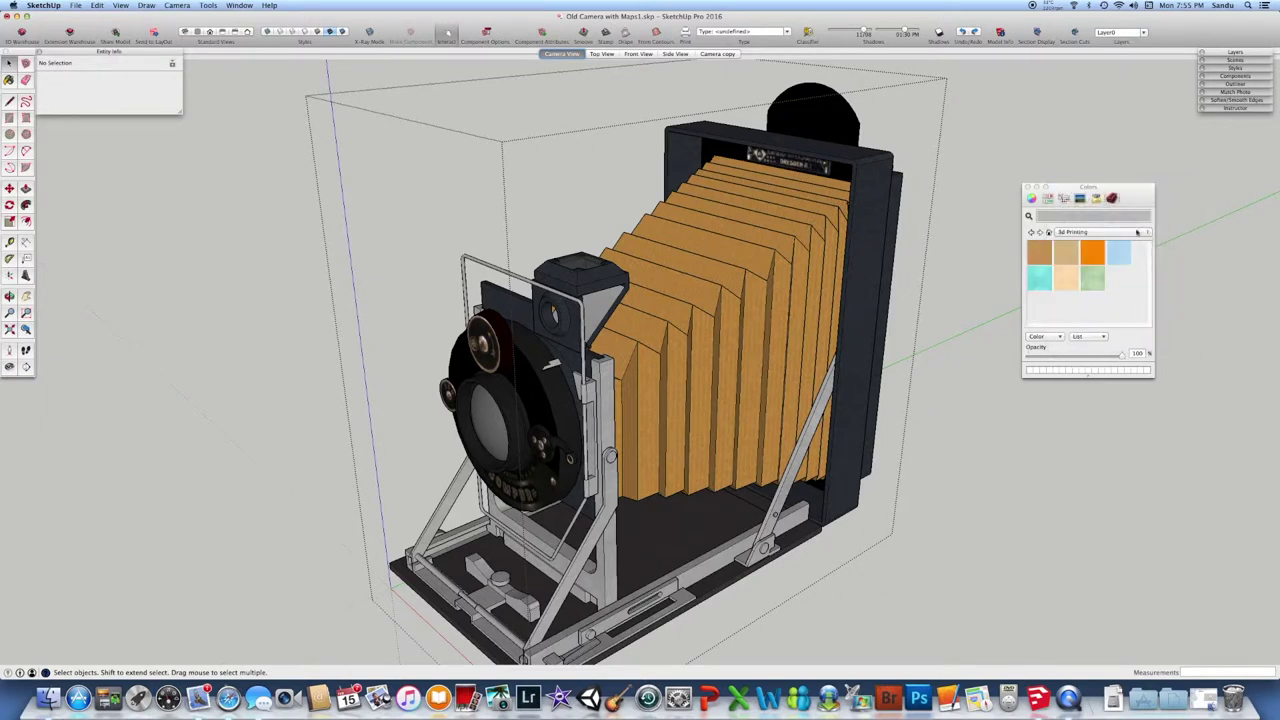
View the list of available material libraries and leave the open camera component
left_click(1137, 232)
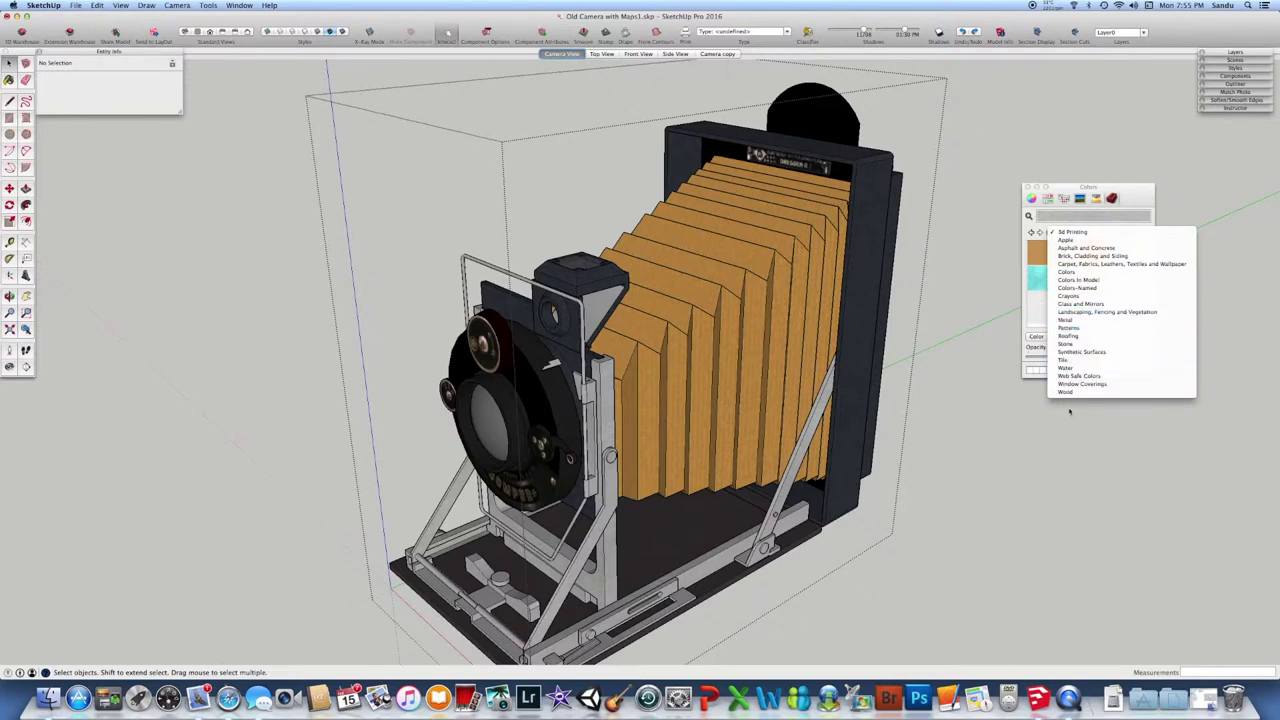
left_click(1049, 446)
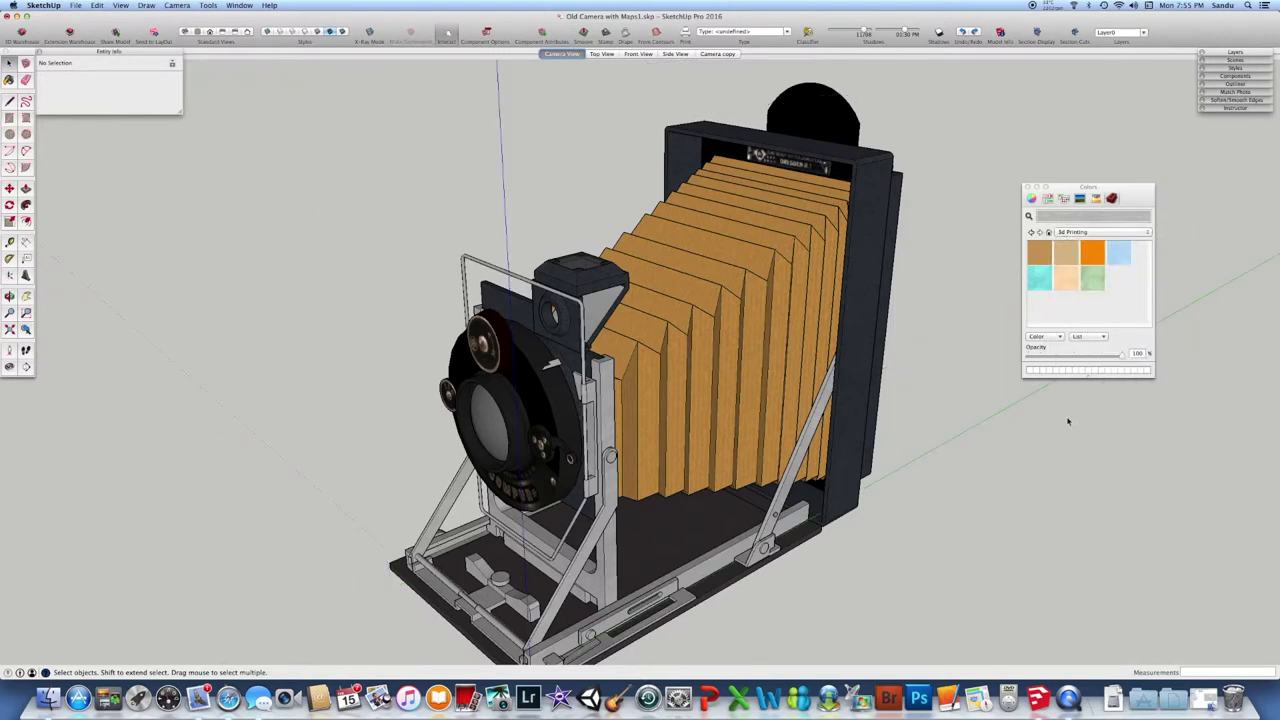
Examine the complete folding camera from both sides and from the front
middle_click_drag(980, 331, 937, 363)
scroll(958, 364, "down", 3)
scroll(963, 366, "up", 3)
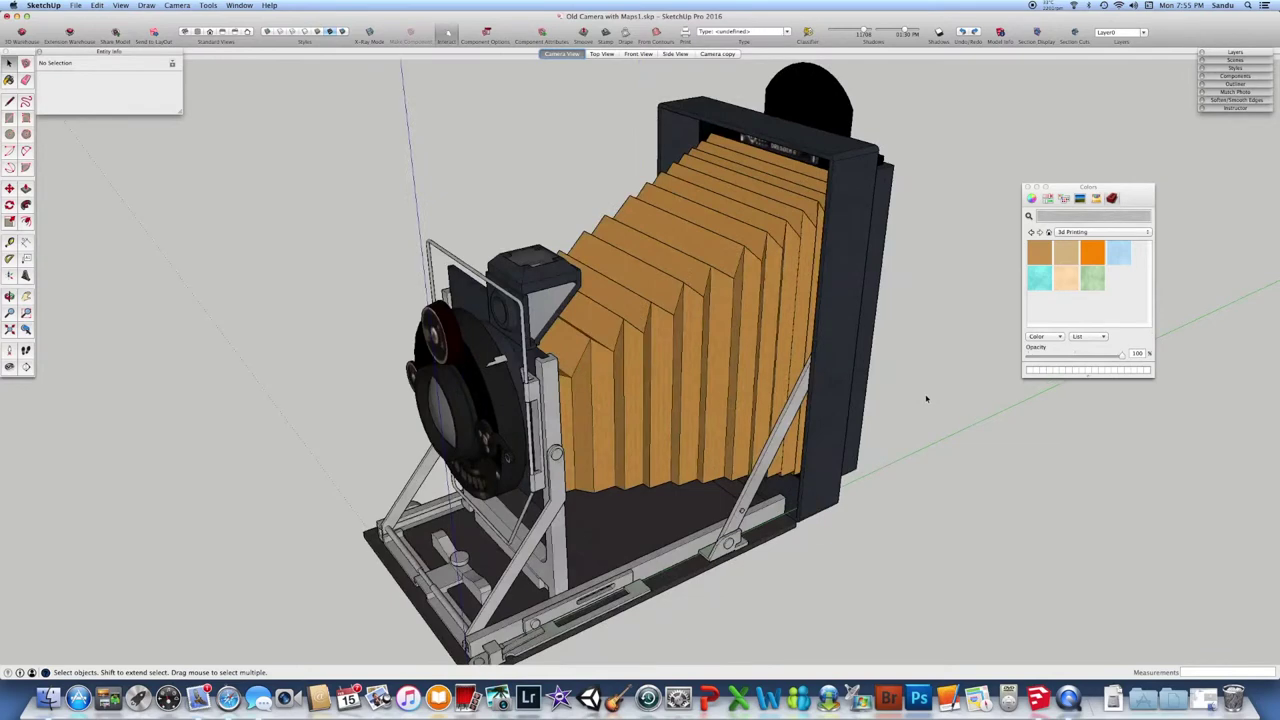
scroll(923, 393, "up", 3)
scroll(925, 388, "down", 5)
middle_click_drag(929, 387, 937, 420)
scroll(937, 420, "up", 3)
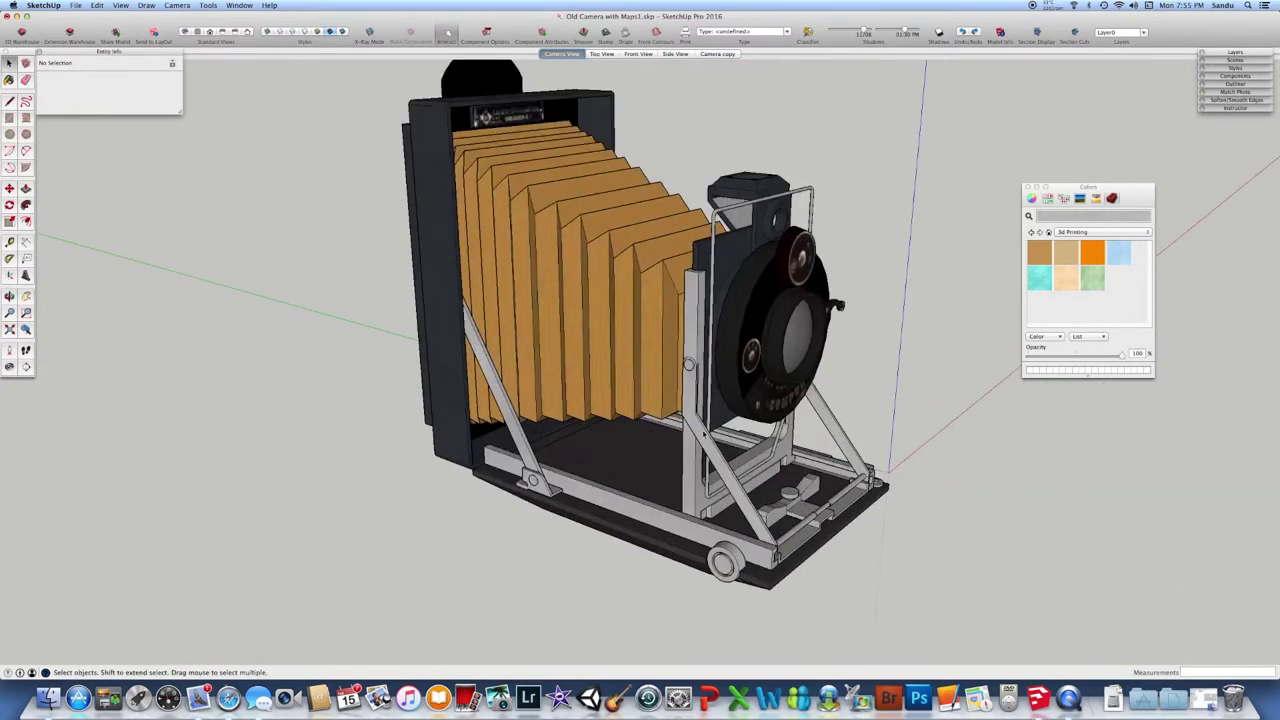
middle_click_drag(704, 434, 757, 432)
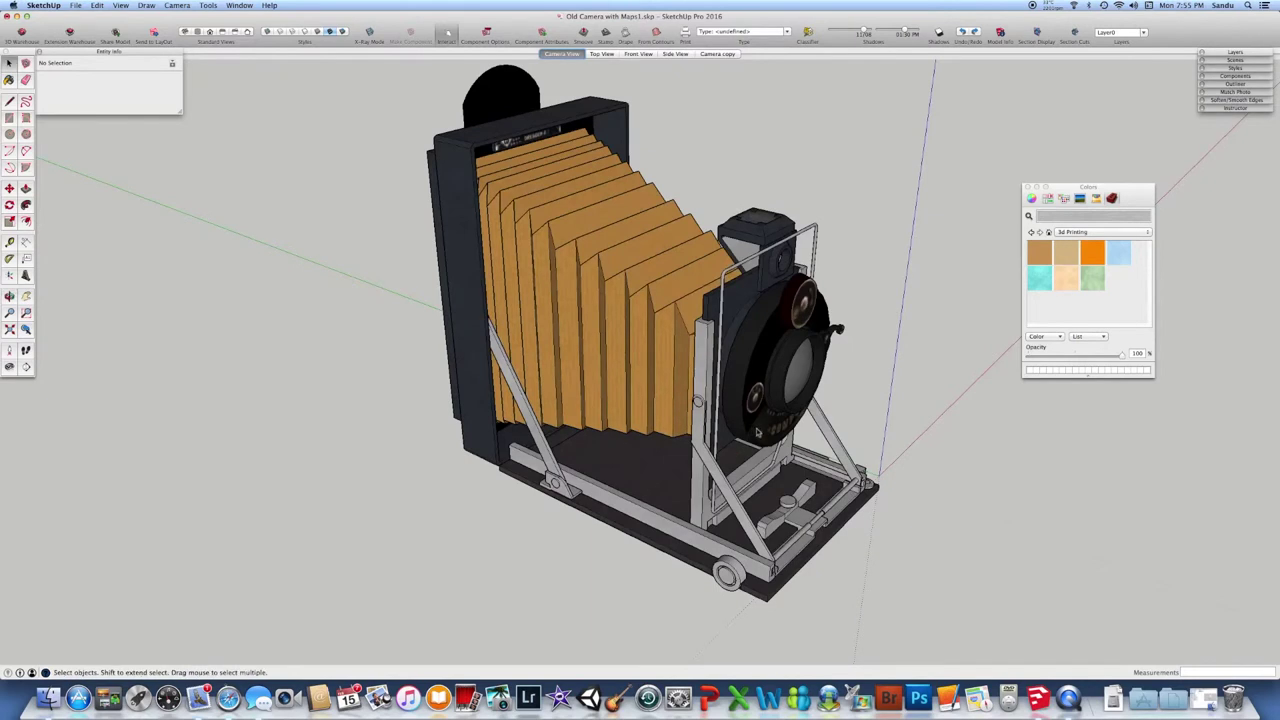
middle_click_drag(823, 363, 779, 381)
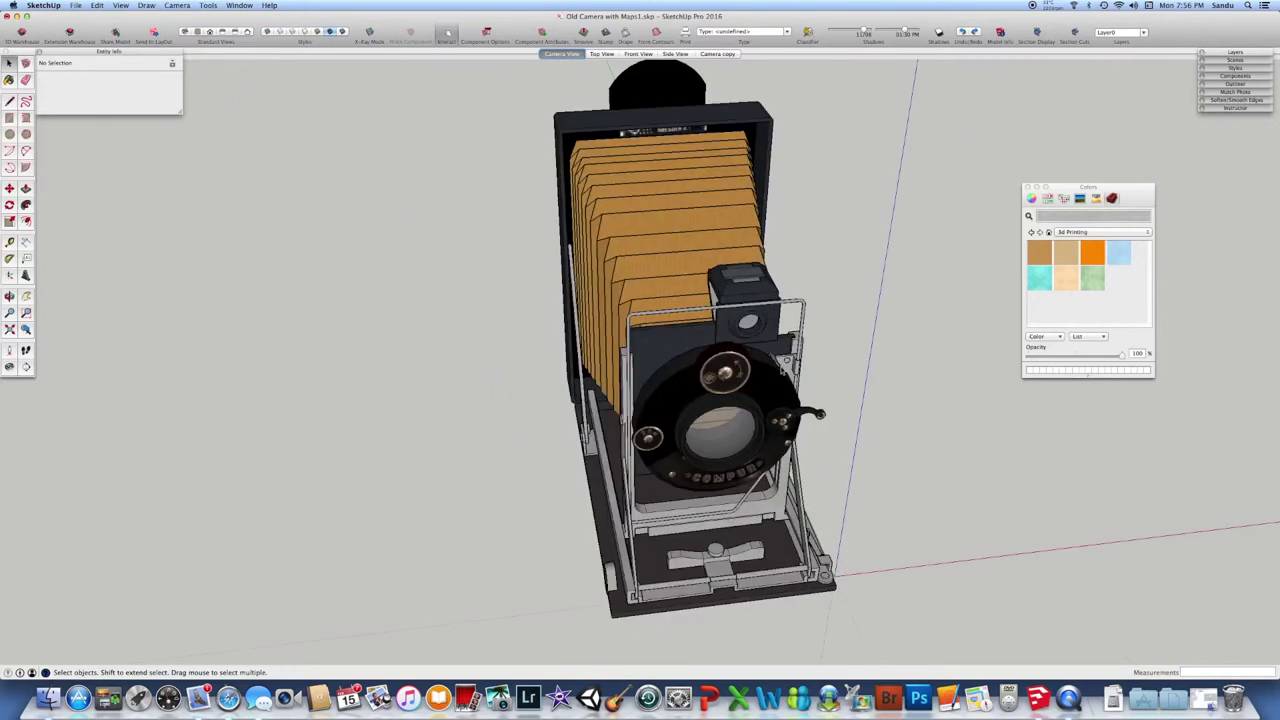
middle_click_drag(790, 365, 885, 395)
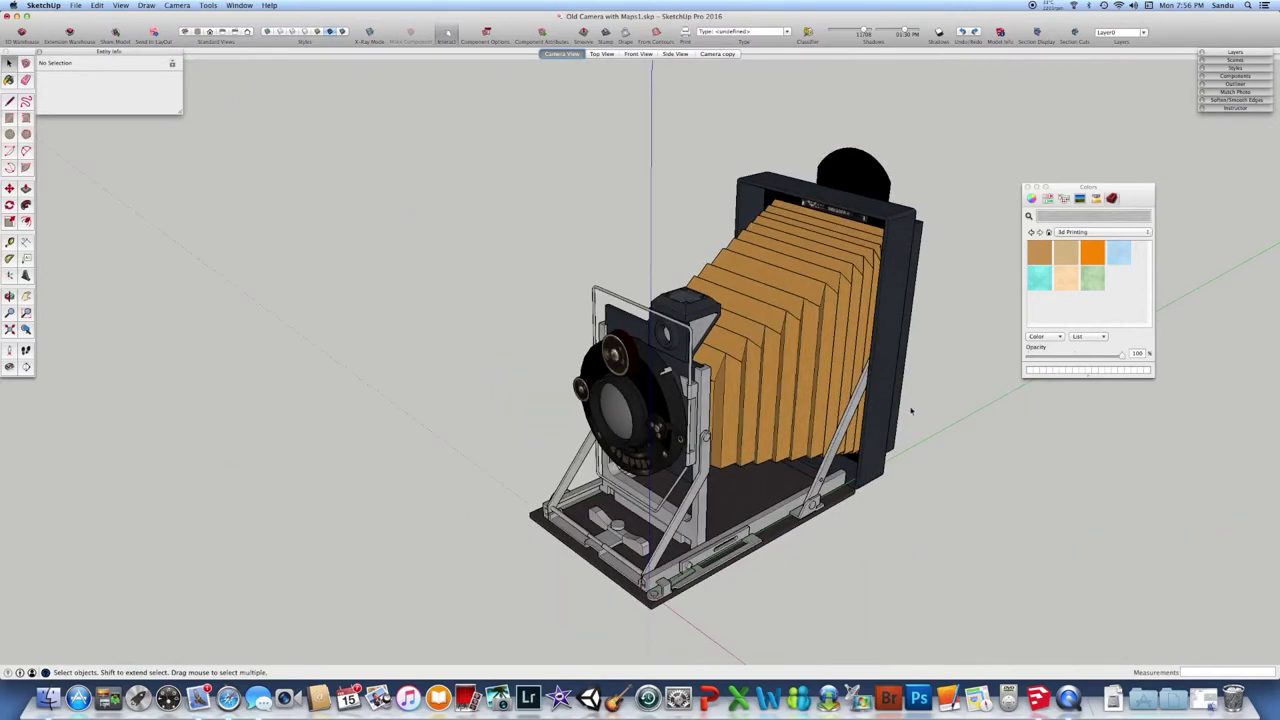
Activate the Interact tool for the camera's dynamic components
scroll(911, 418, "up", 3)
scroll(898, 413, "down", 2)
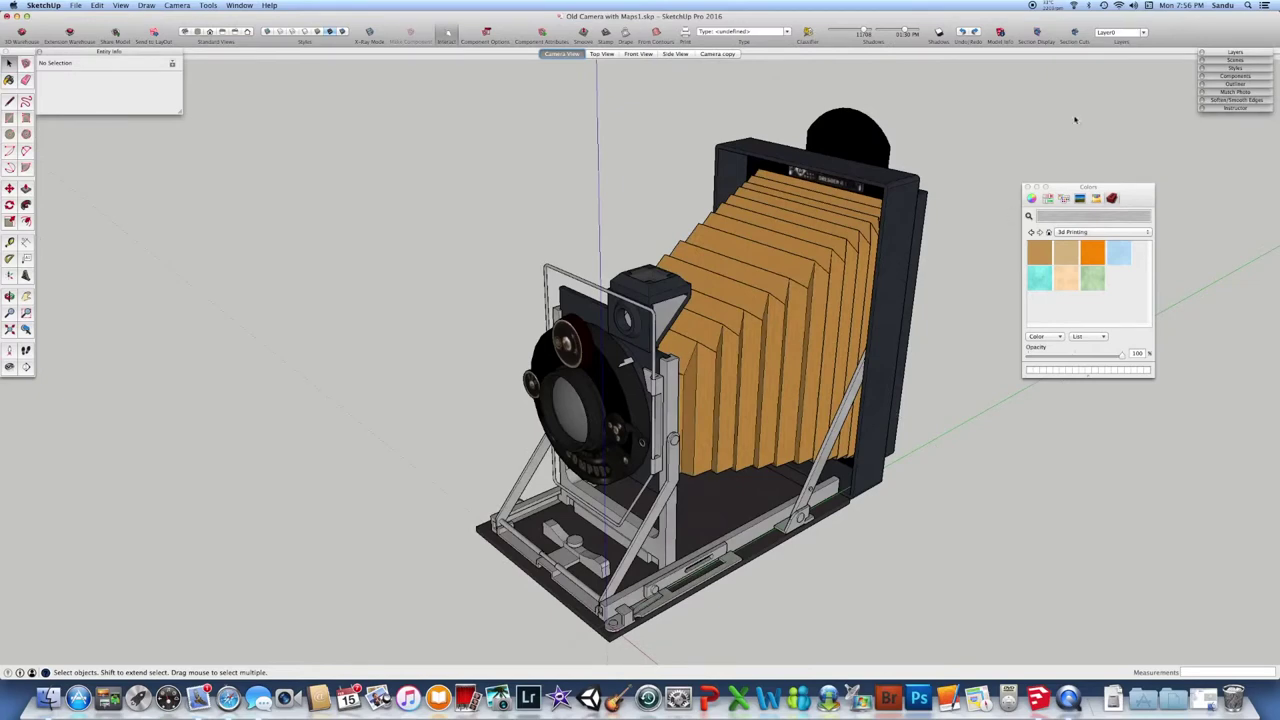
scroll(960, 183, "up", 3)
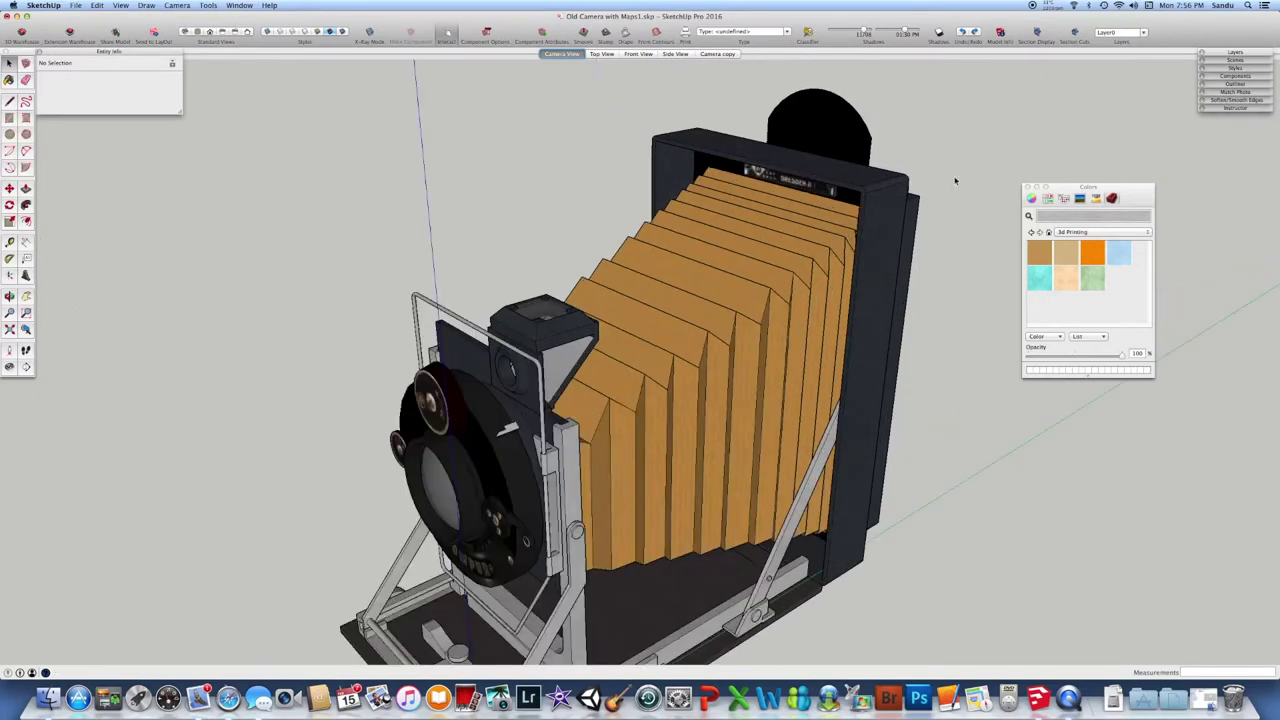
scroll(951, 188, "down", 3)
scroll(951, 230, "up", 3)
scroll(953, 275, "down", 2)
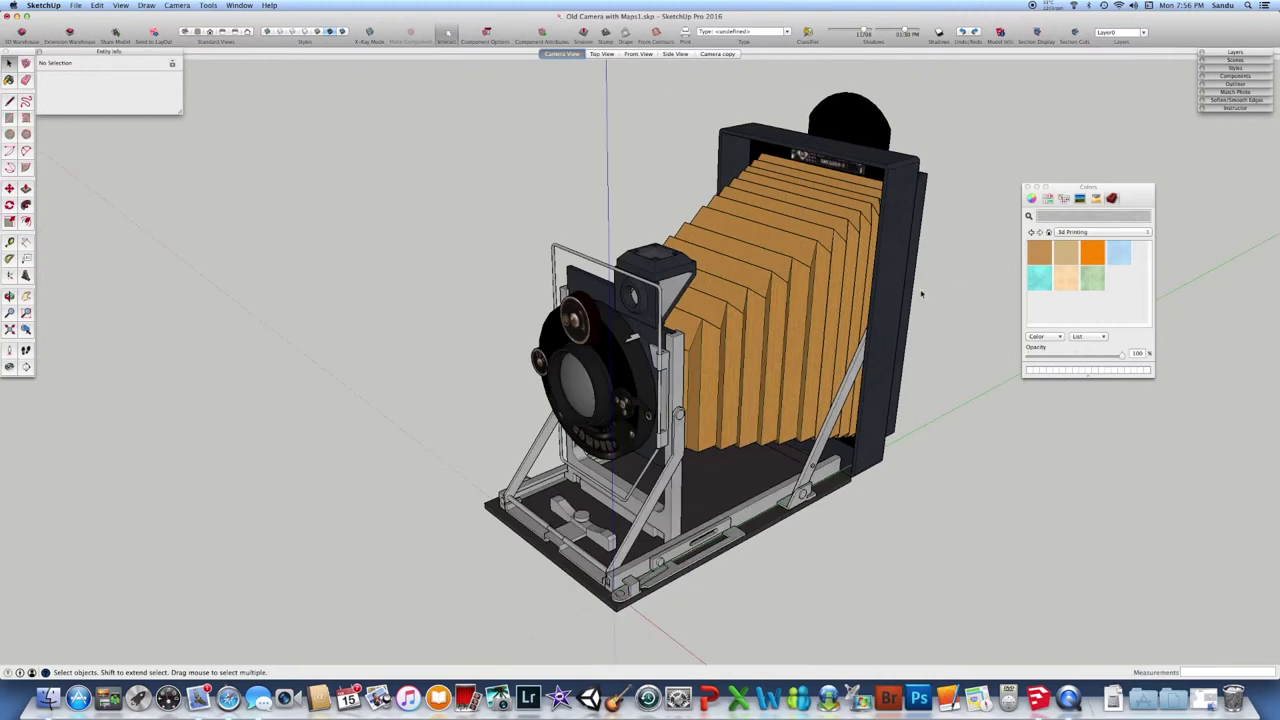
scroll(922, 293, "up", 2)
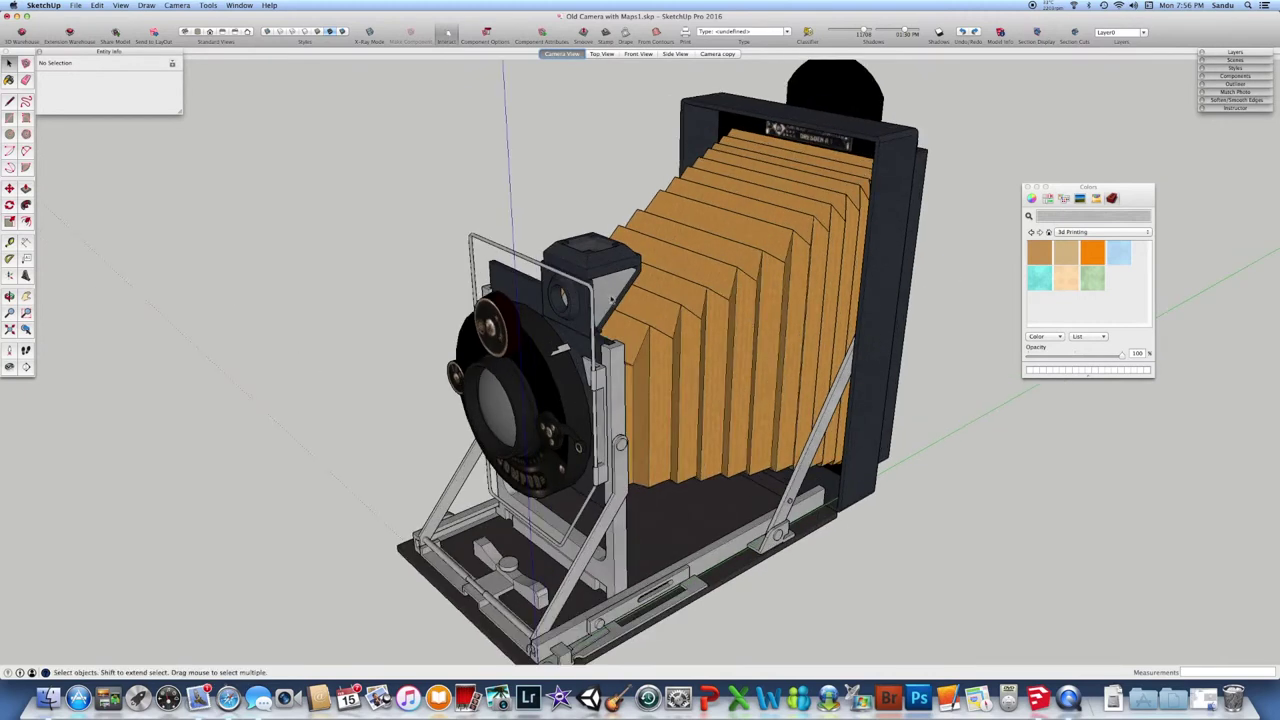
left_click(447, 31)
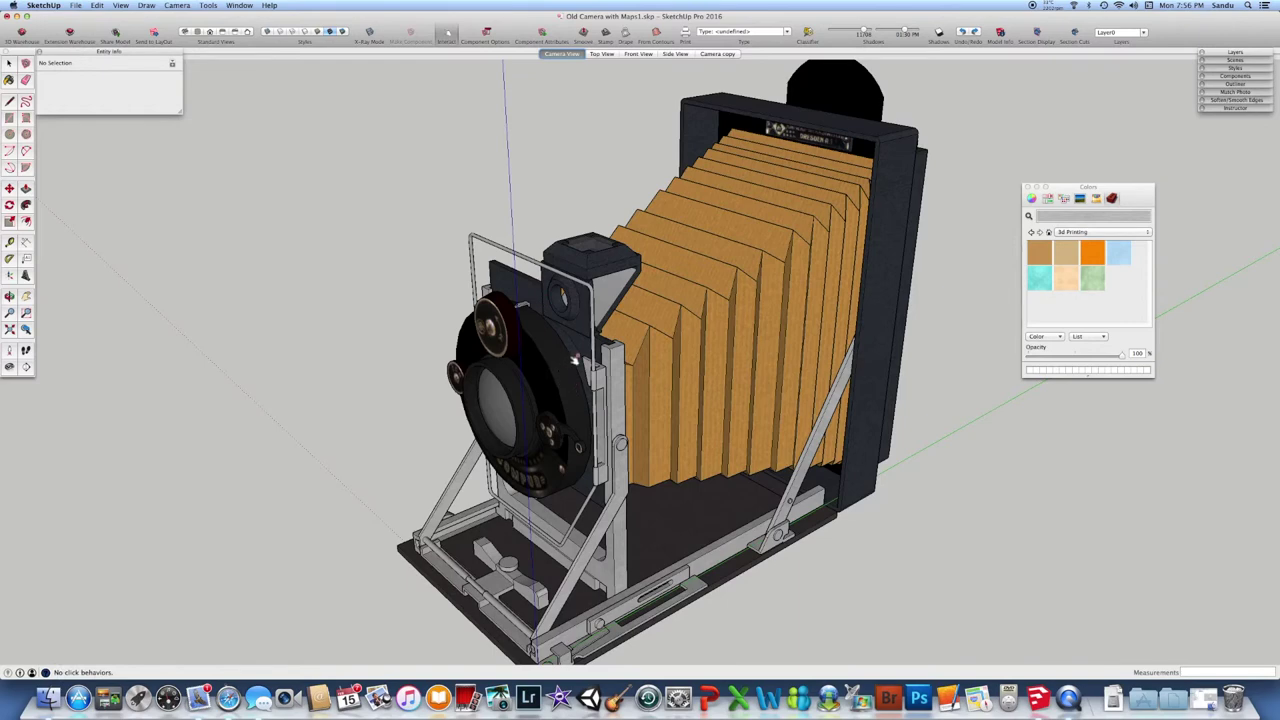
middle_click_drag(620, 342, 706, 366)
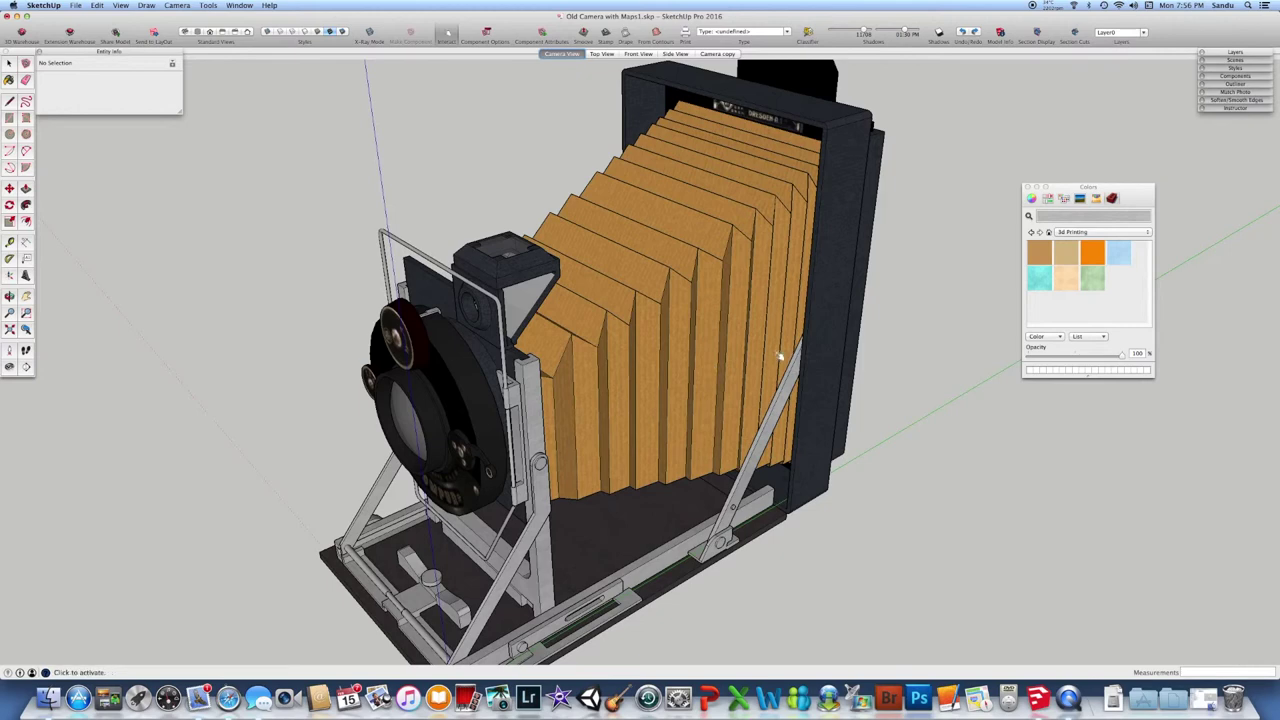
scroll(855, 350, "down", 5)
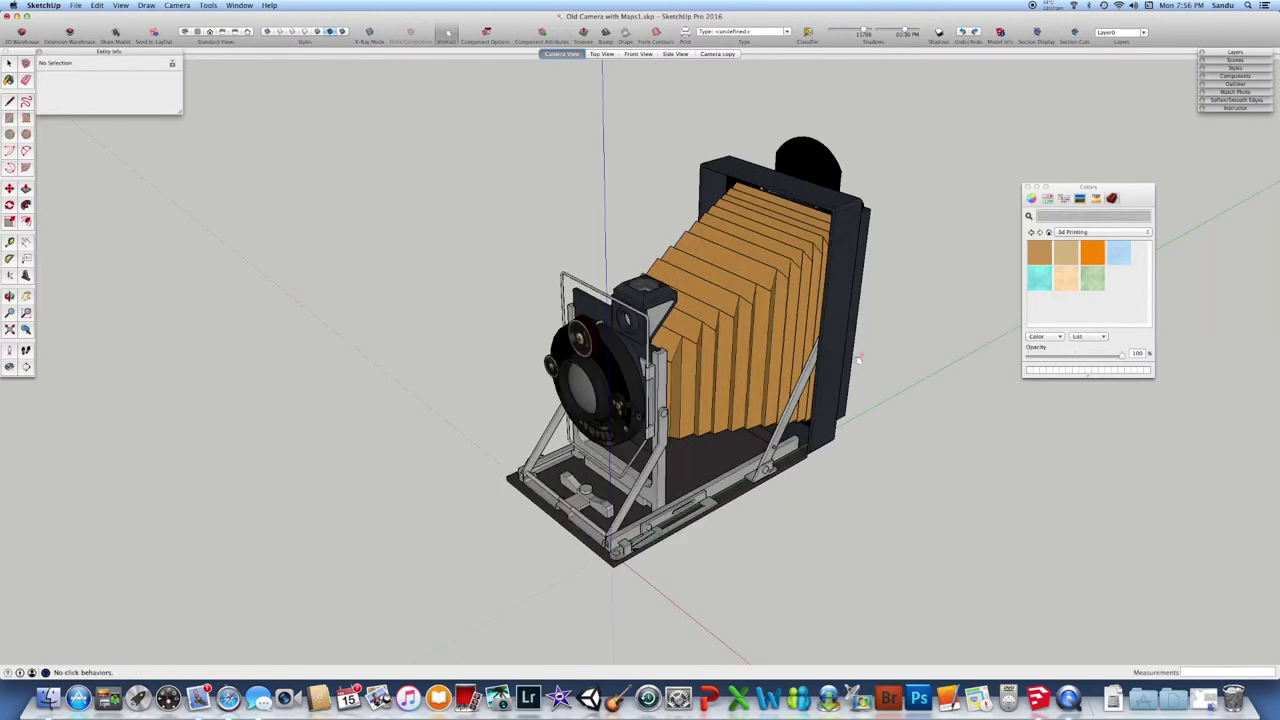
scroll(857, 358, "up", 5)
scroll(857, 340, "down", 2)
scroll(856, 320, "up", 2)
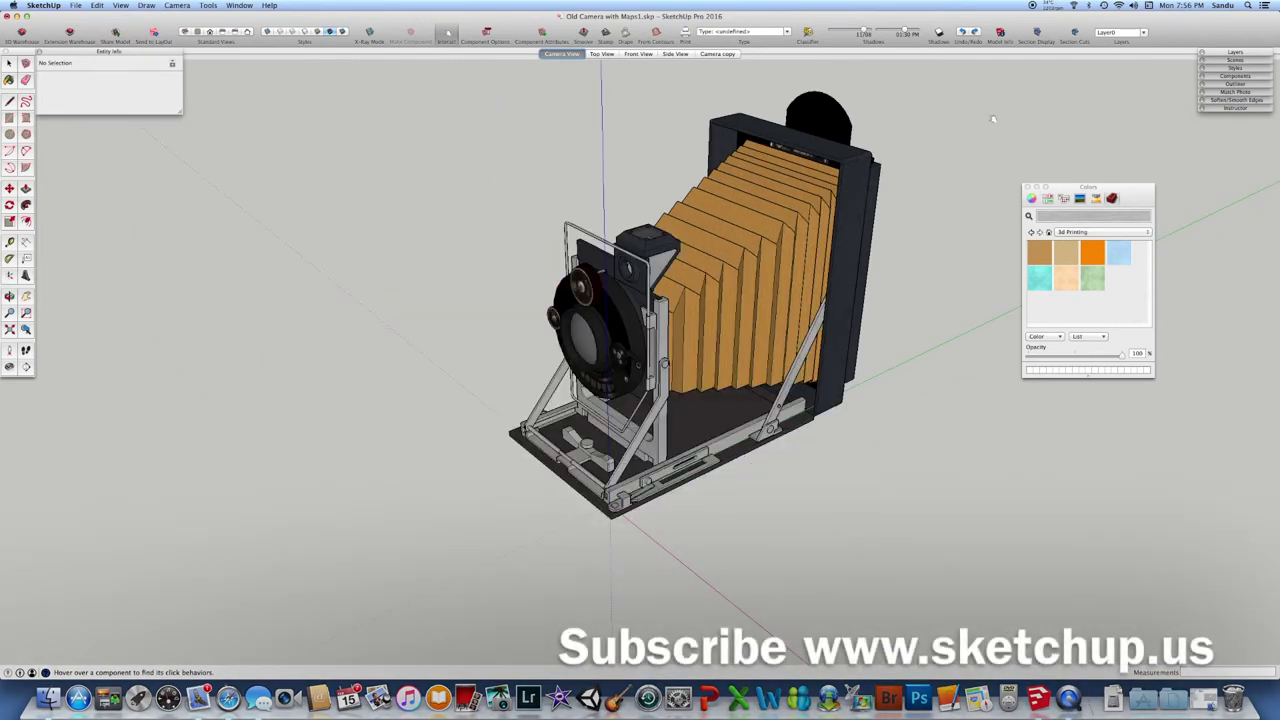
scroll(958, 145, "up", 2)
scroll(940, 122, "up", 2)
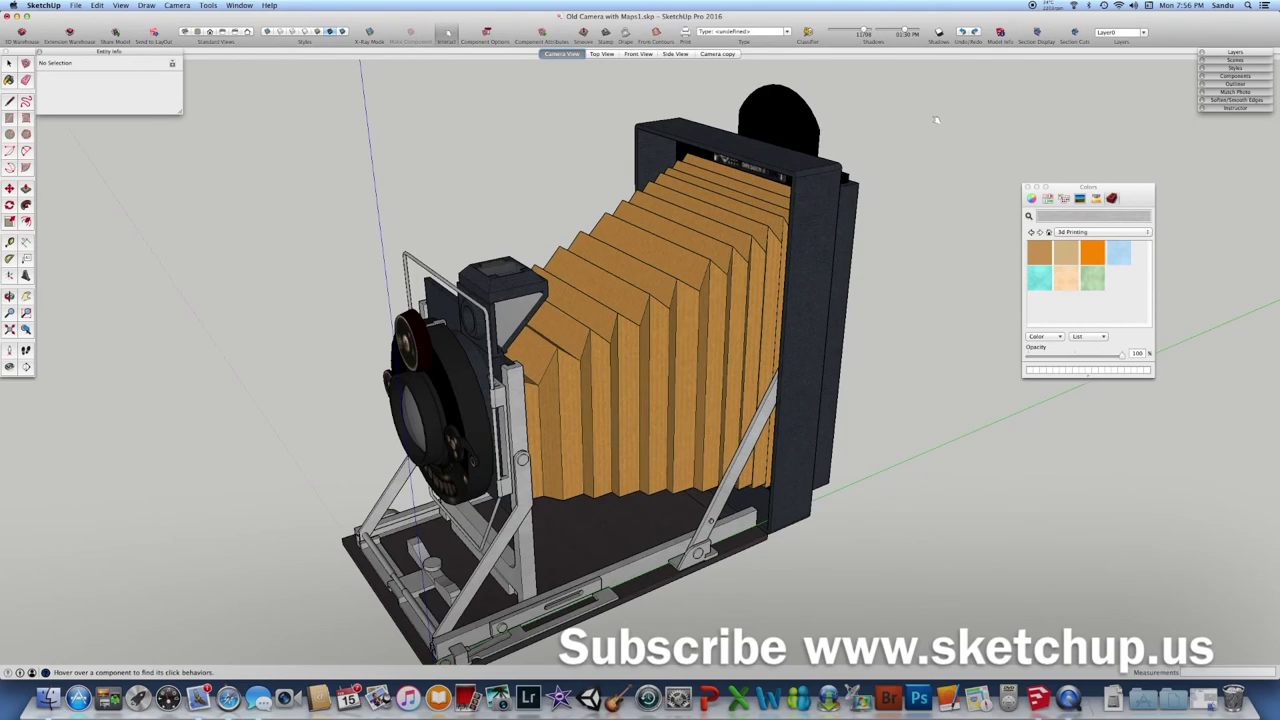
scroll(934, 134, "down", 3)
middle_click_drag(934, 137, 966, 211)
scroll(920, 137, "down", 2)
scroll(886, 163, "up", 2)
scroll(873, 130, "up", 4)
middle_click_drag(872, 124, 802, 72)
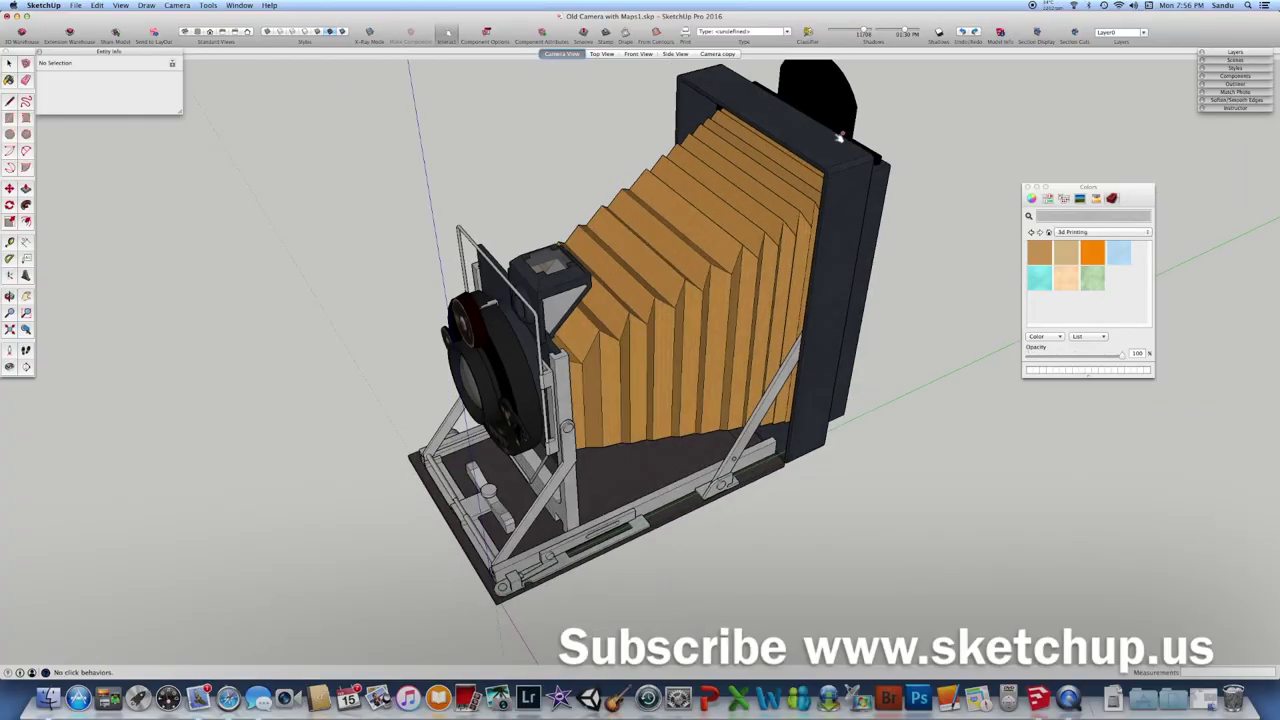